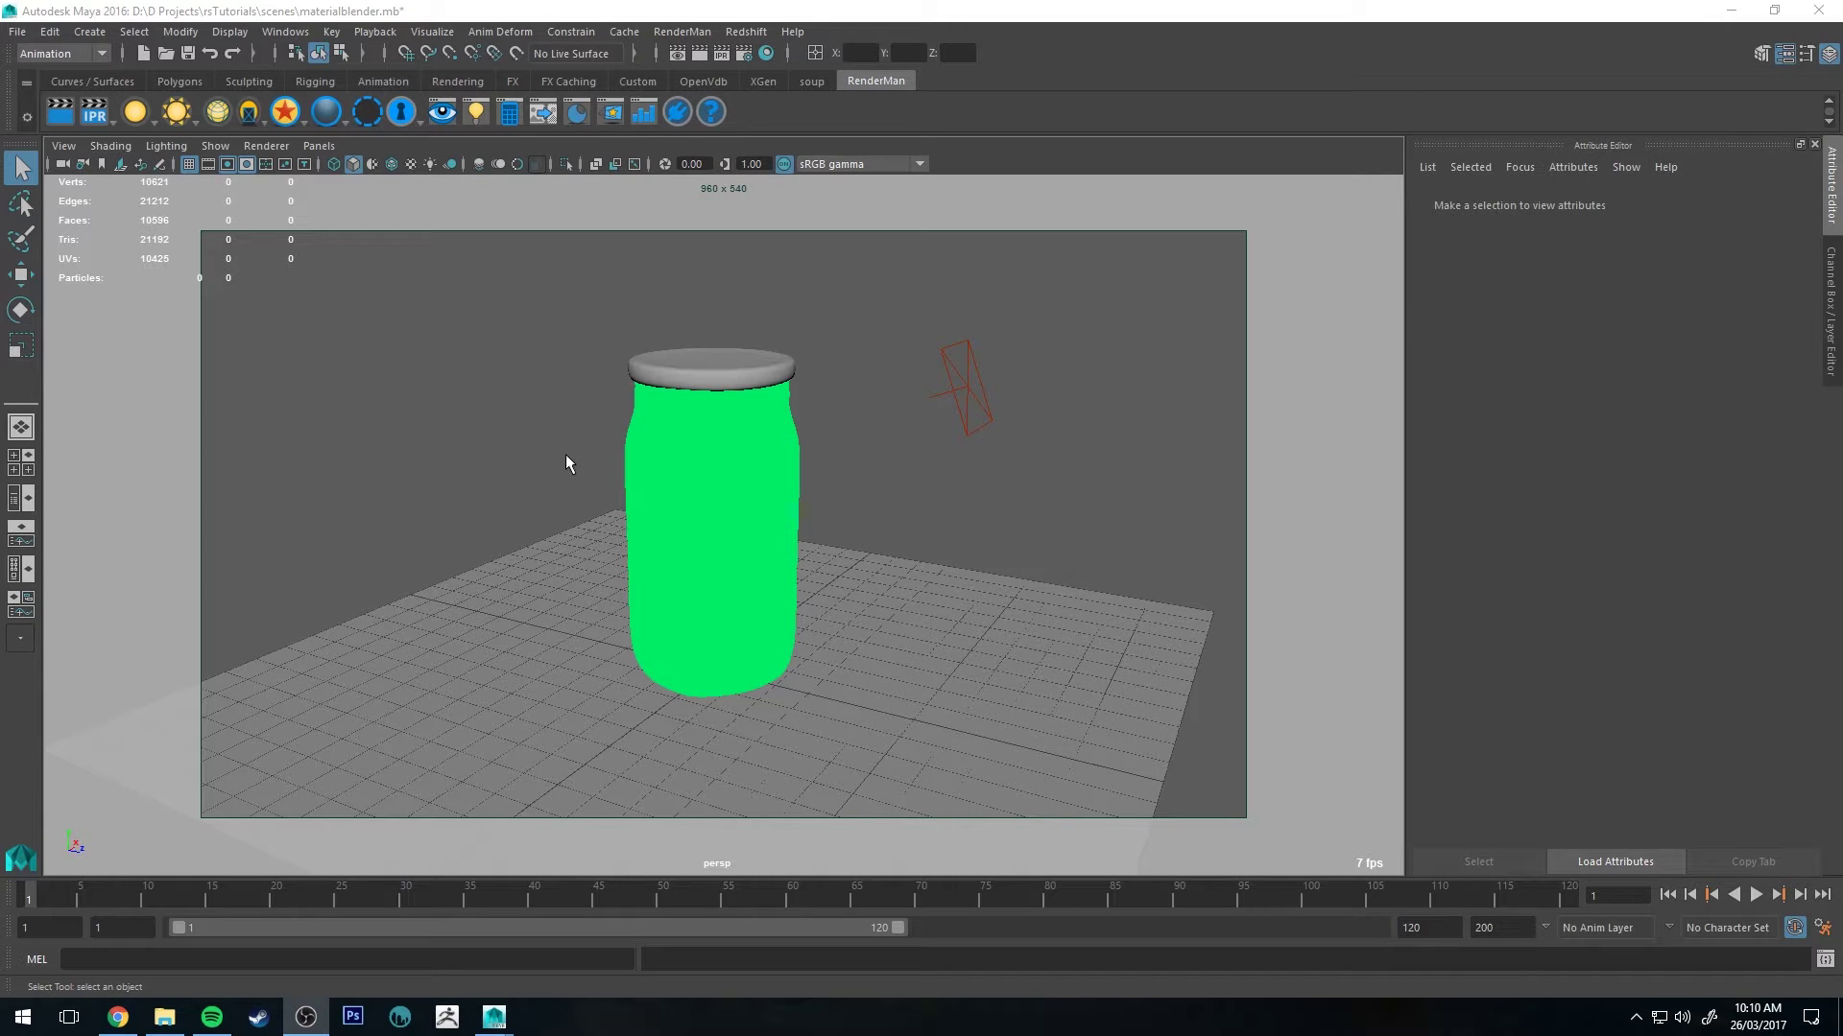
Select only the green jar body, leaving the grey lid unselected
alt+drag(546, 436, 589, 413)
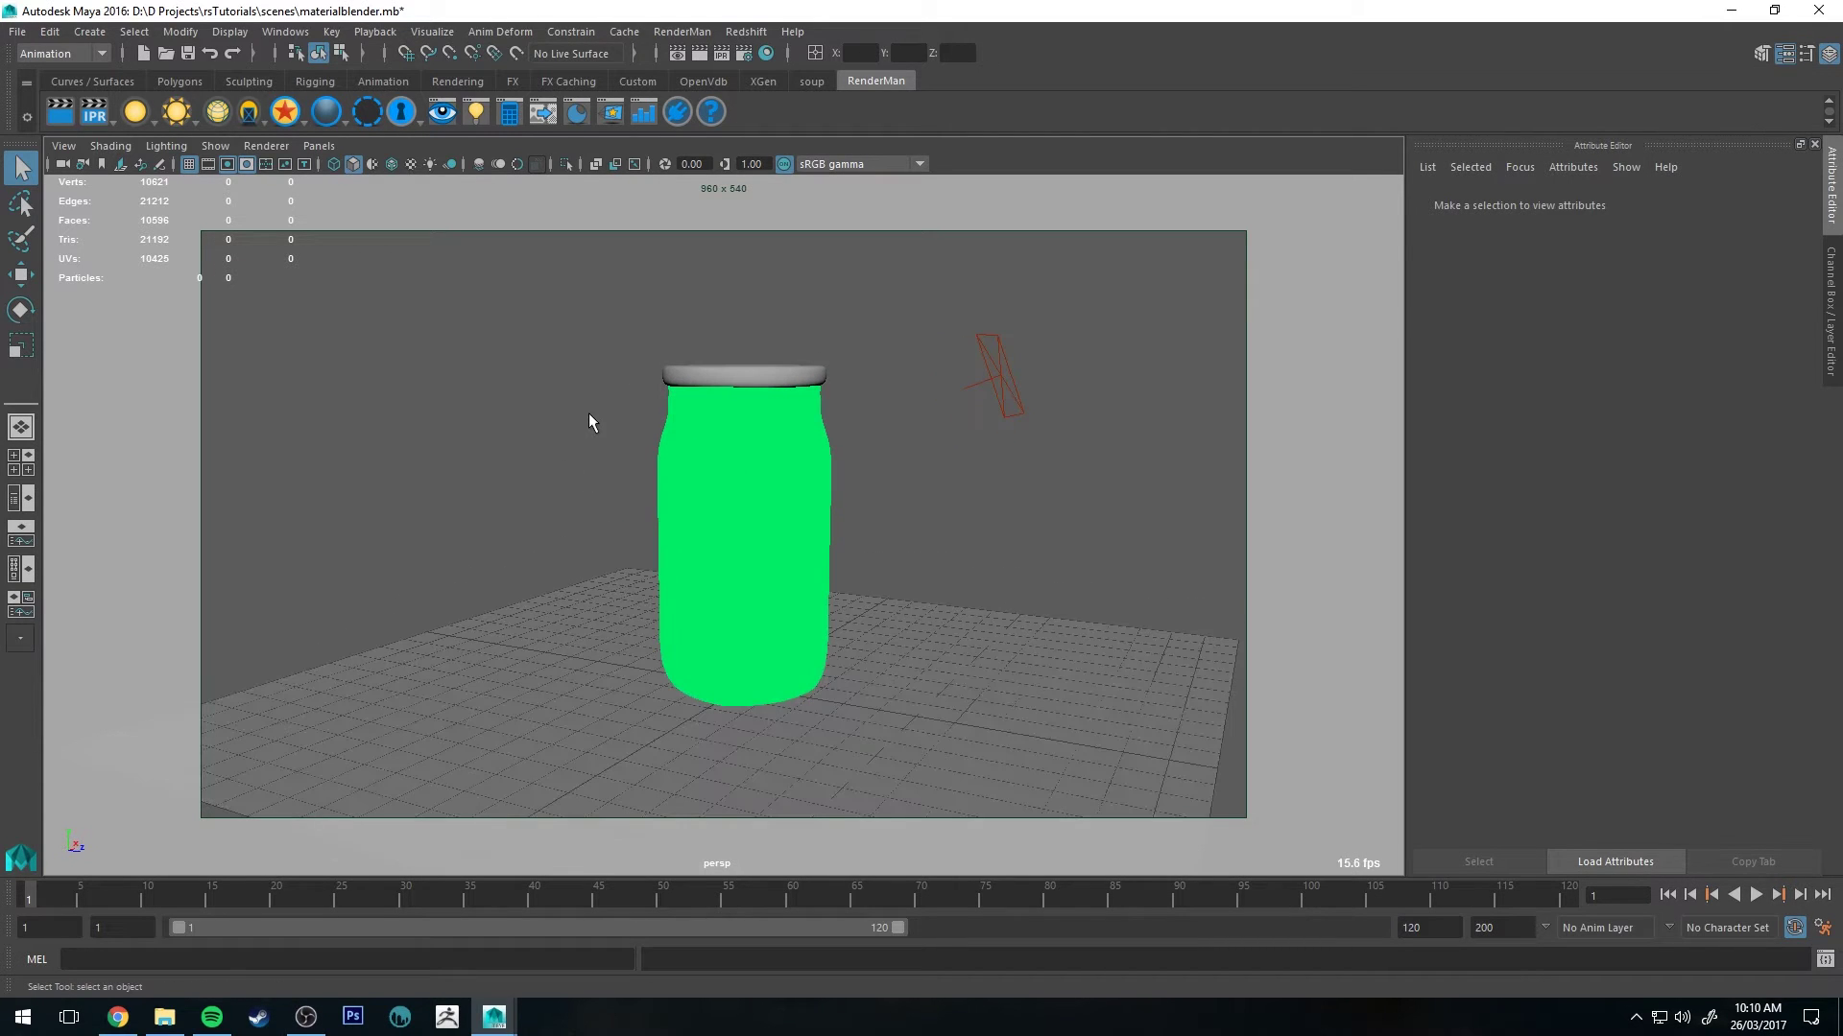
click(804, 361)
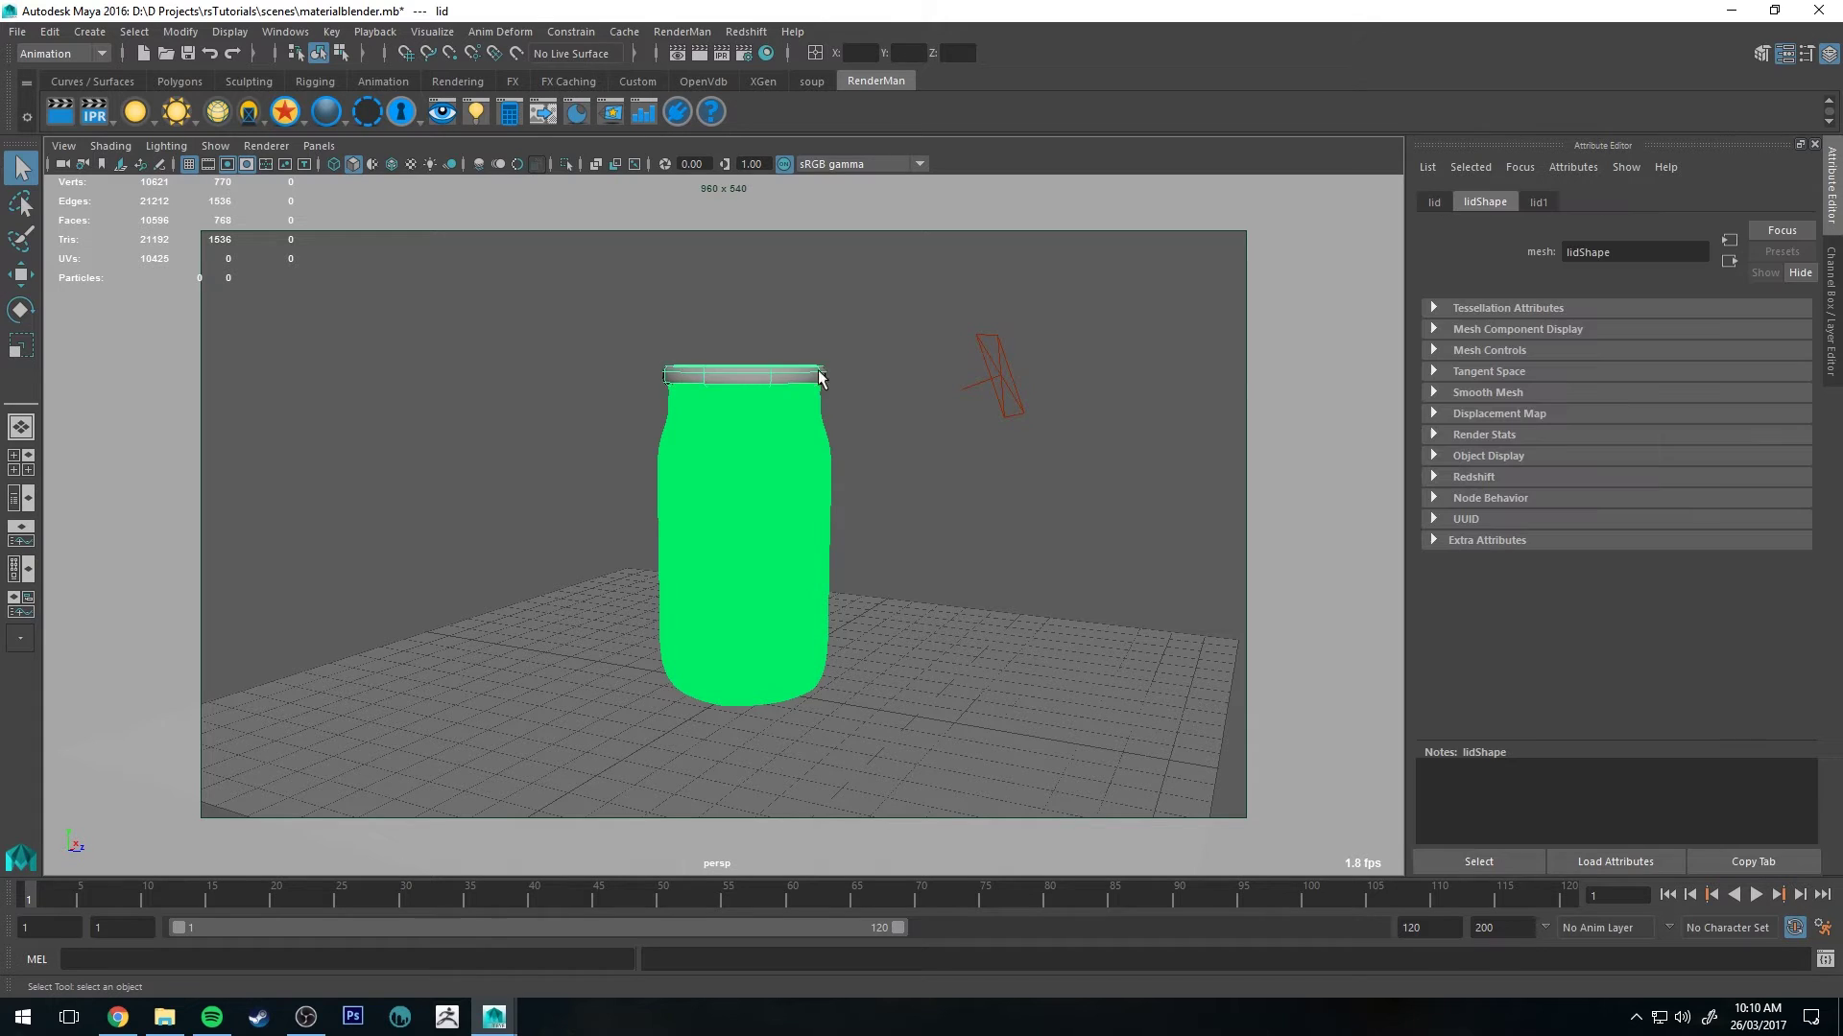
alt+drag(816, 374, 884, 493)
click(881, 365)
click(672, 408)
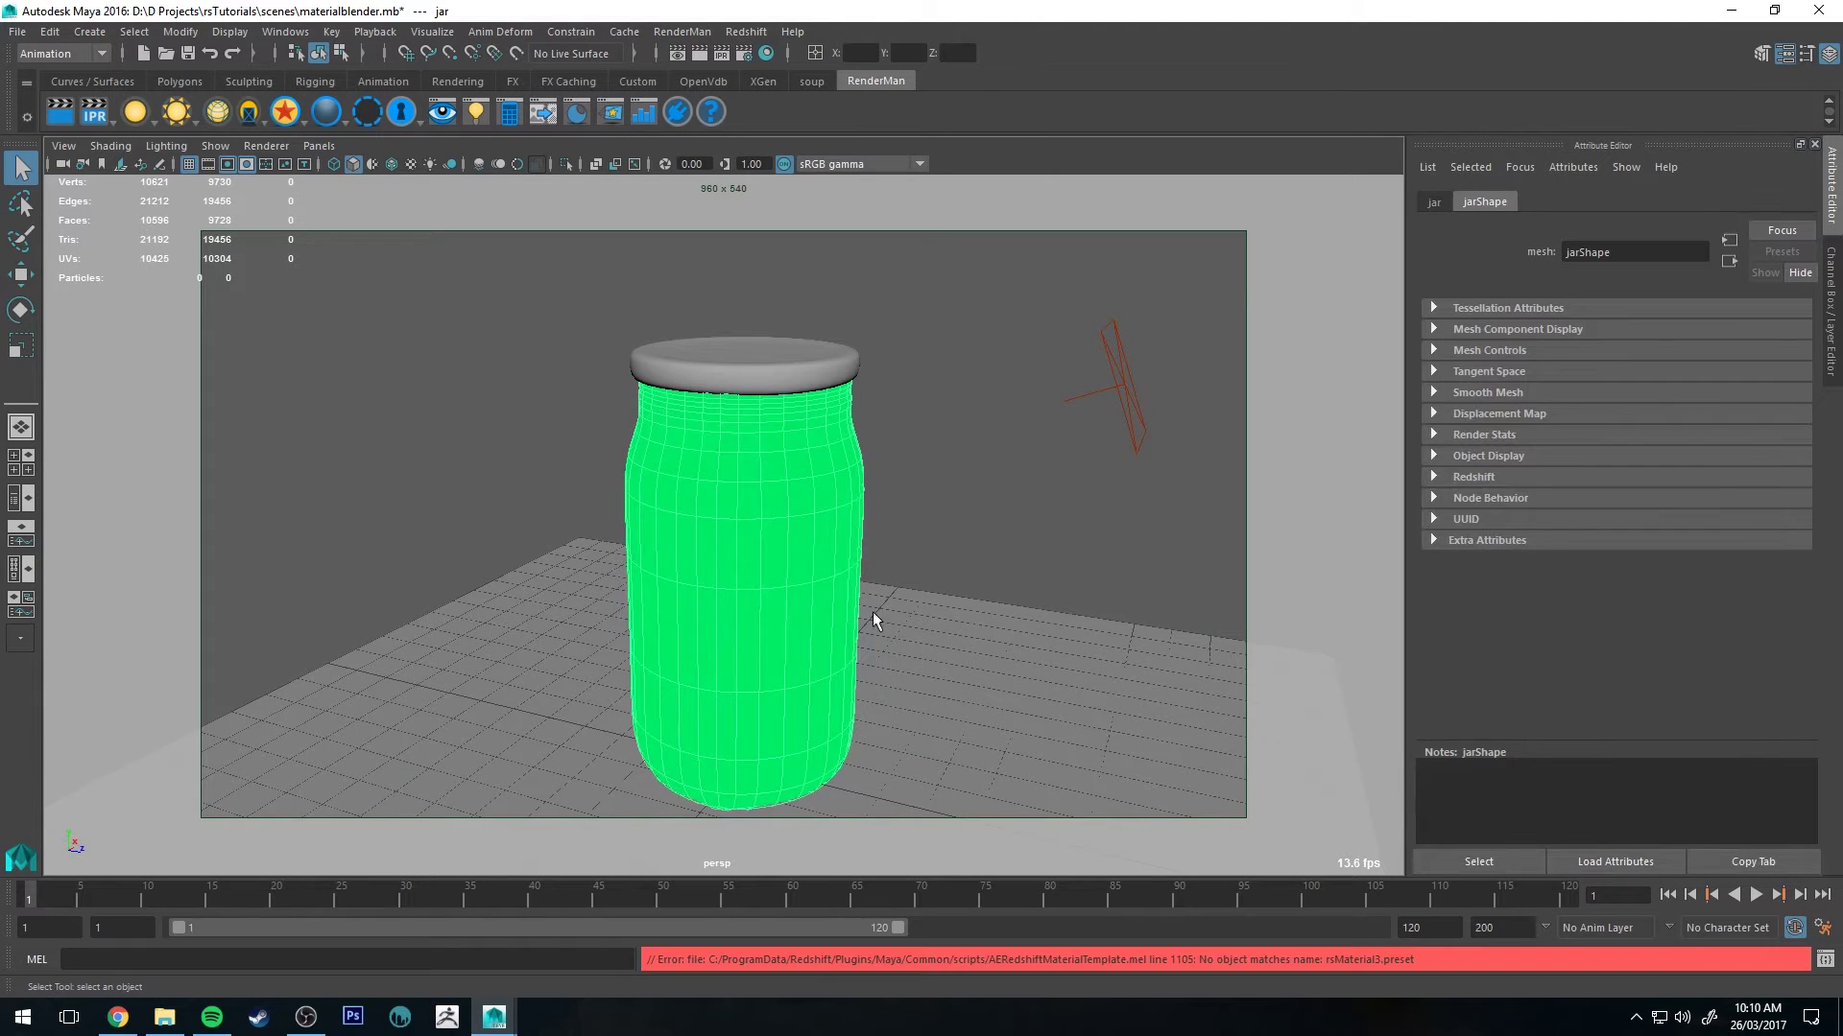
alt+drag(849, 479, 969, 469)
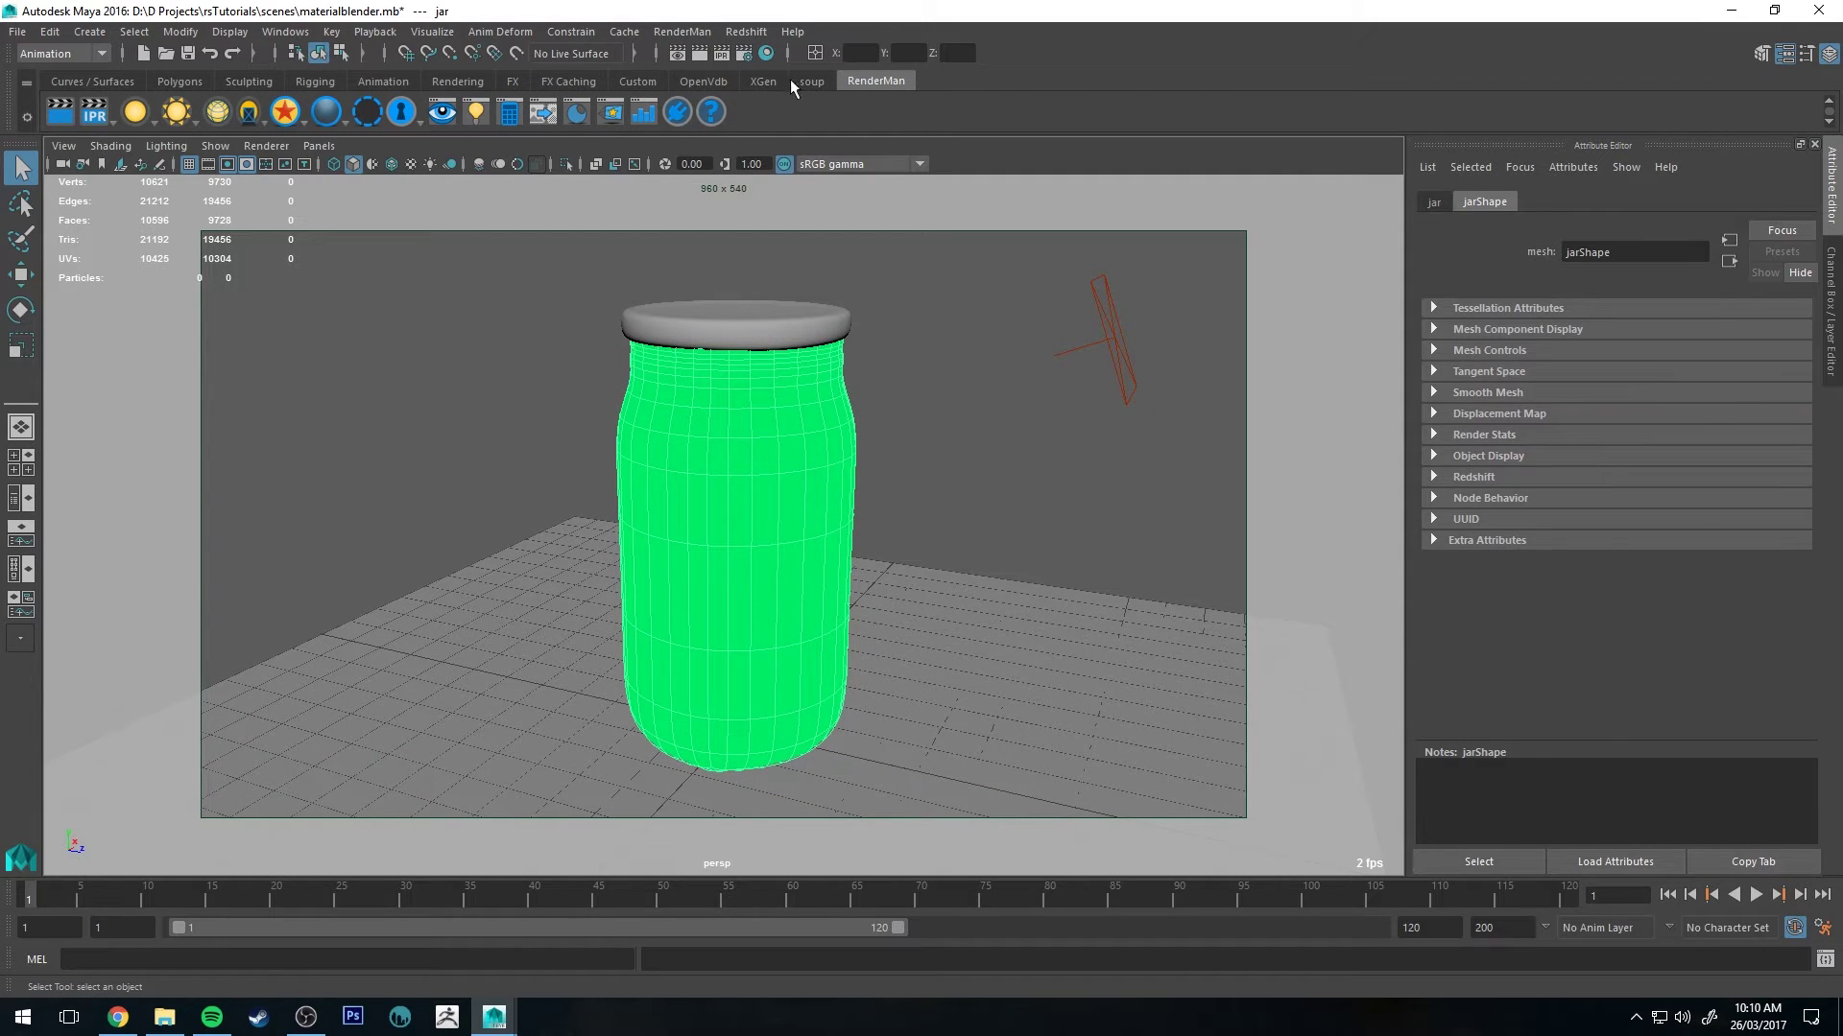
Clear the Hypershade graph and create a new RedshiftMaterialBlender node
click(765, 55)
click(58, 549)
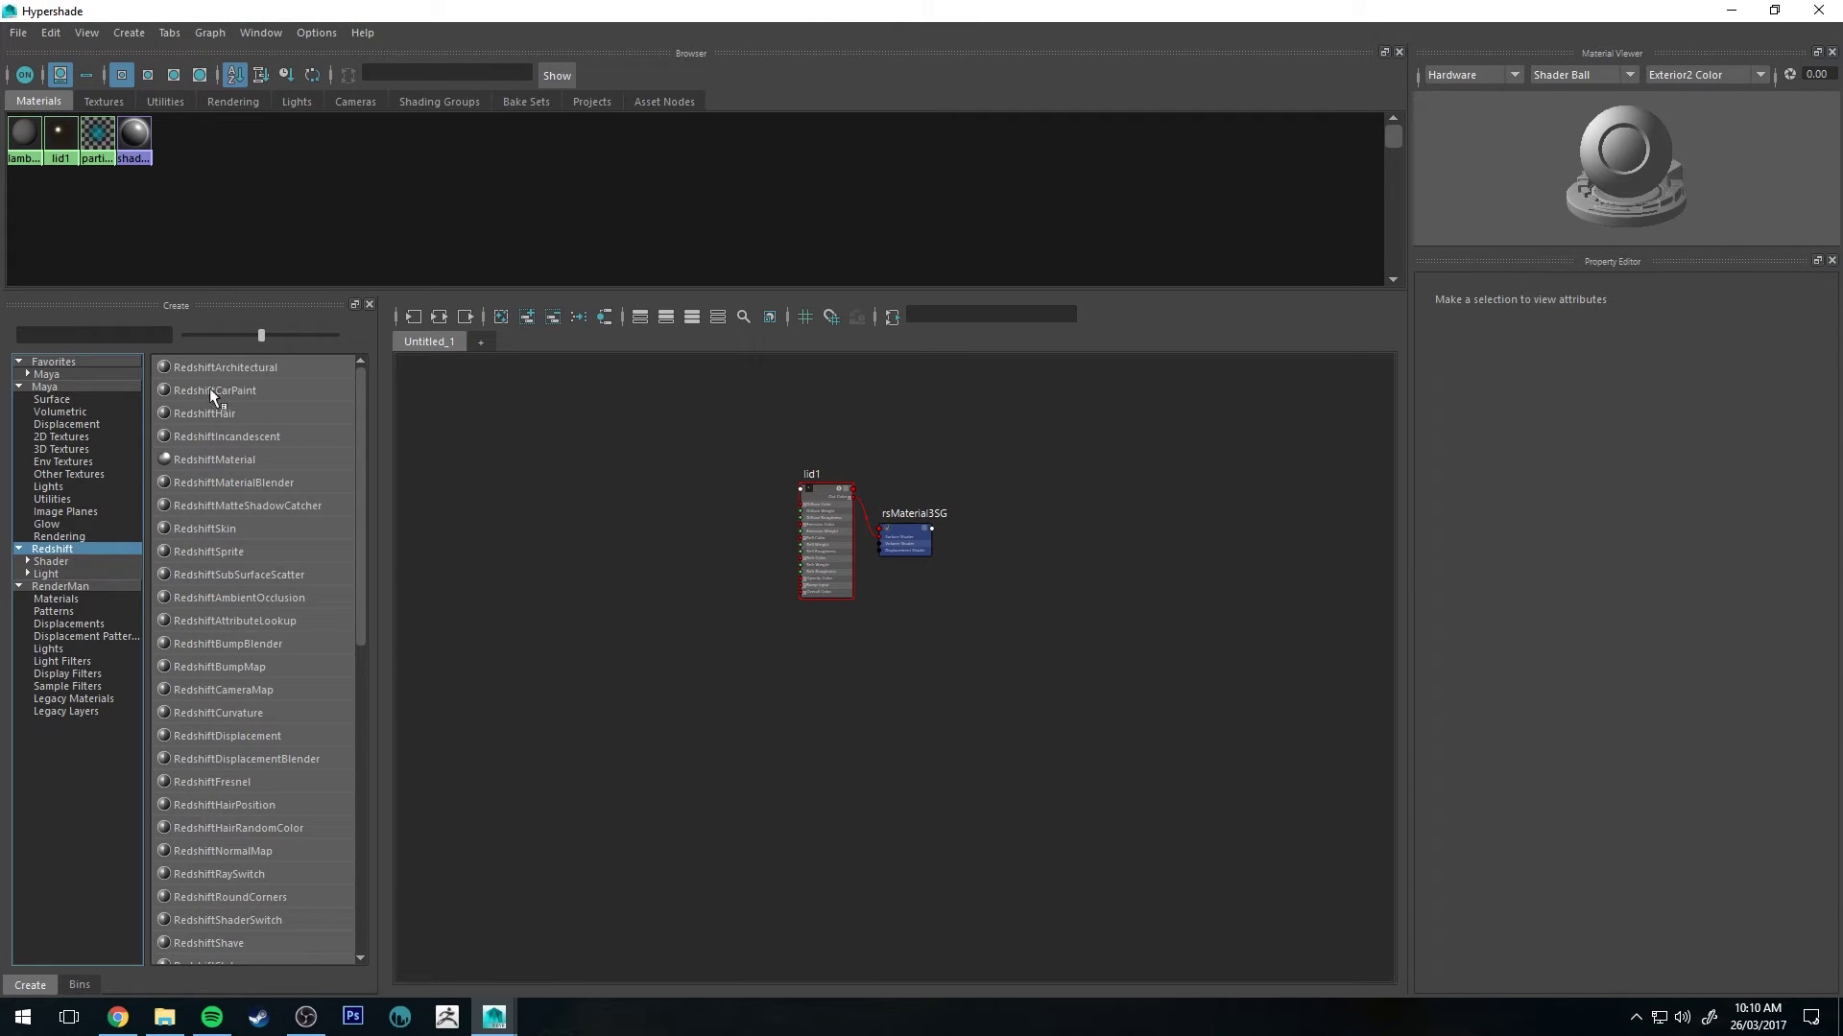
click(501, 317)
click(222, 482)
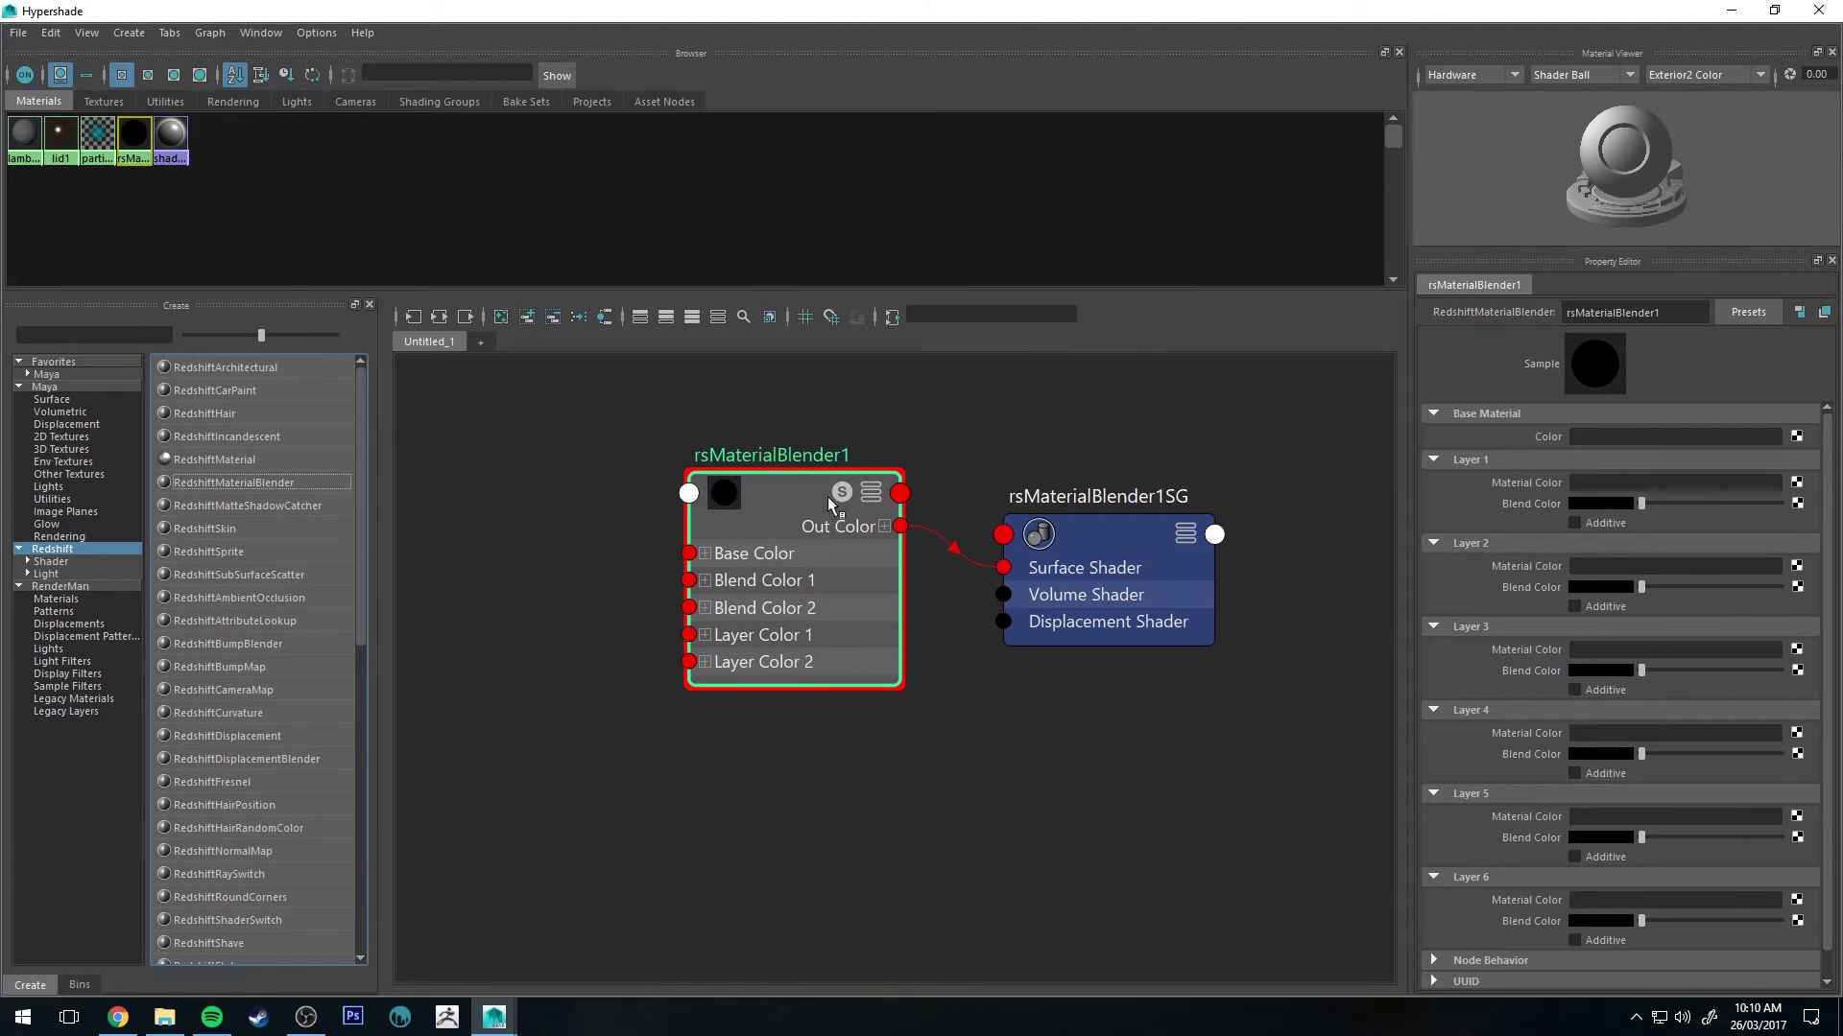
Assign rsMaterialBlender1 to the selected jar and frame it in the graph
double_click(742, 12)
drag(1772, 139, 505, 110)
right_click(722, 550)
click(728, 486)
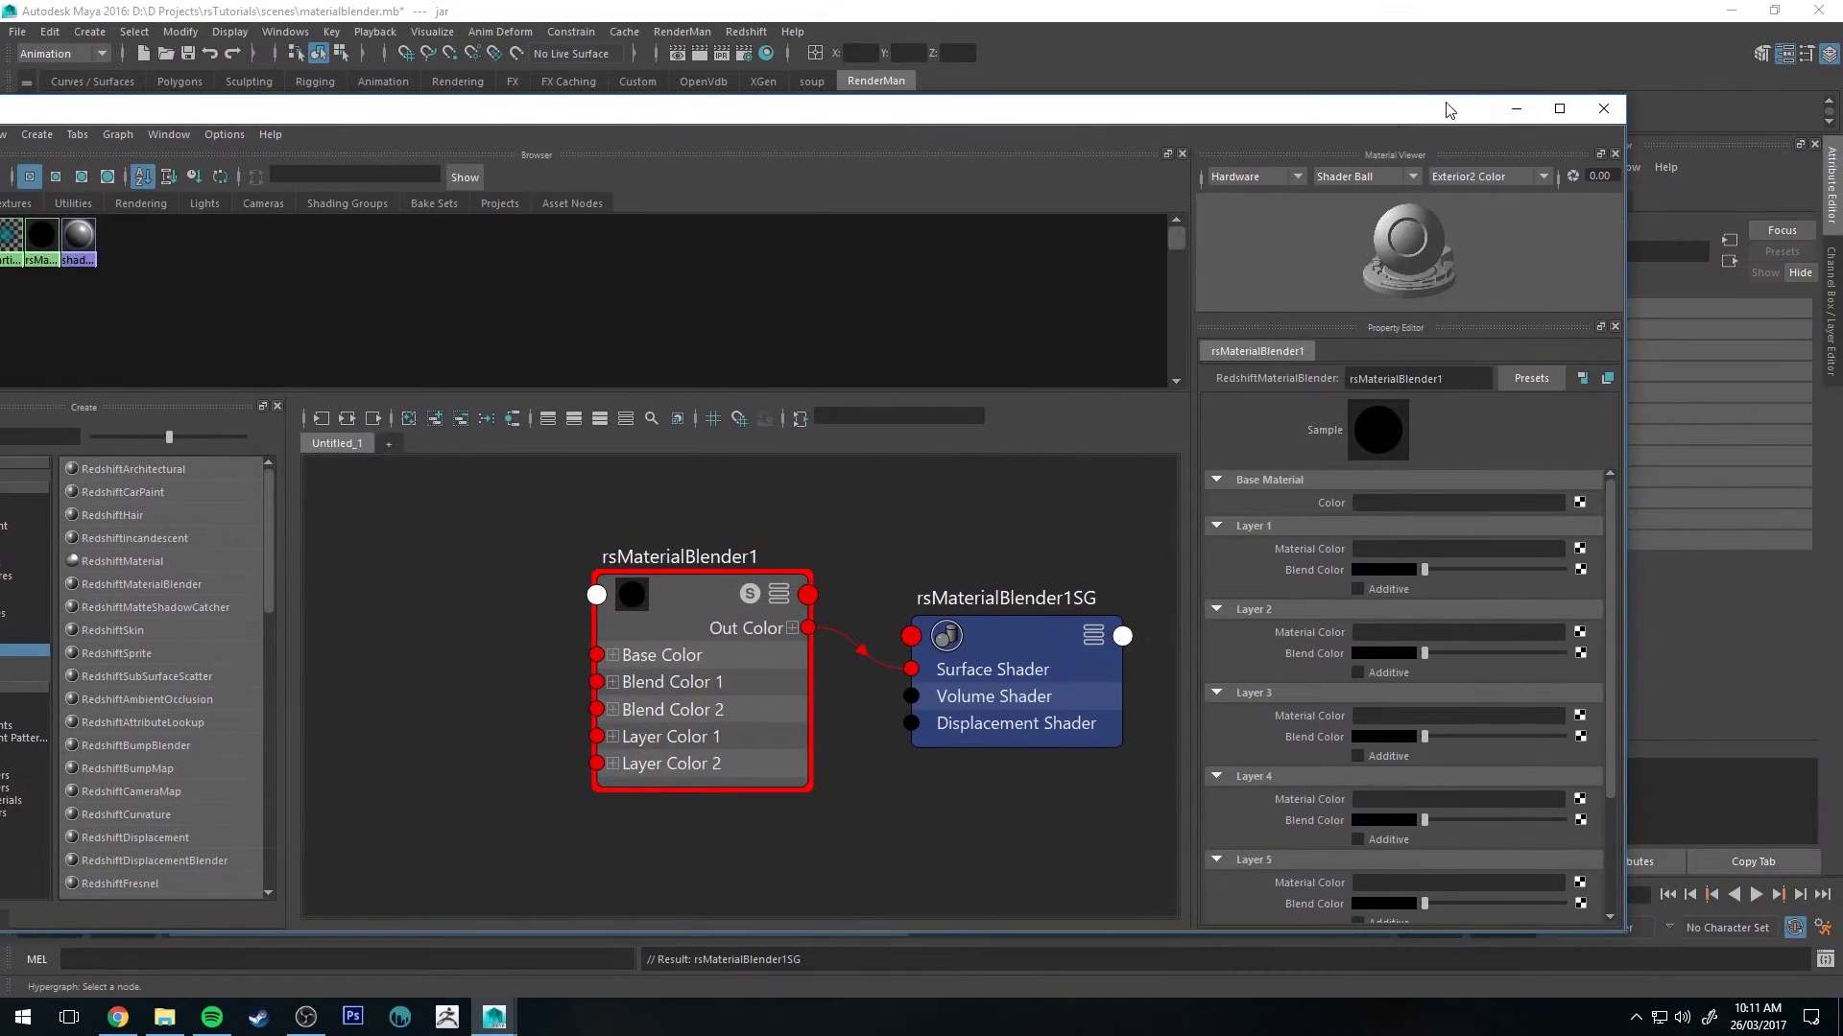
double_click(1412, 108)
key(f)
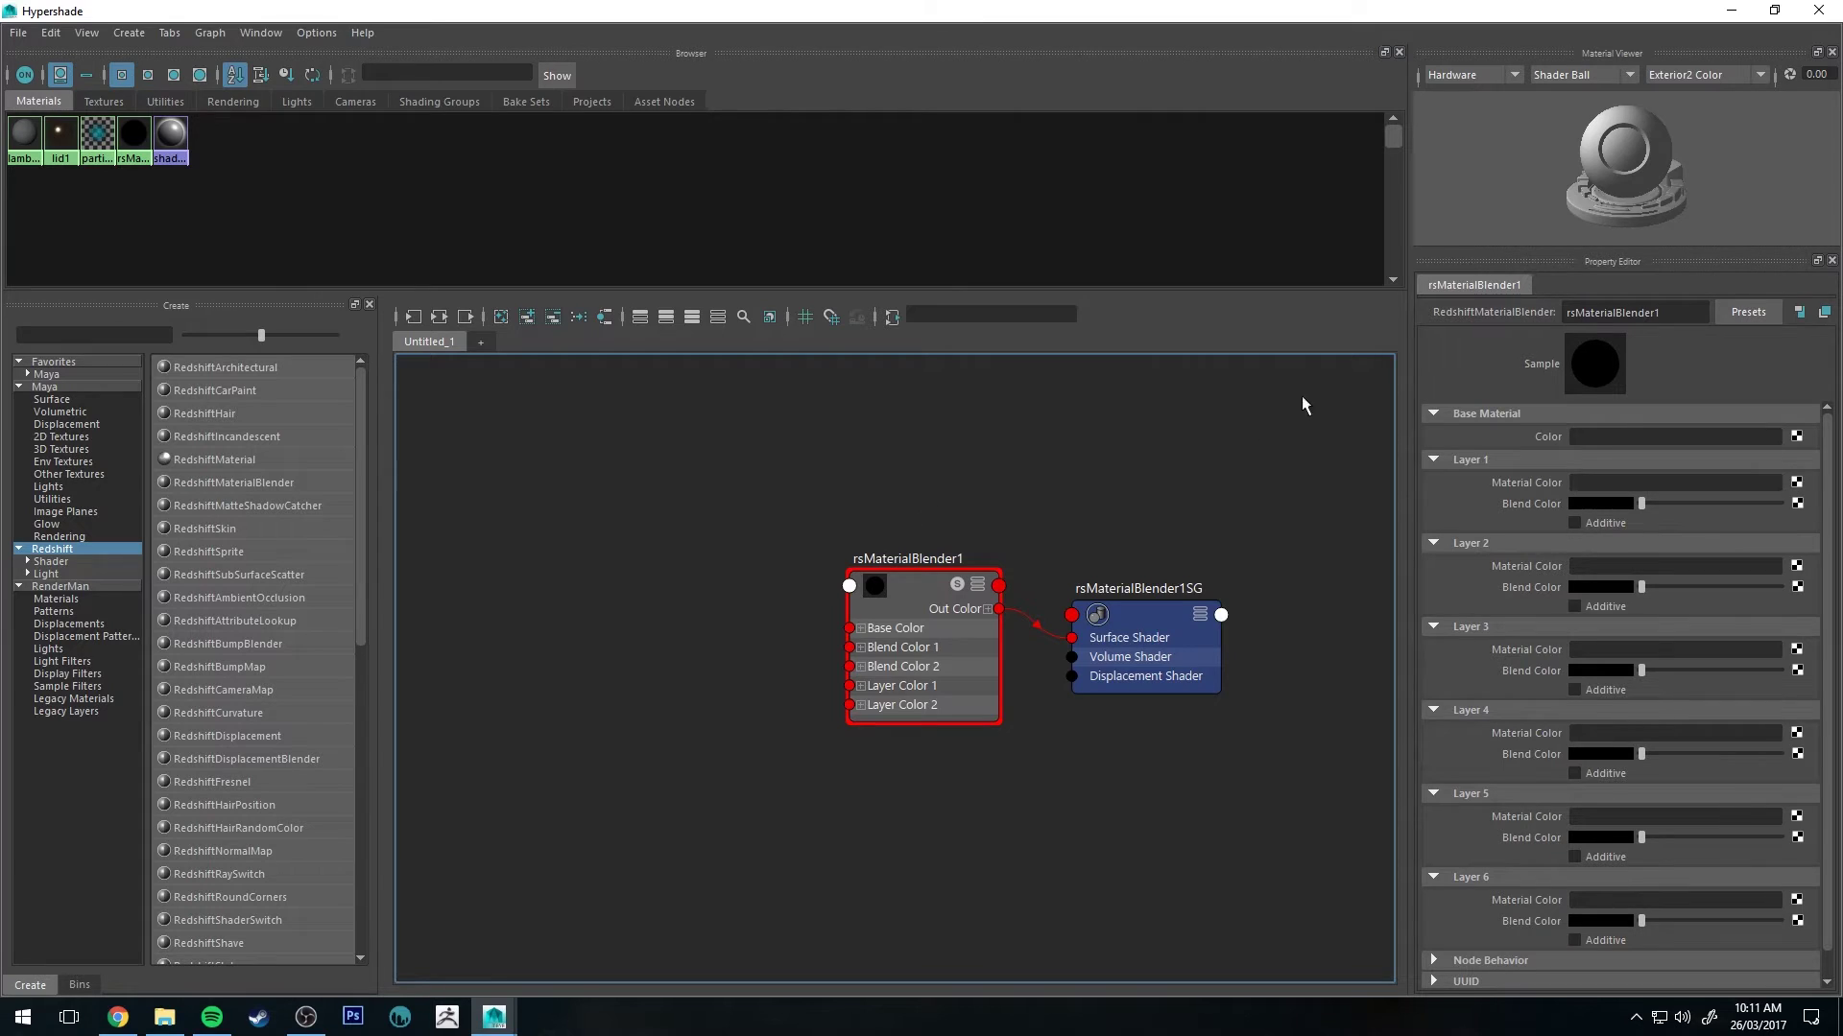
alt+middle_drag(1123, 478, 1040, 460)
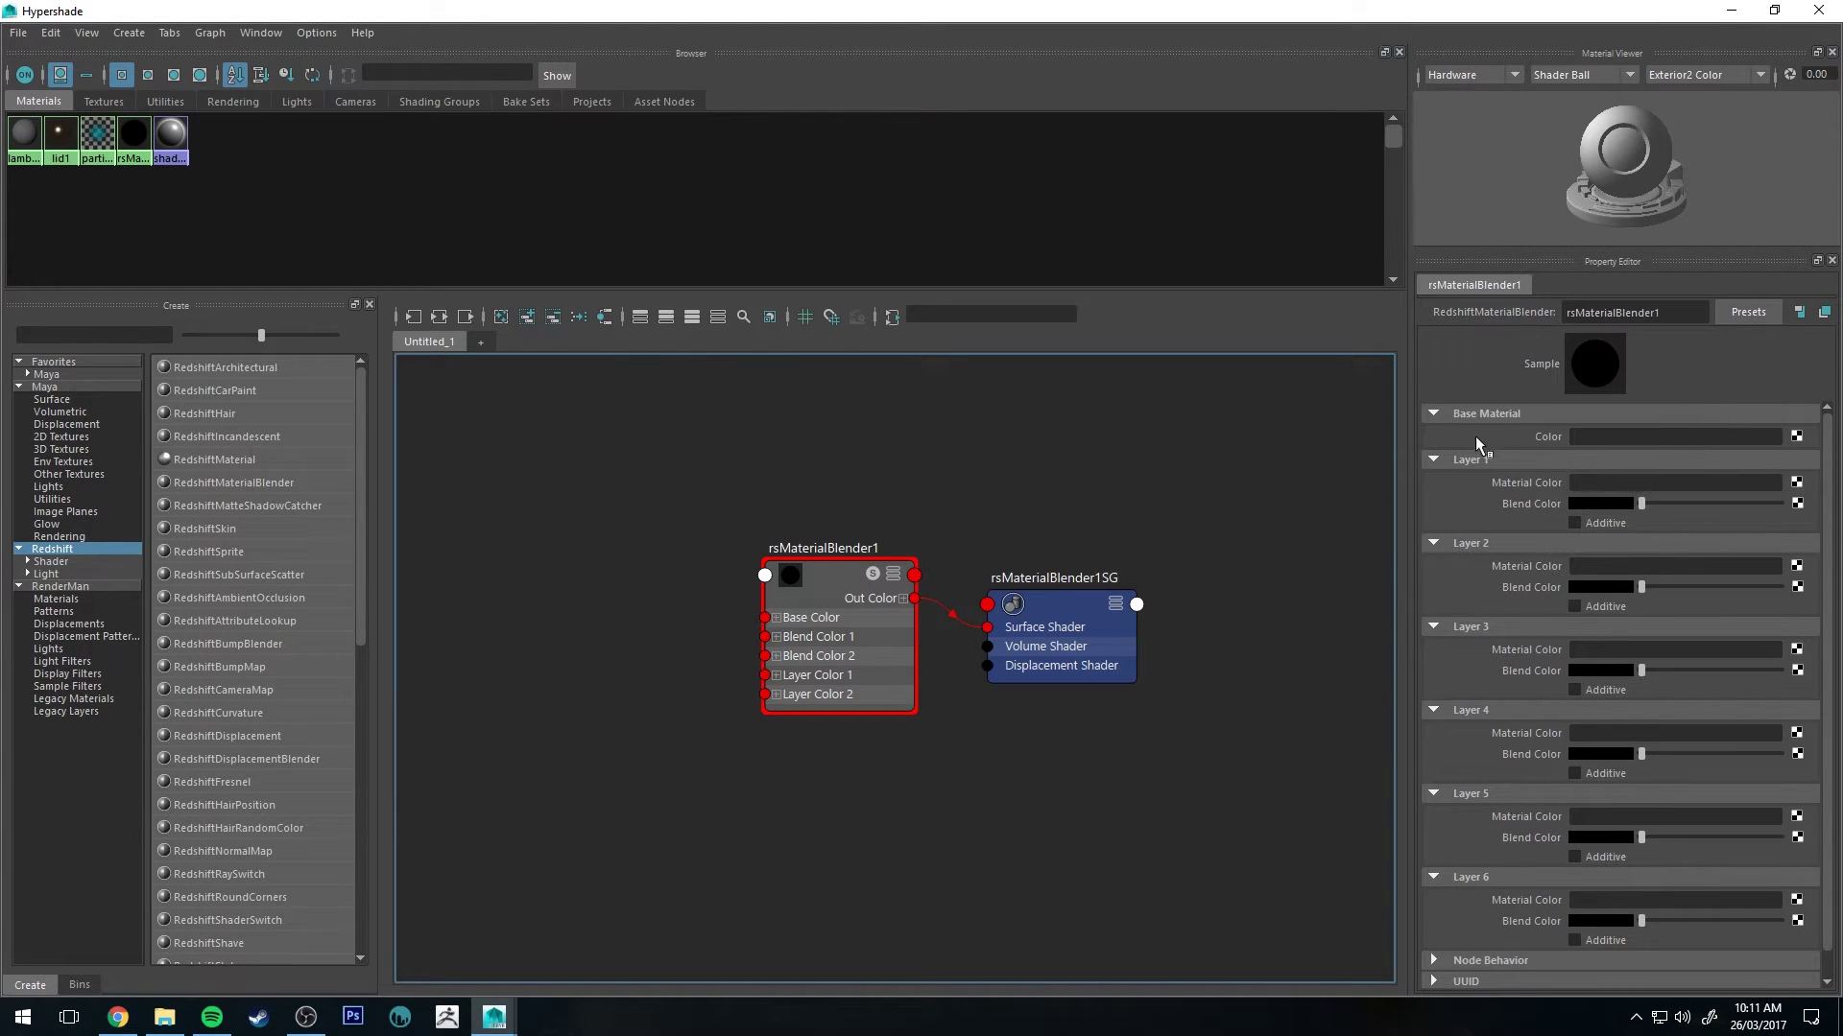
Connect a new RedshiftMaterial, rsMaterial4, to the blender's Base Material Color
click(1796, 437)
click(720, 450)
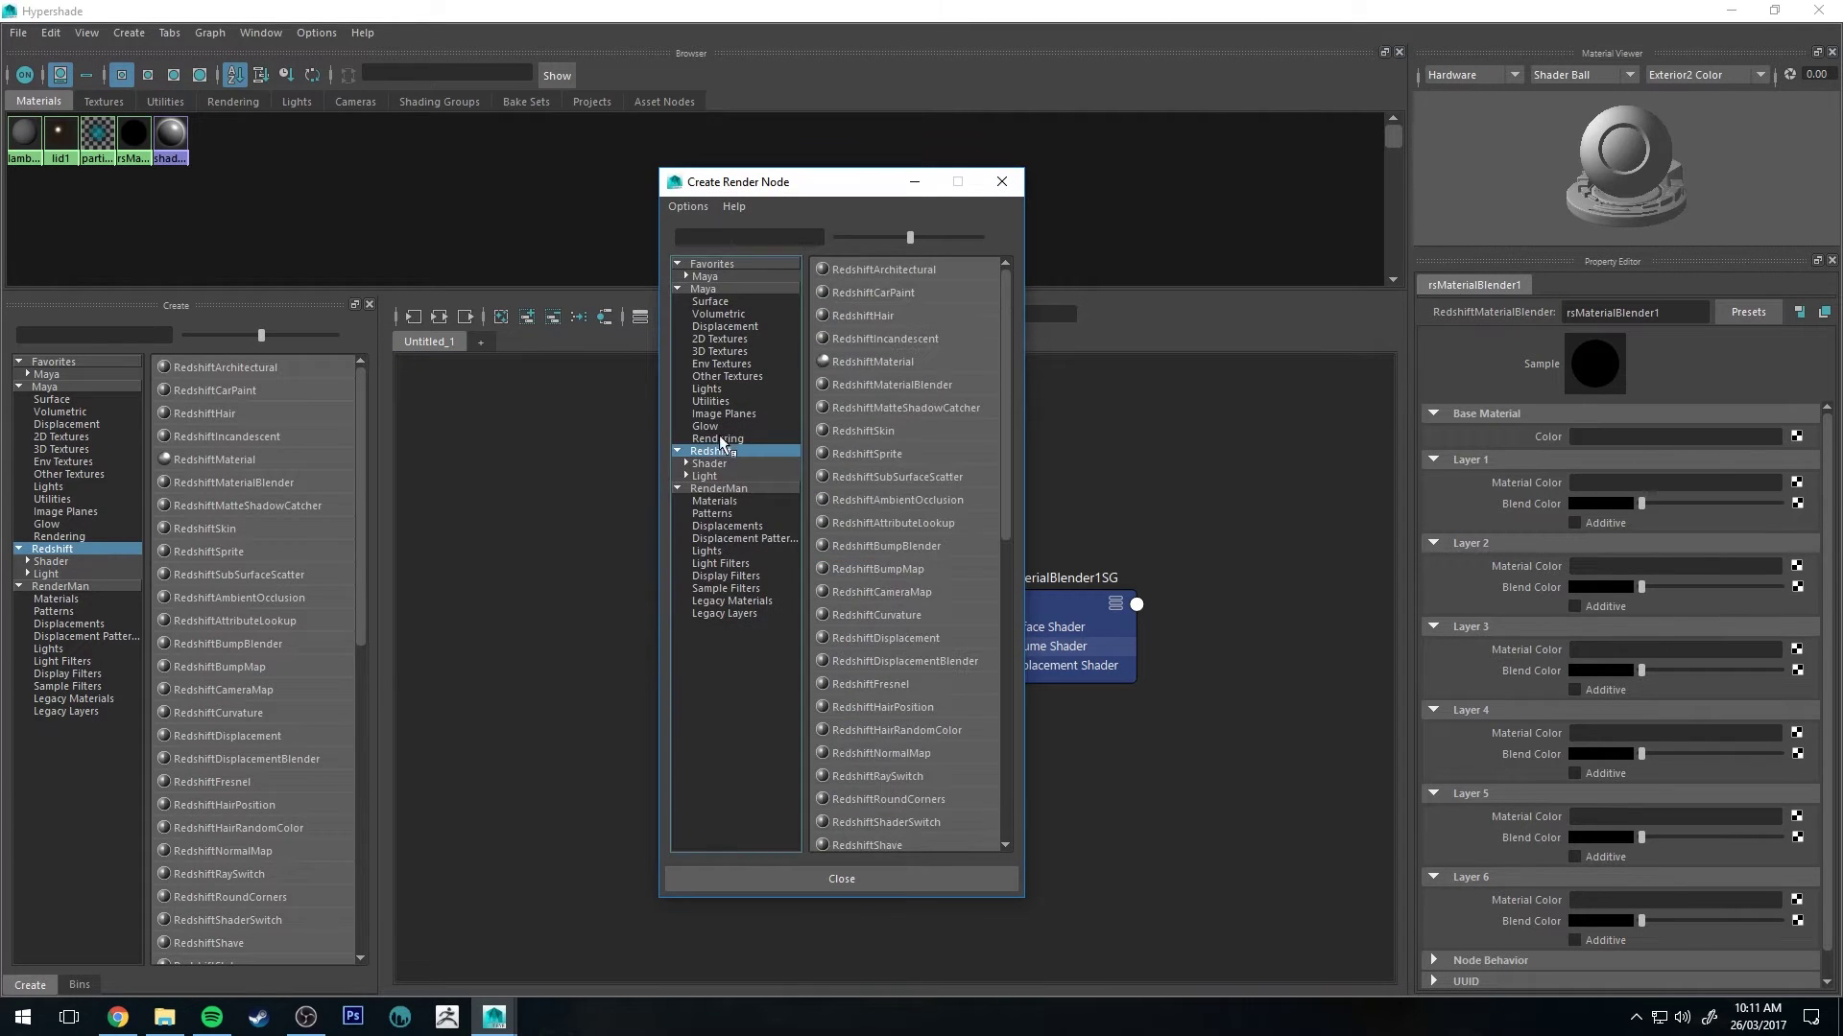
click(885, 363)
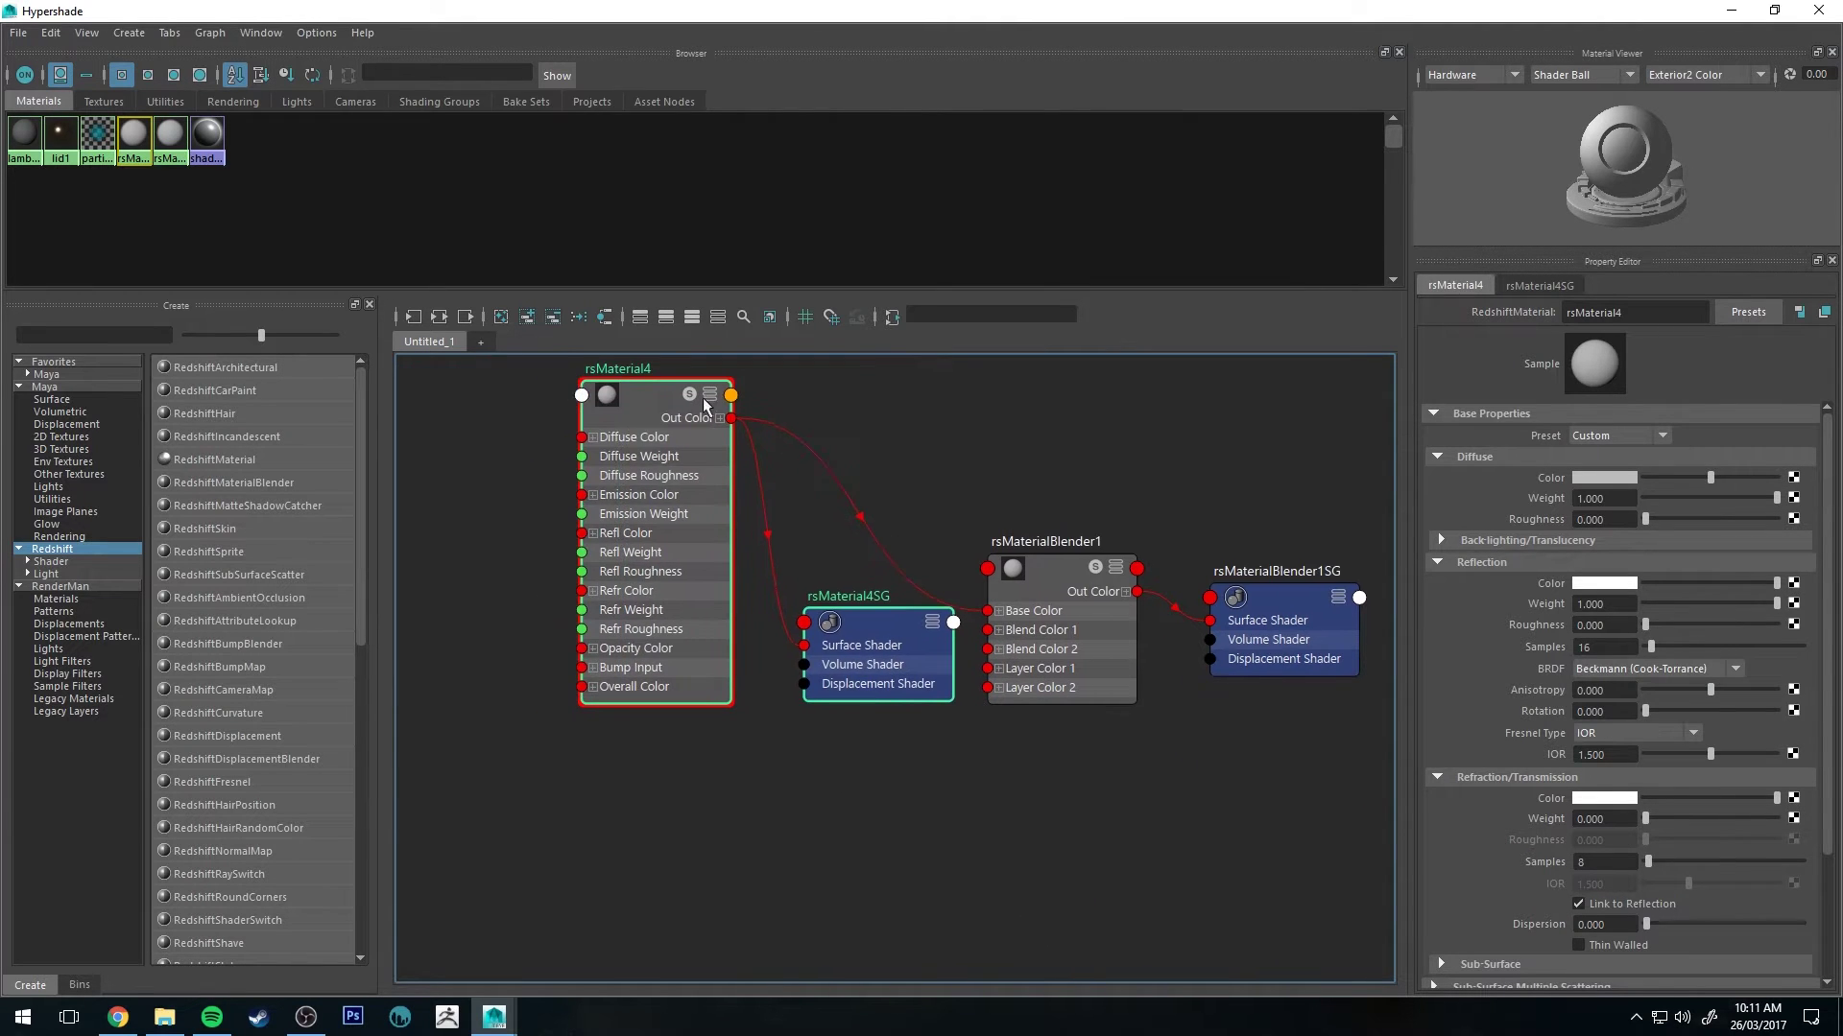
click(662, 393)
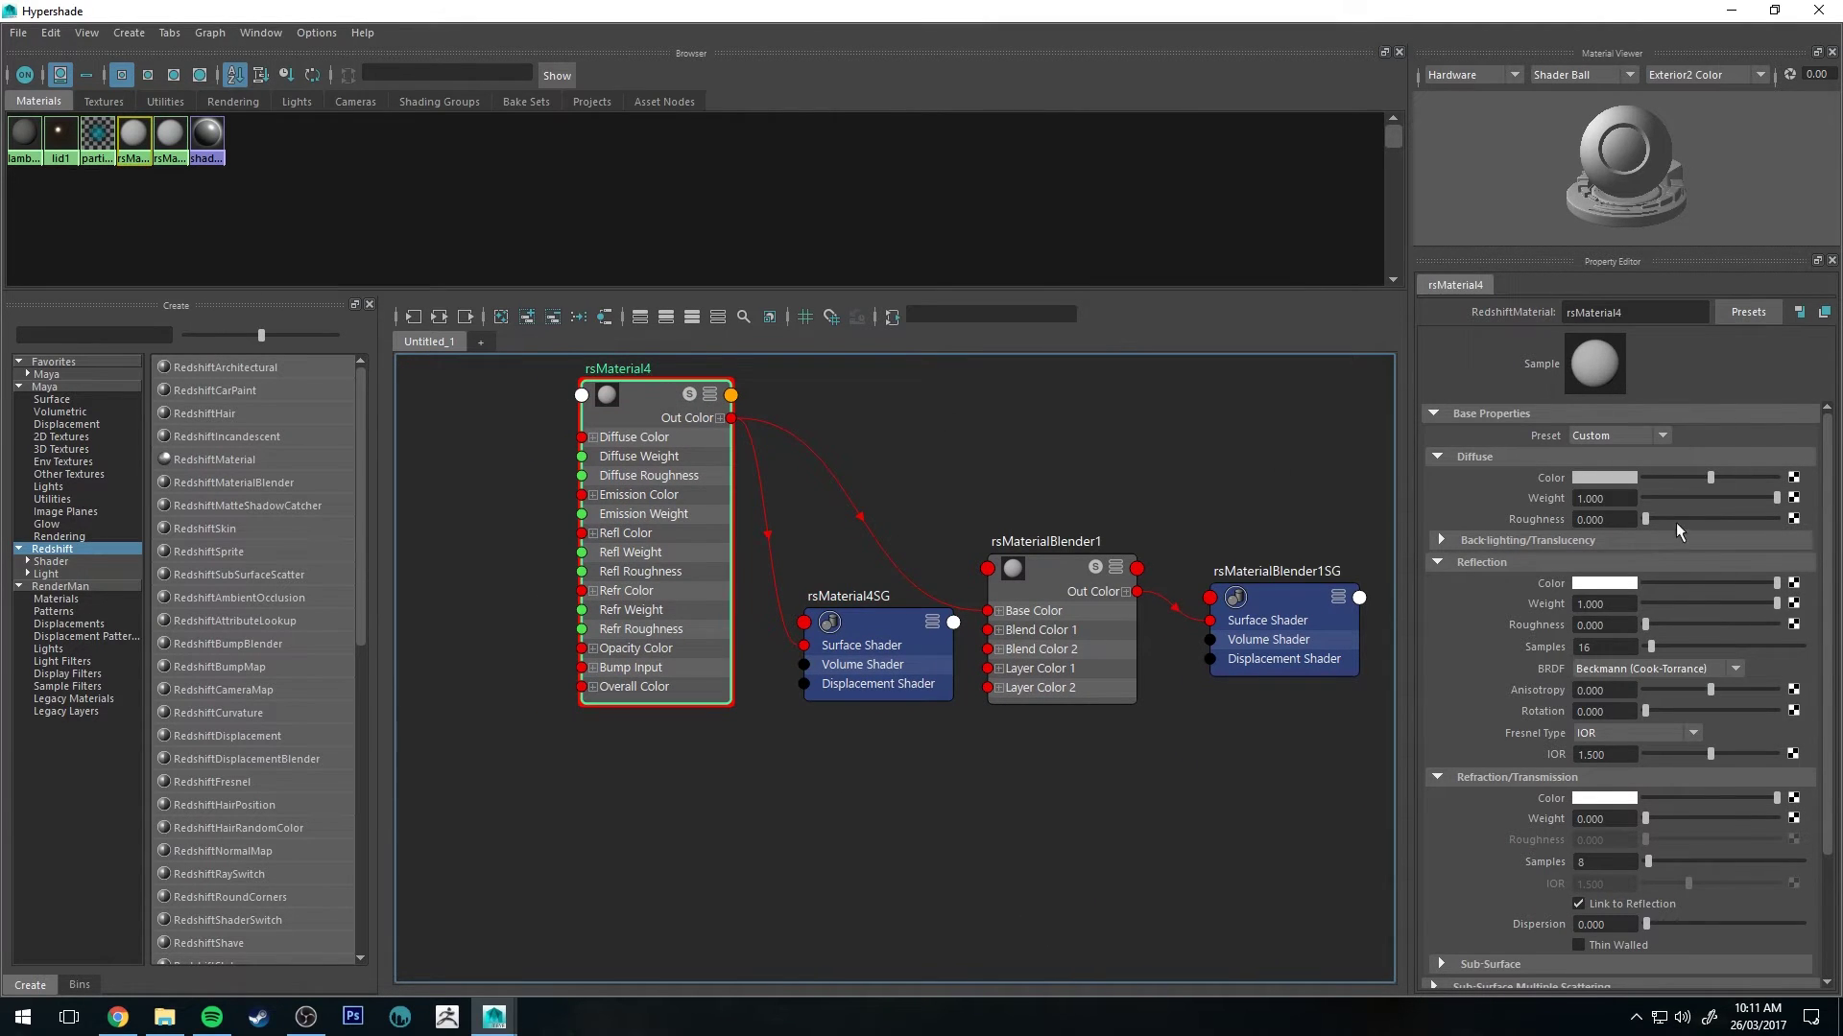
Make rsMaterial4 glass: black diffuse, diffuse weight 0, IOR 1.3, refraction weight 1
click(1650, 477)
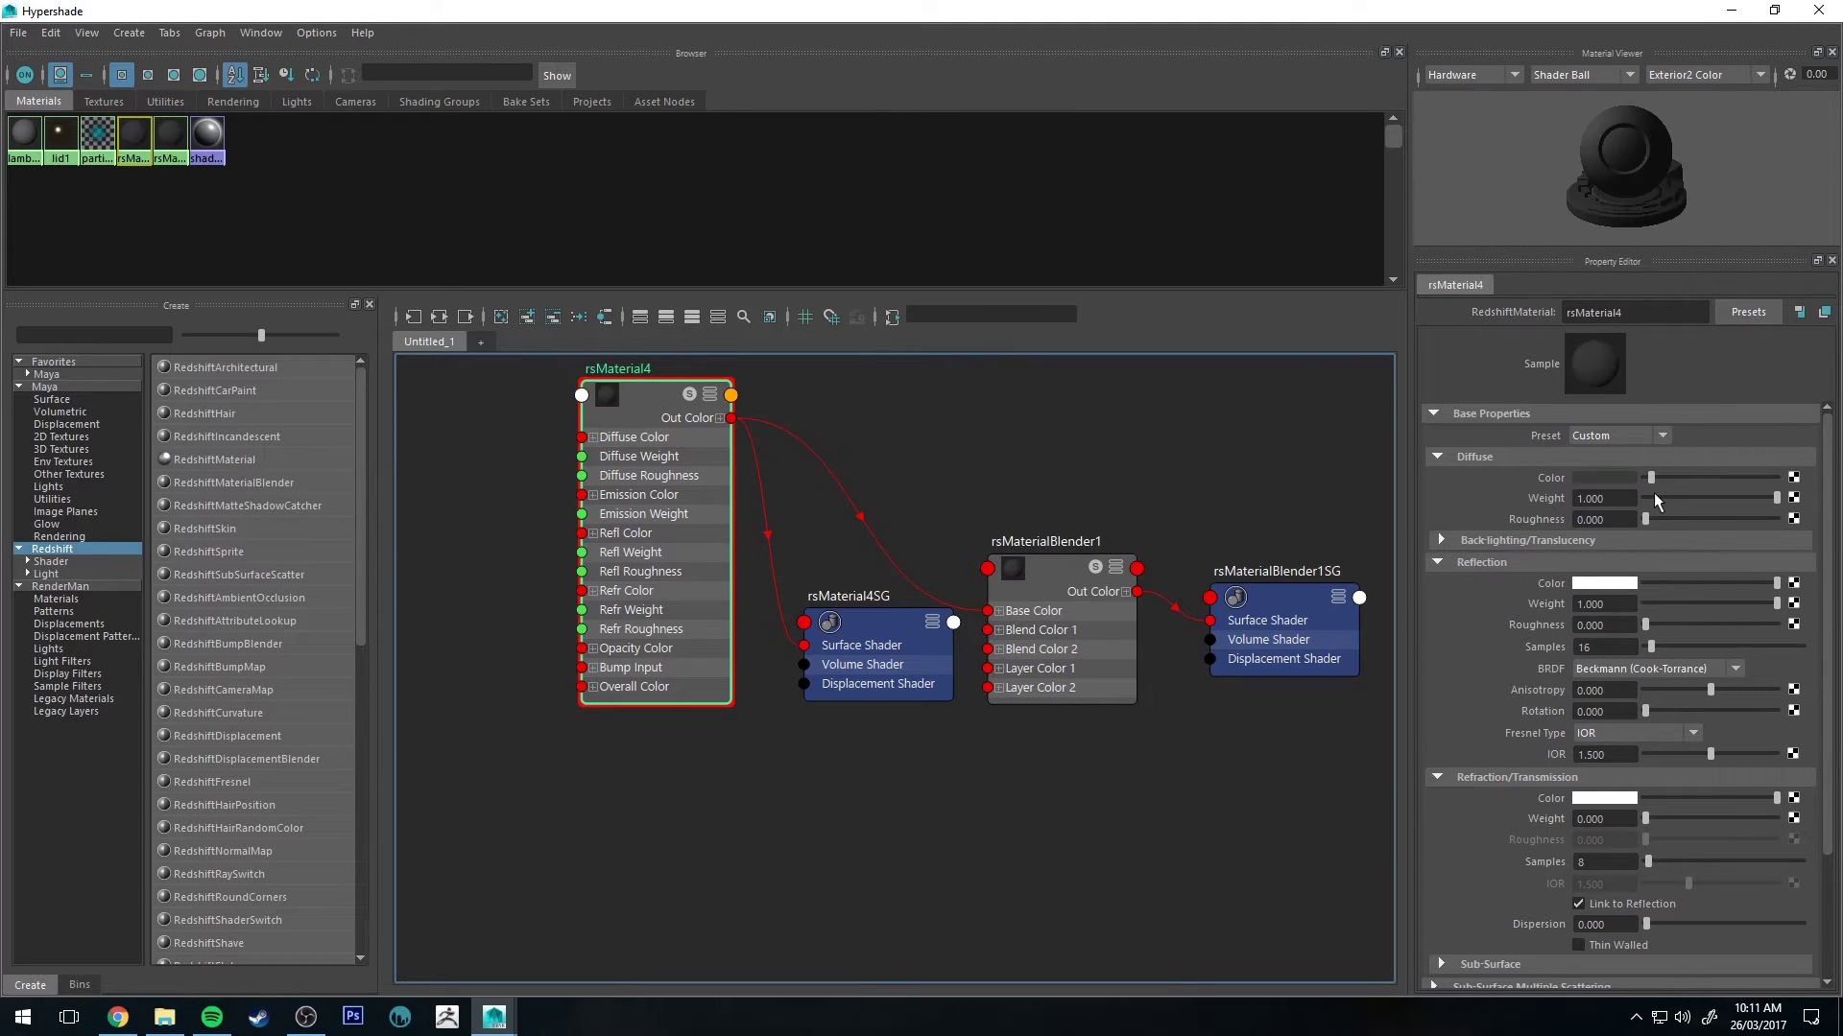
click(1649, 497)
scroll(1484, 705, down, 1)
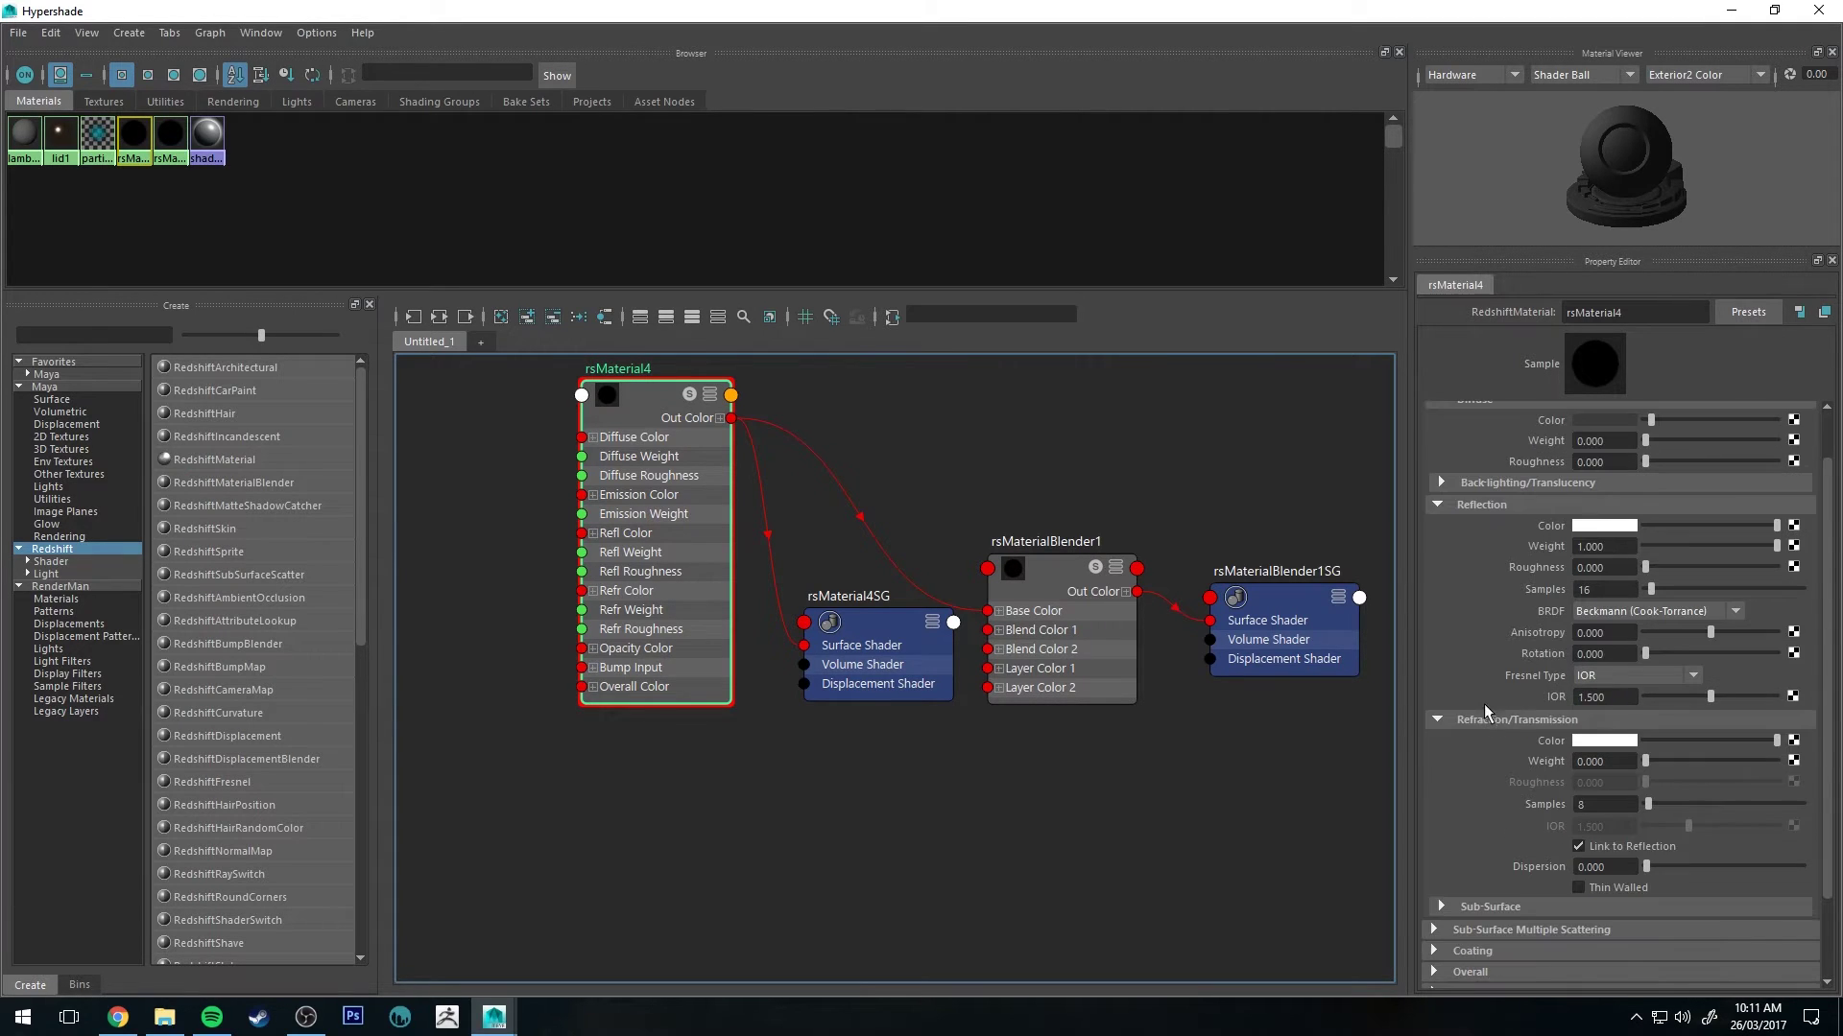
click(1591, 697)
text(1.3)
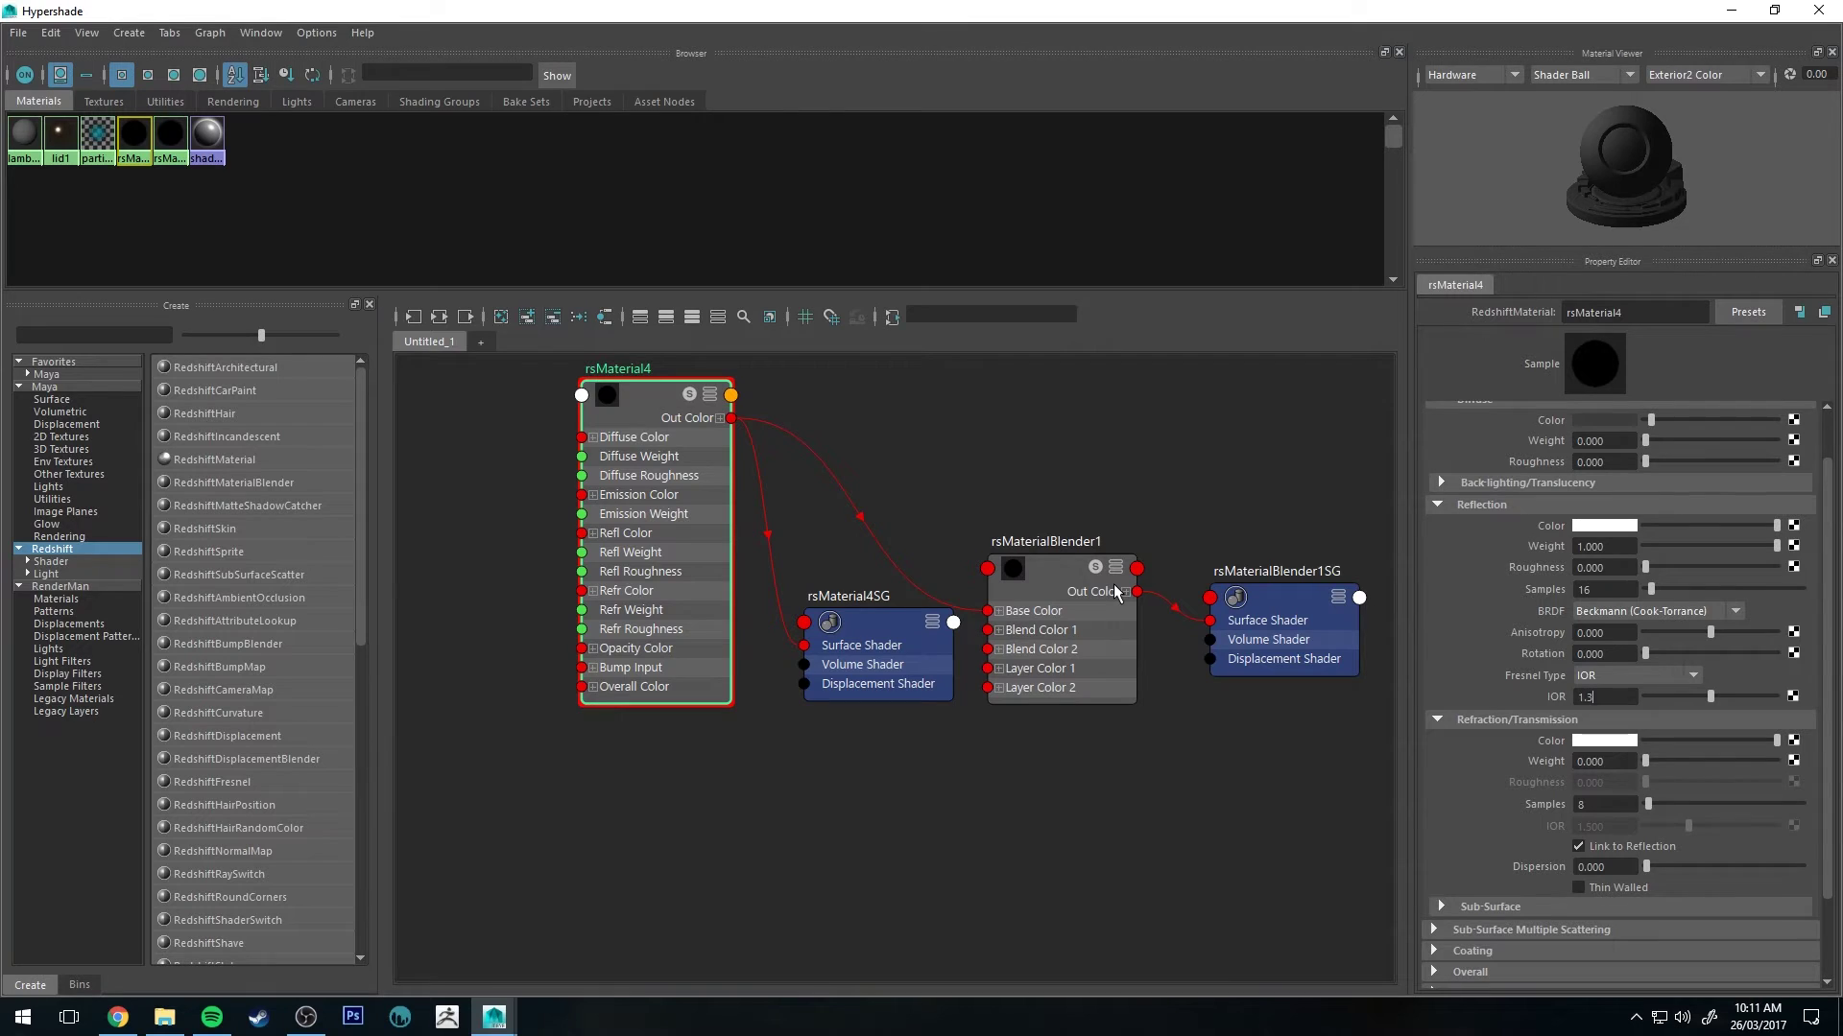
key(Return)
click(1776, 761)
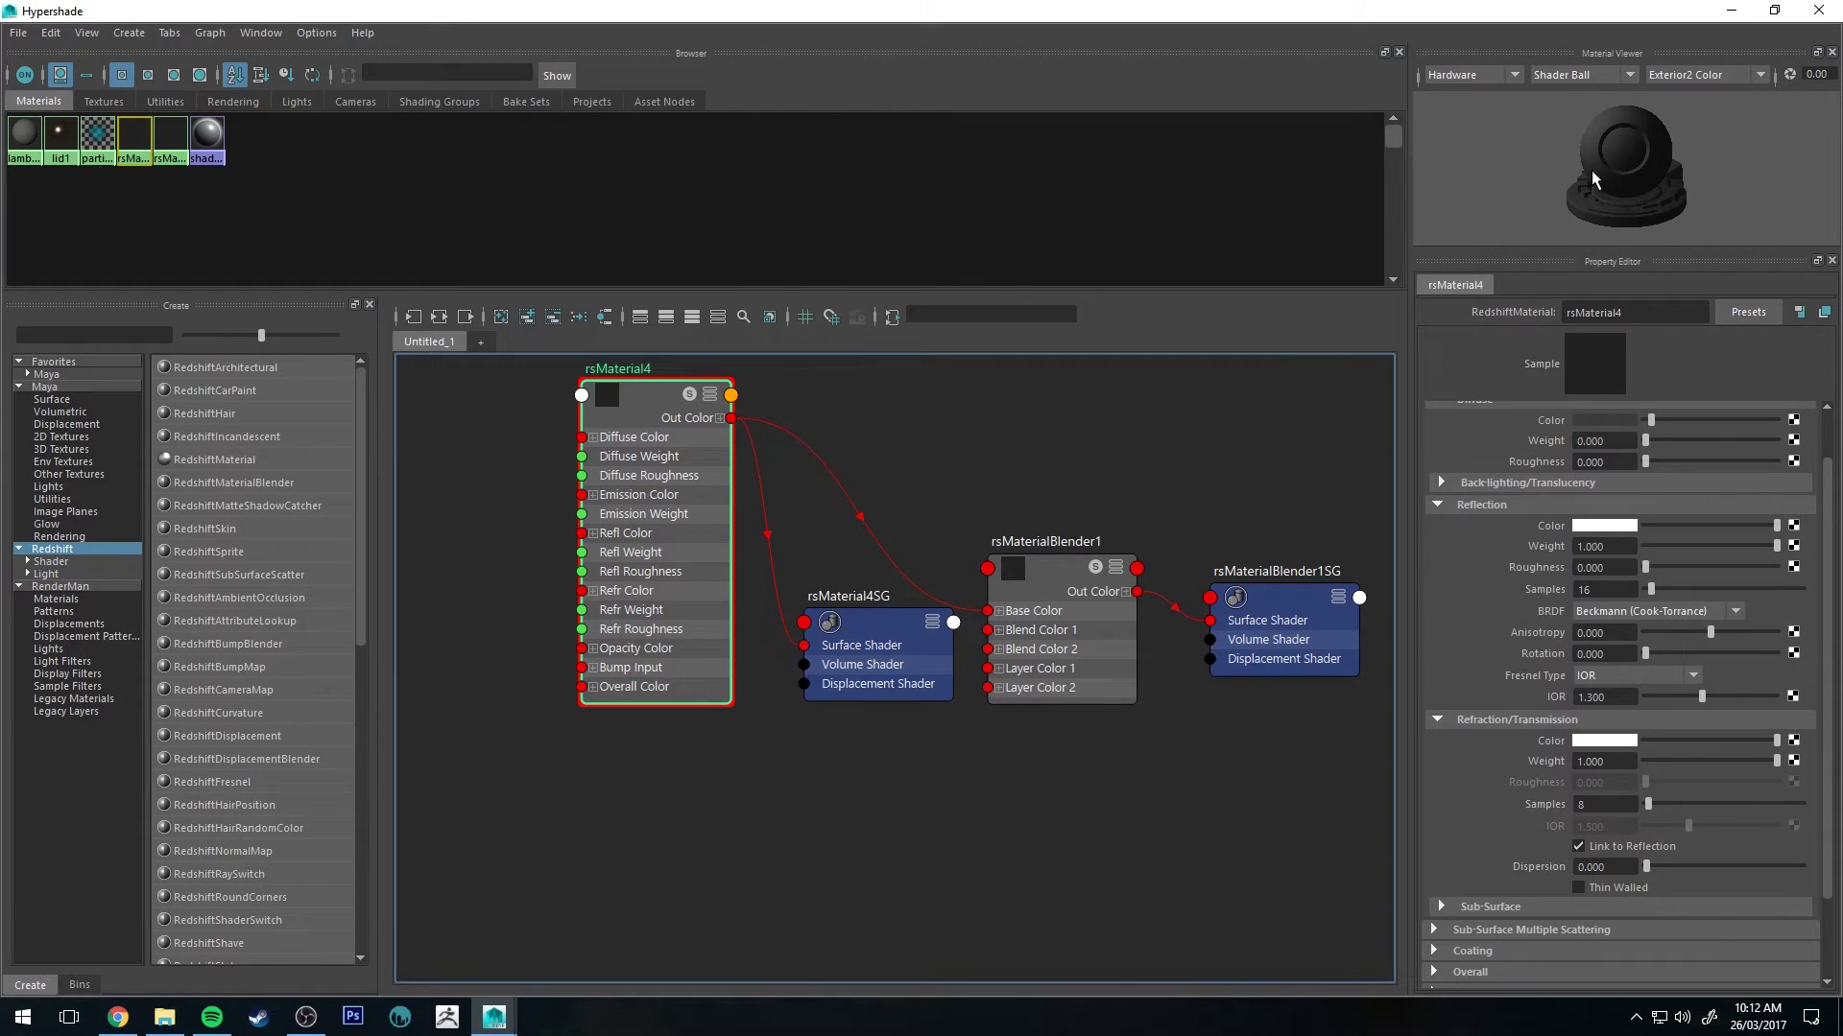
click(1732, 12)
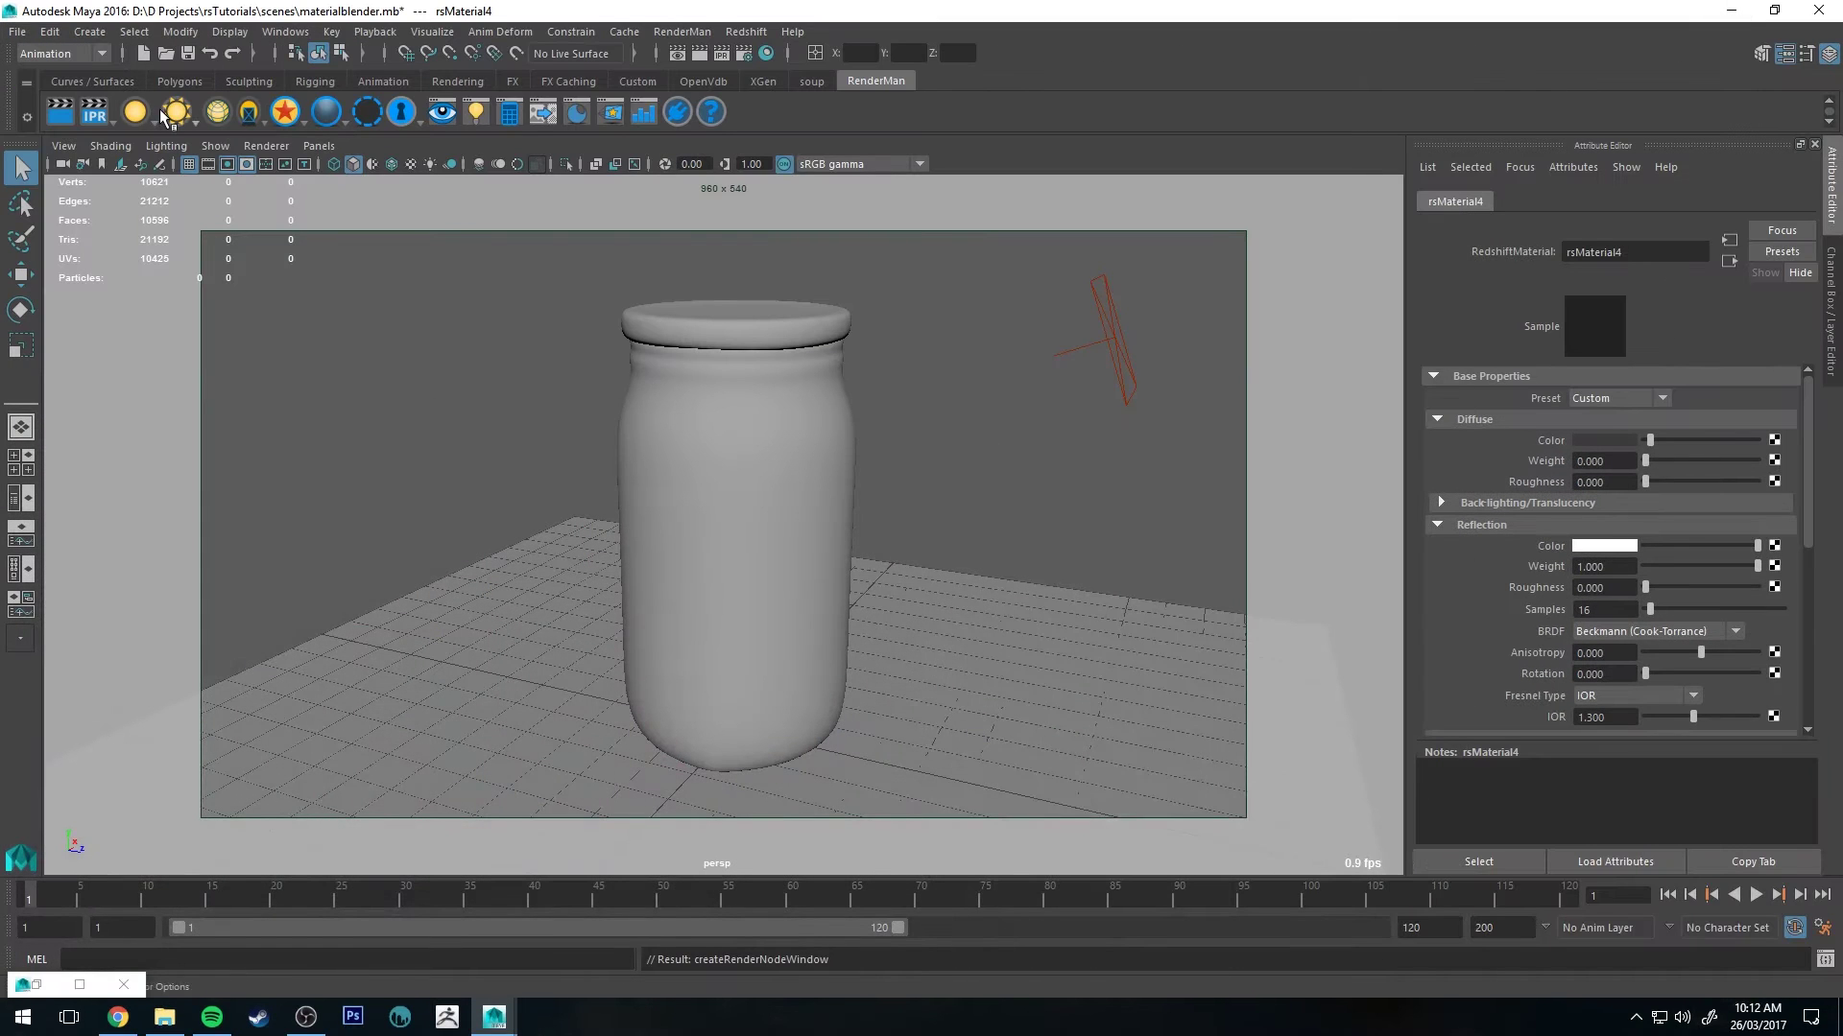
Move the camera toward the jar, run a Redshift IPR preview, then stop it
scroll(560, 341, down, 5)
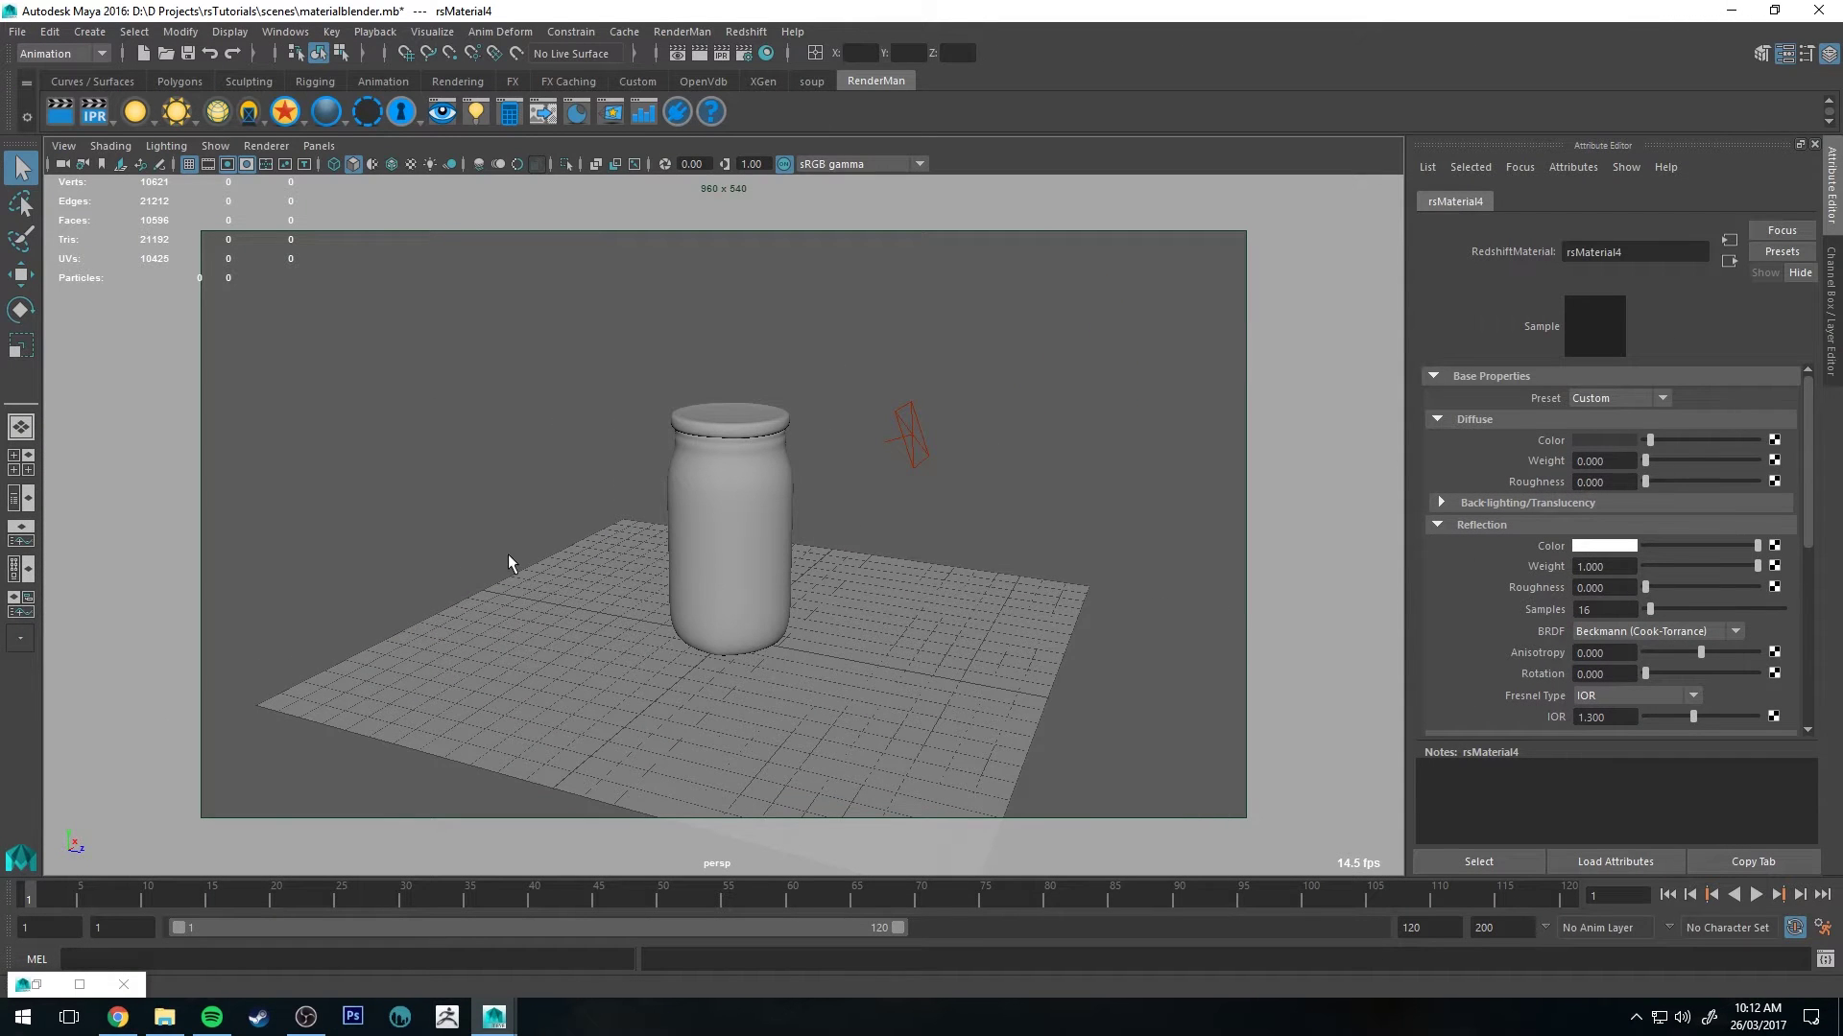
alt+middle_drag(510, 563, 538, 469)
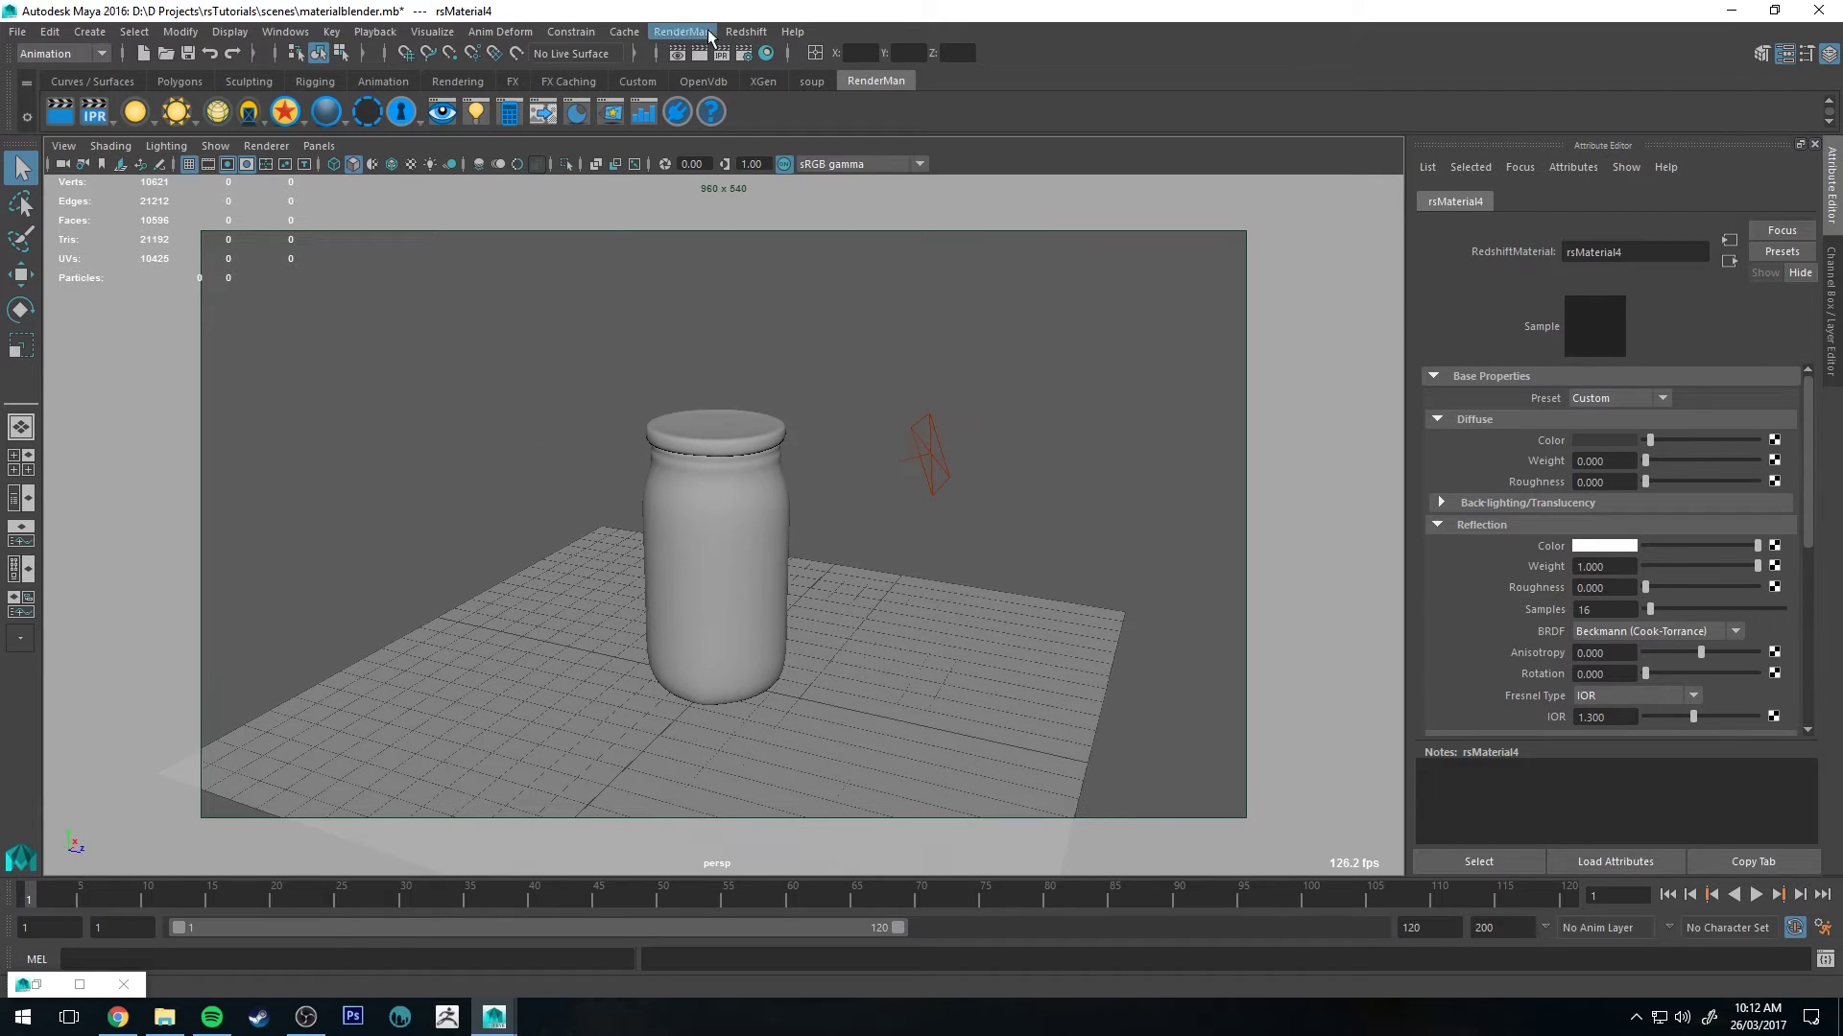
click(723, 54)
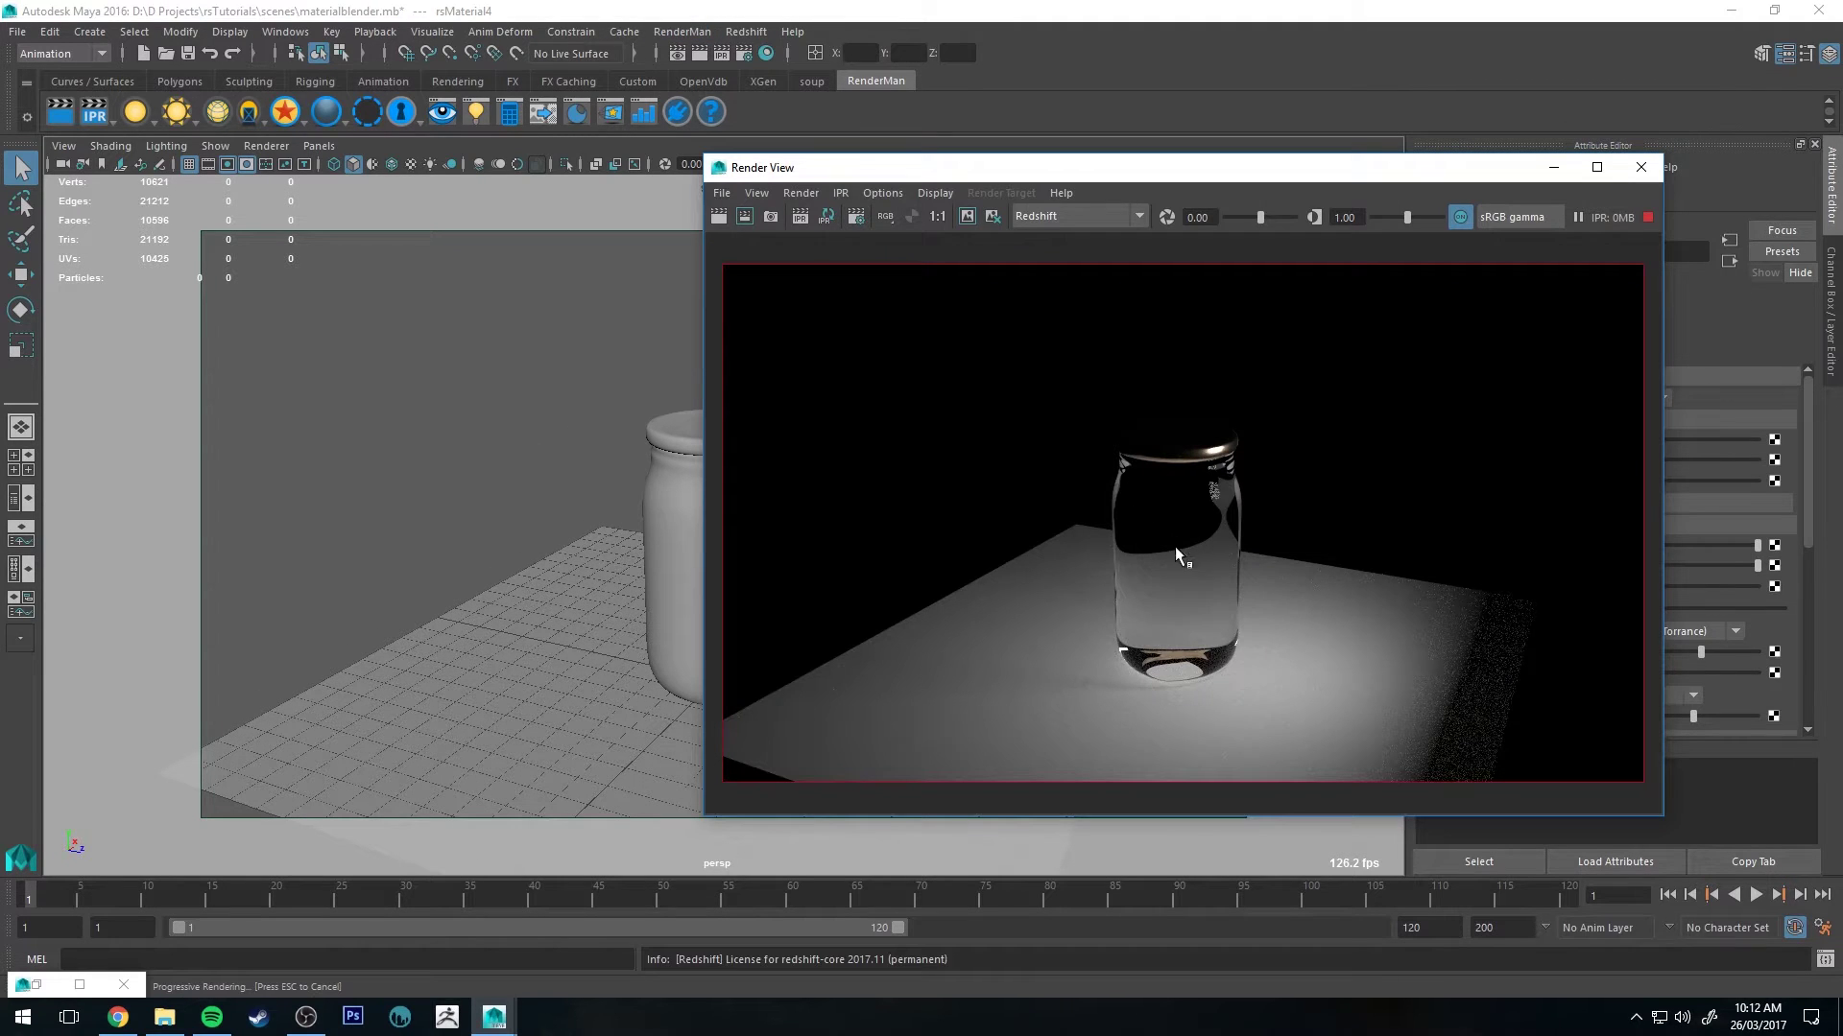
click(1646, 217)
alt+drag(1251, 448, 950, 451)
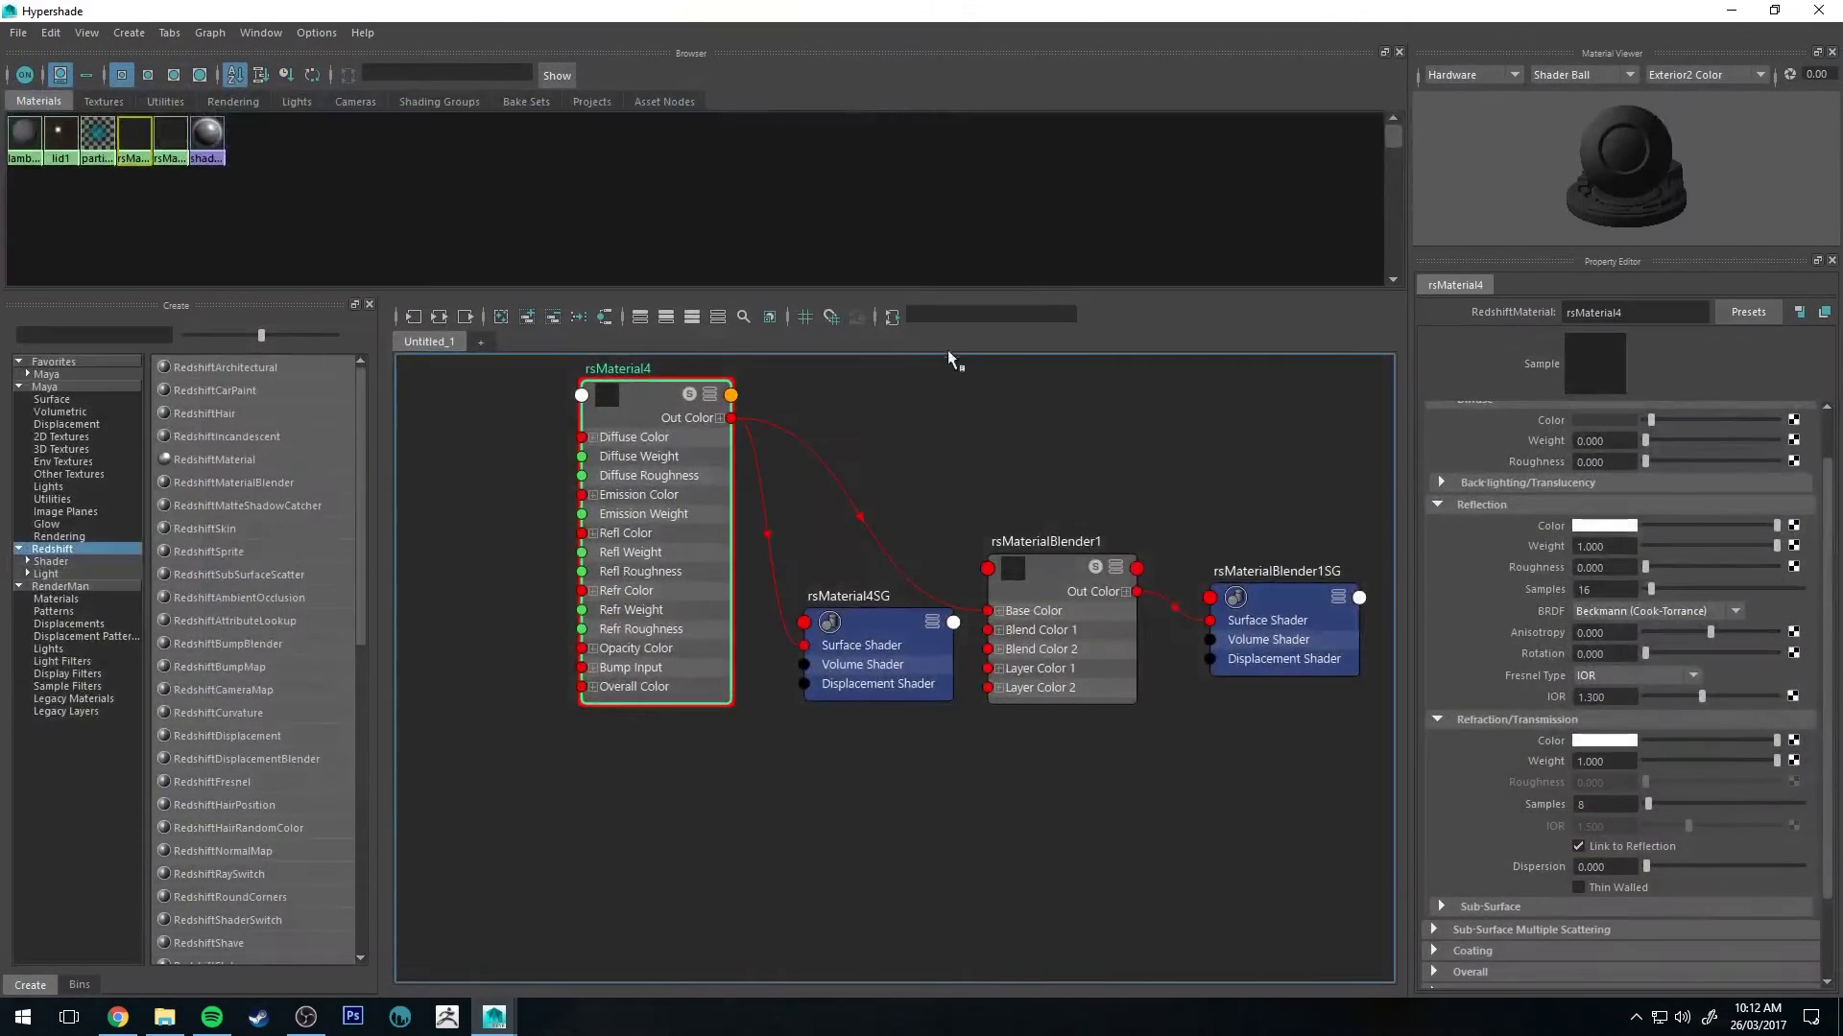
Connect a new RedshiftMaterial, rsMaterial5, to the blender's Layer 1 Material Color
scroll(953, 442, down, 2)
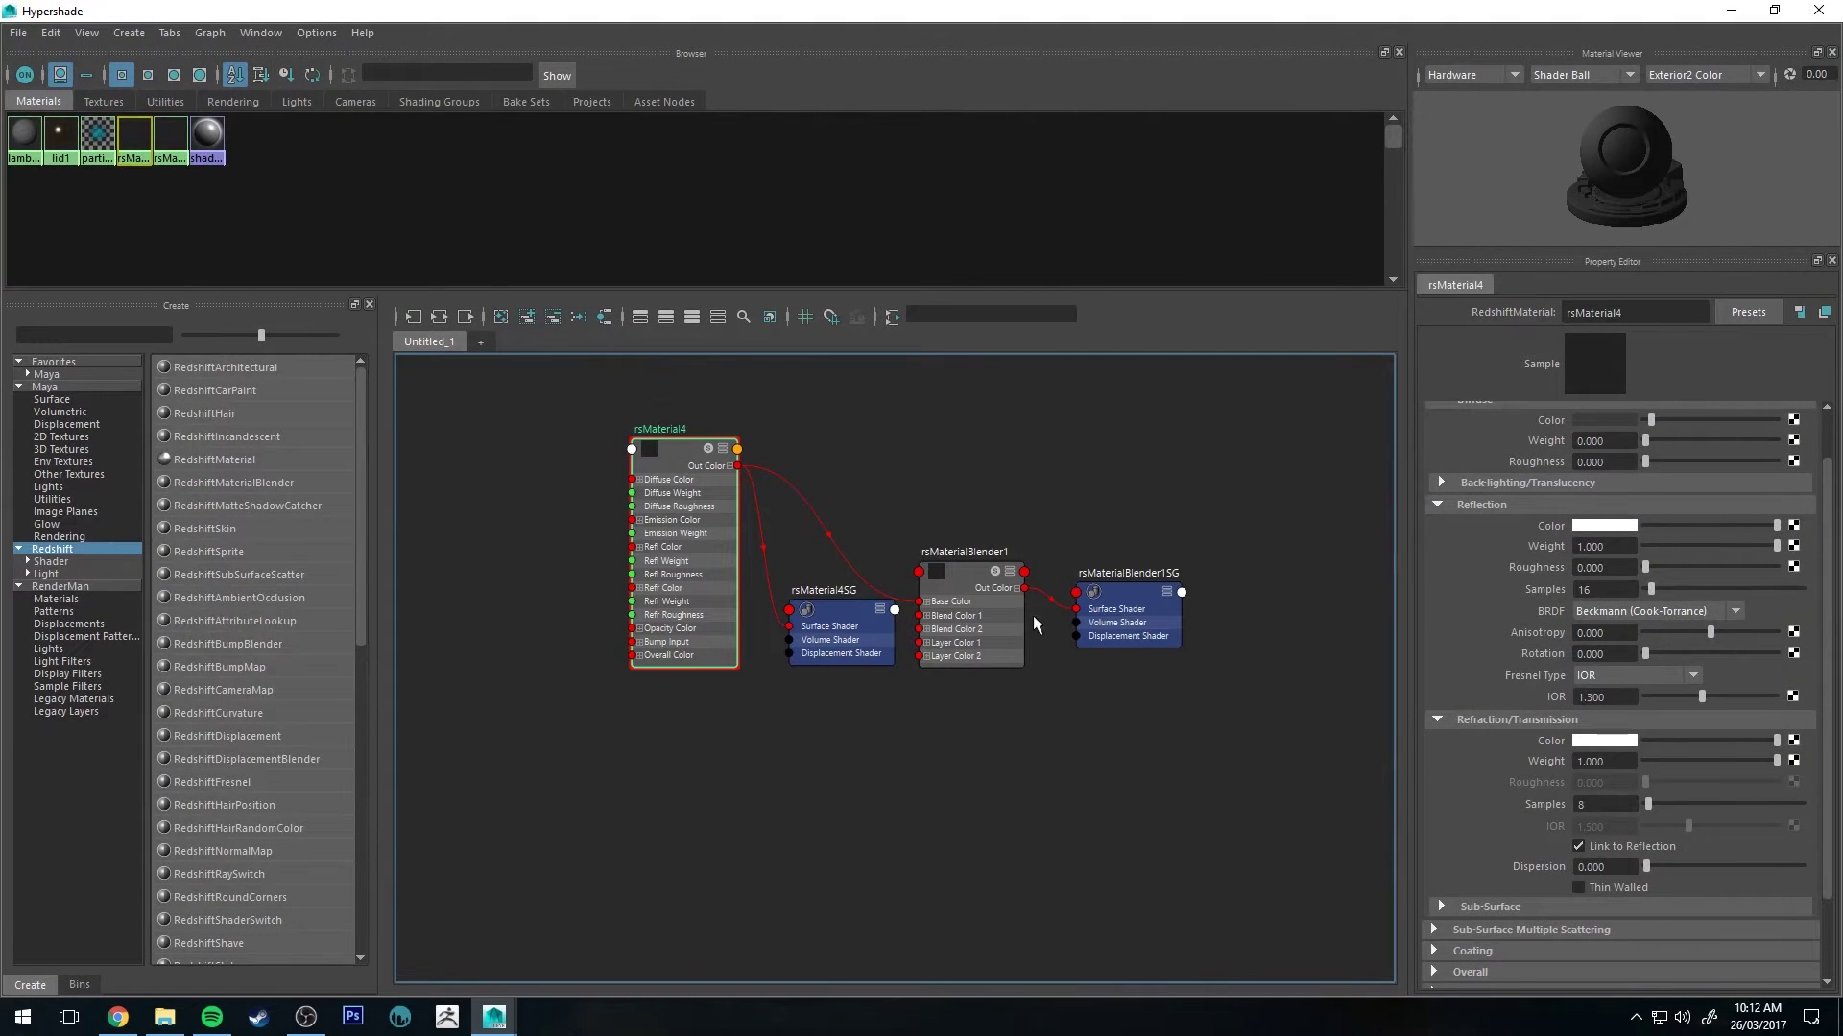
click(969, 572)
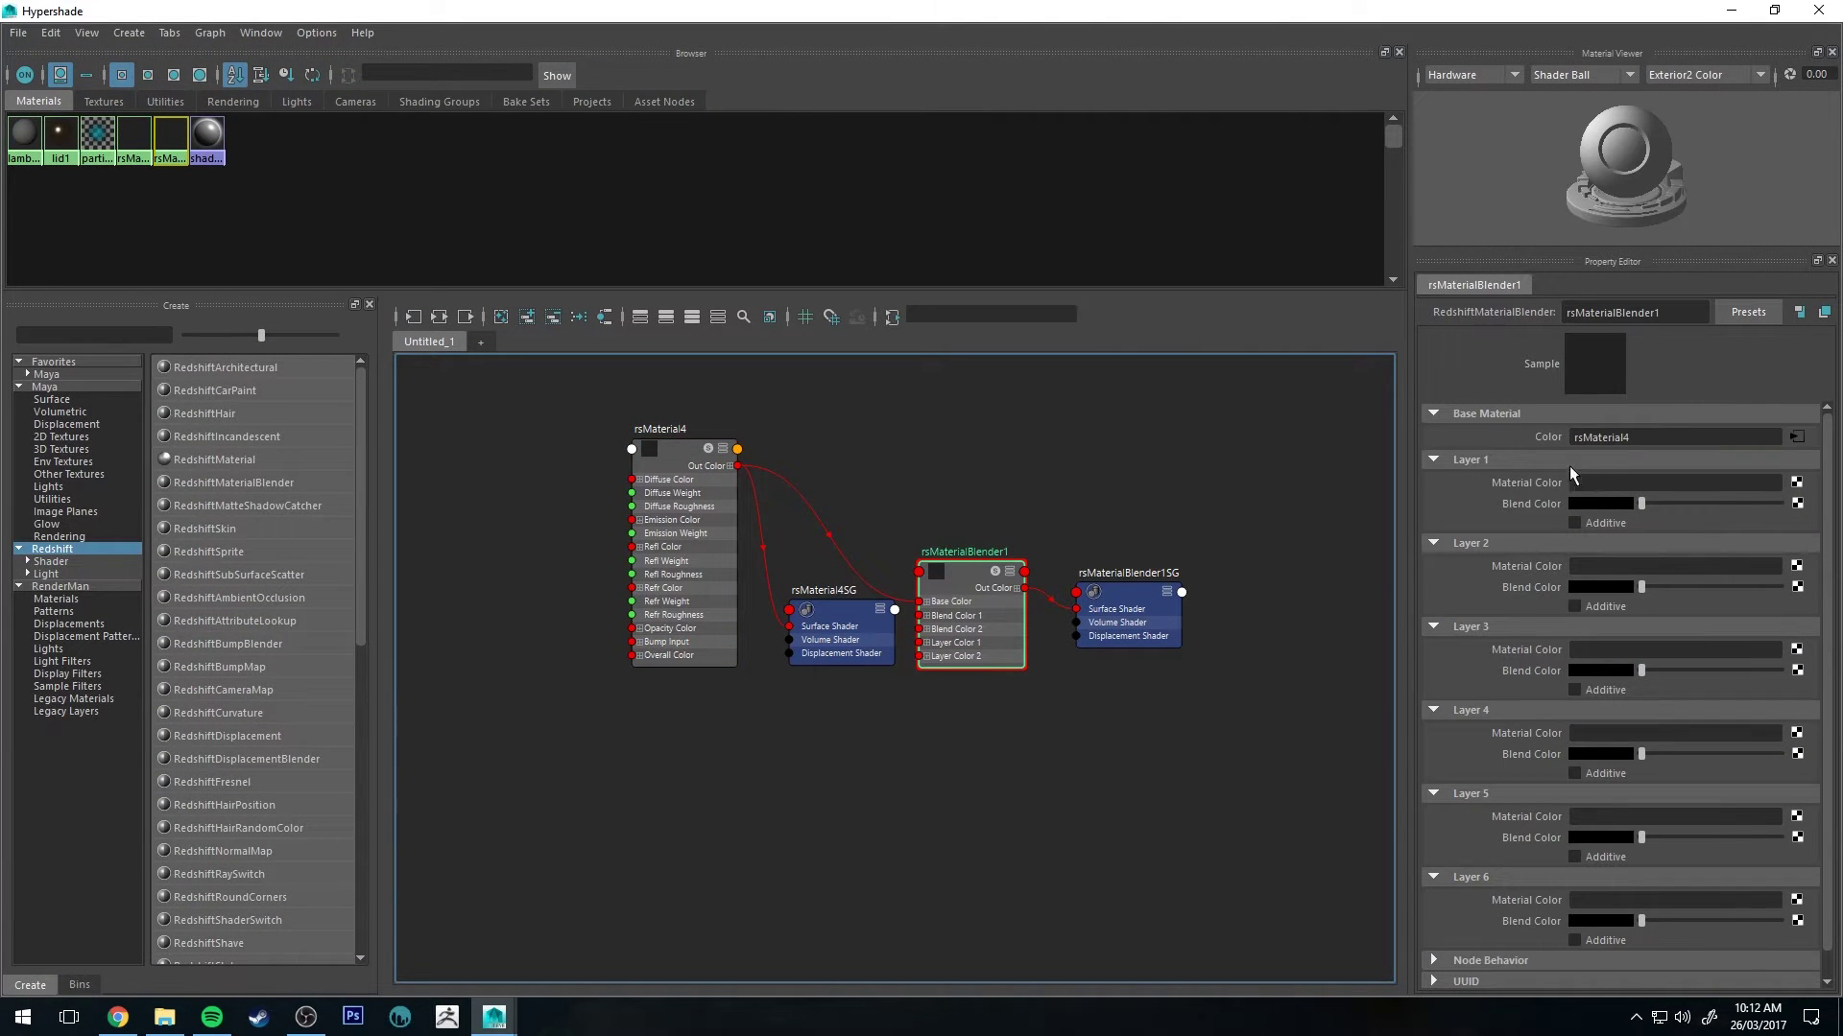
click(1798, 483)
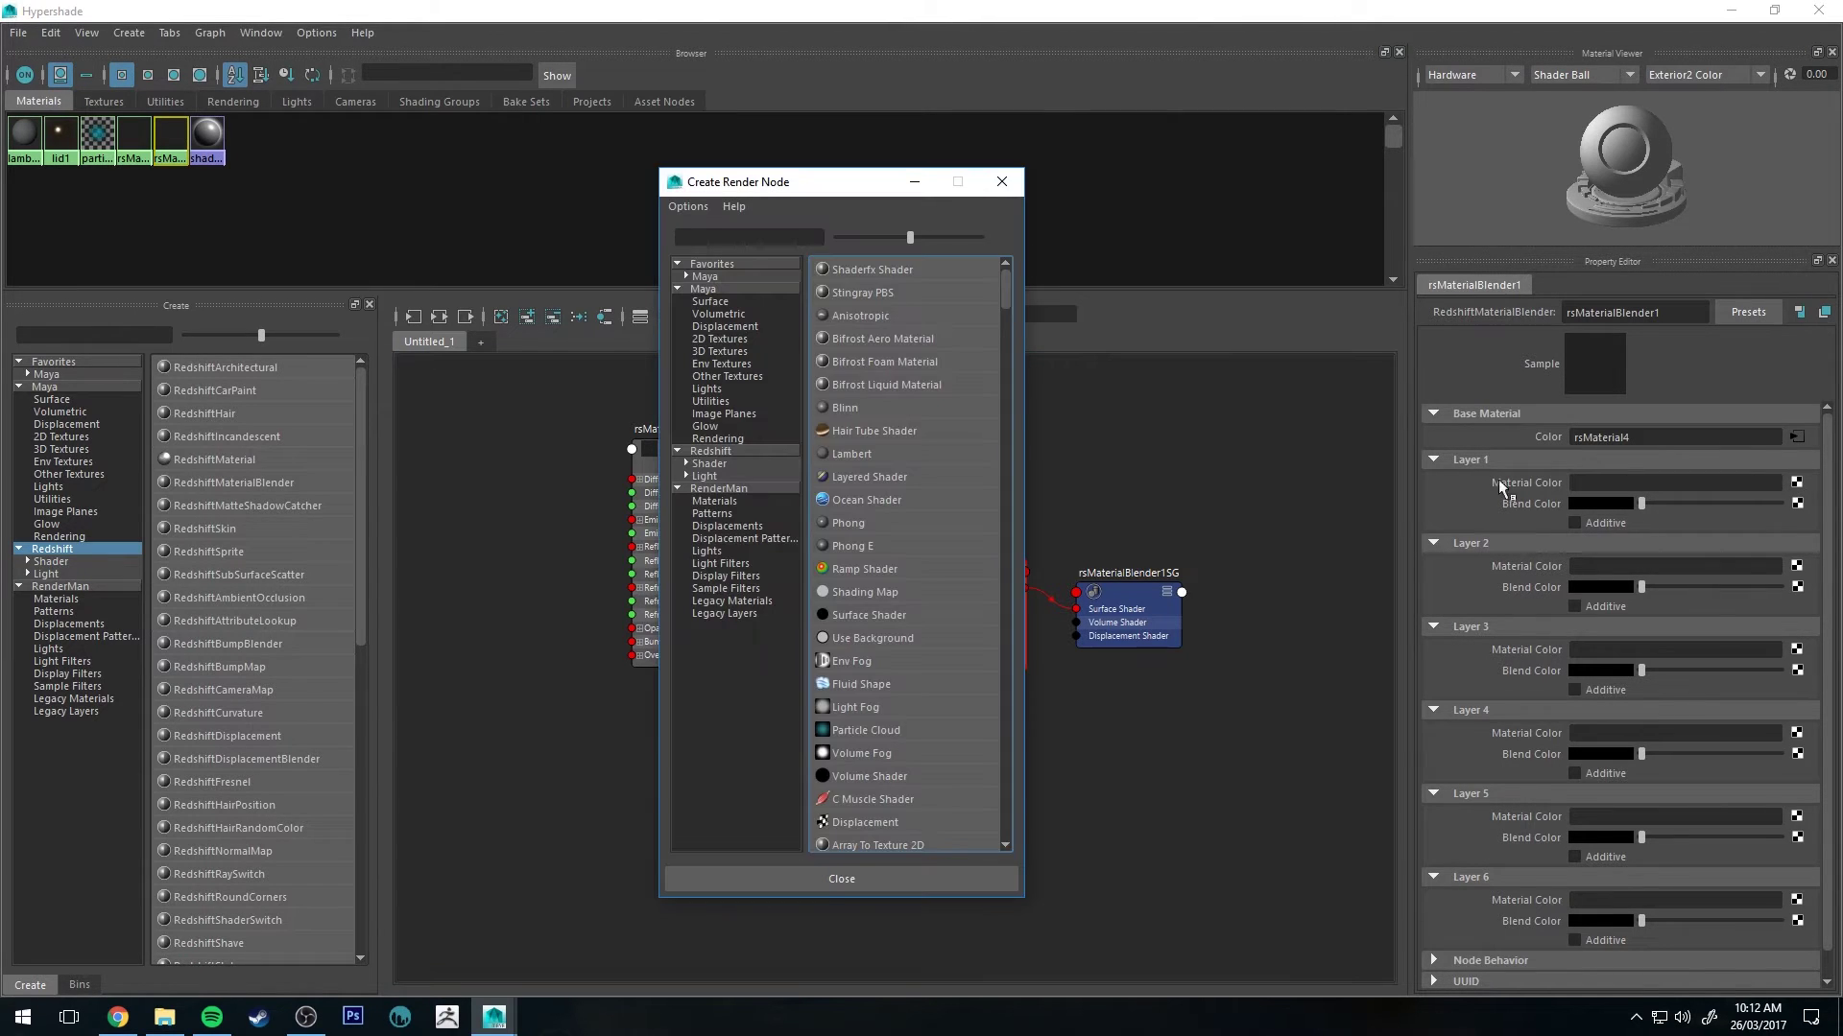
click(740, 450)
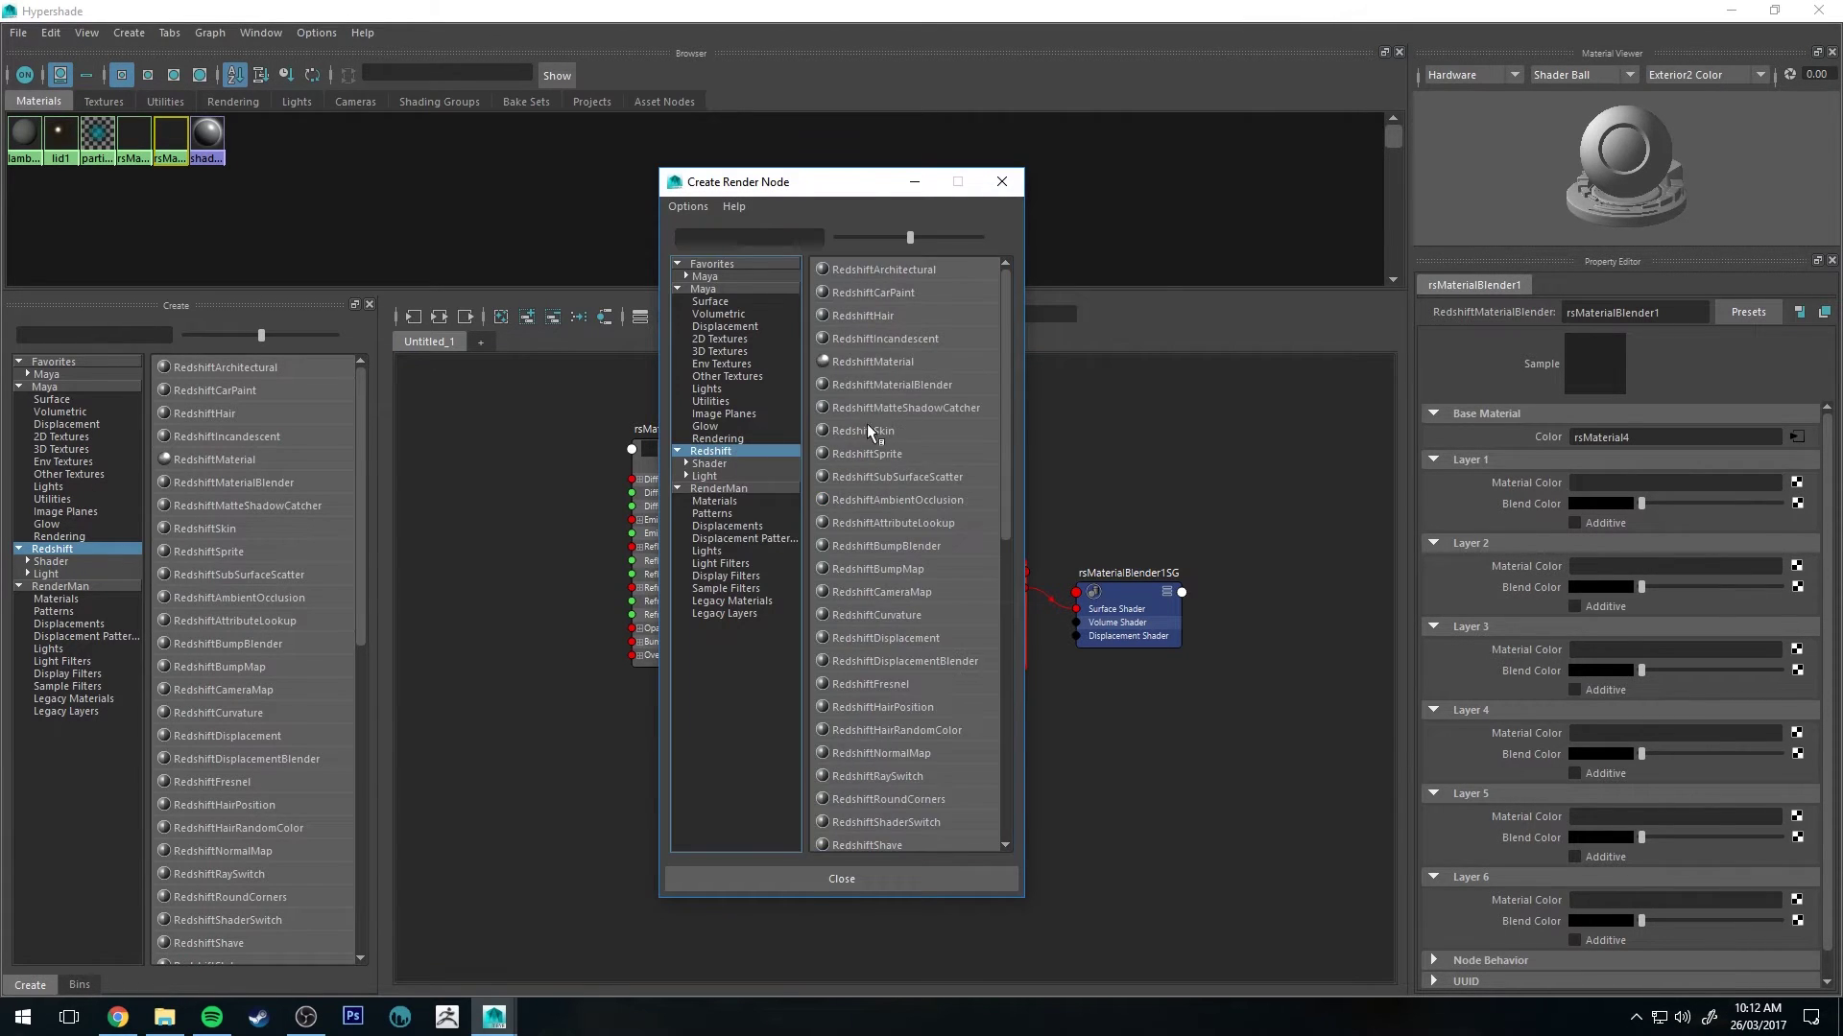
click(887, 366)
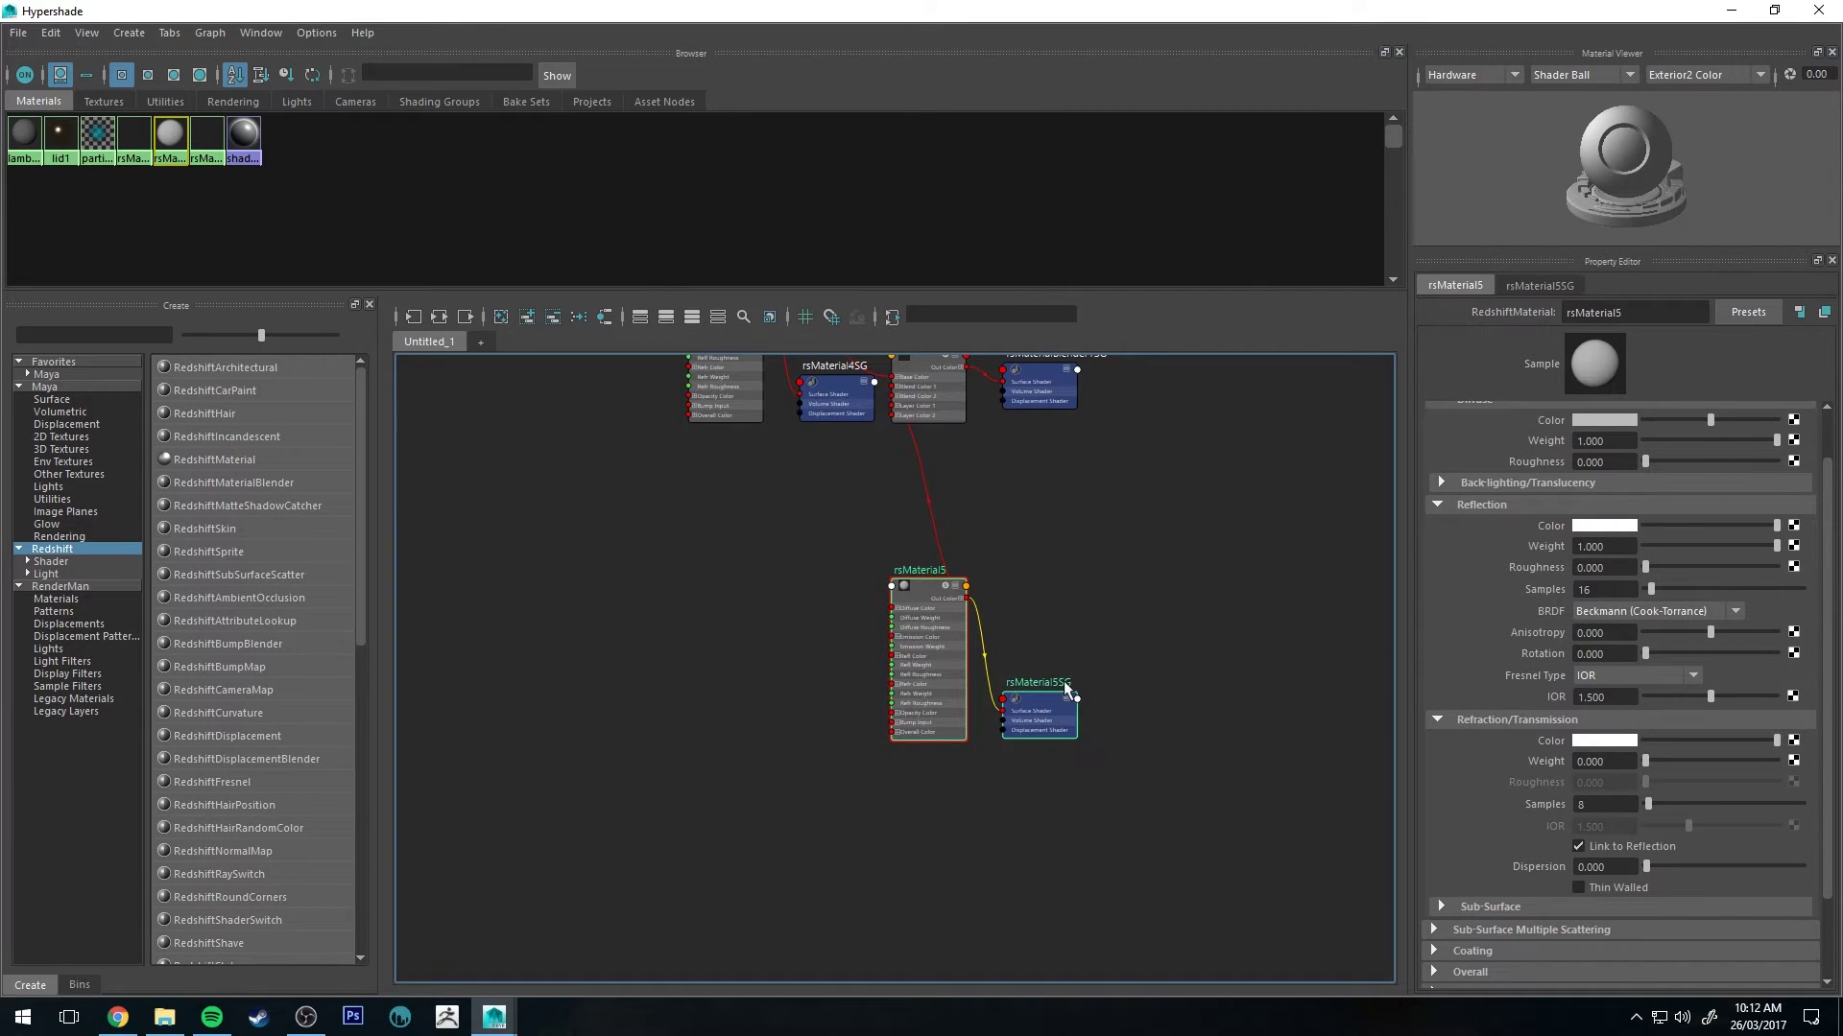
drag(1065, 687, 869, 579)
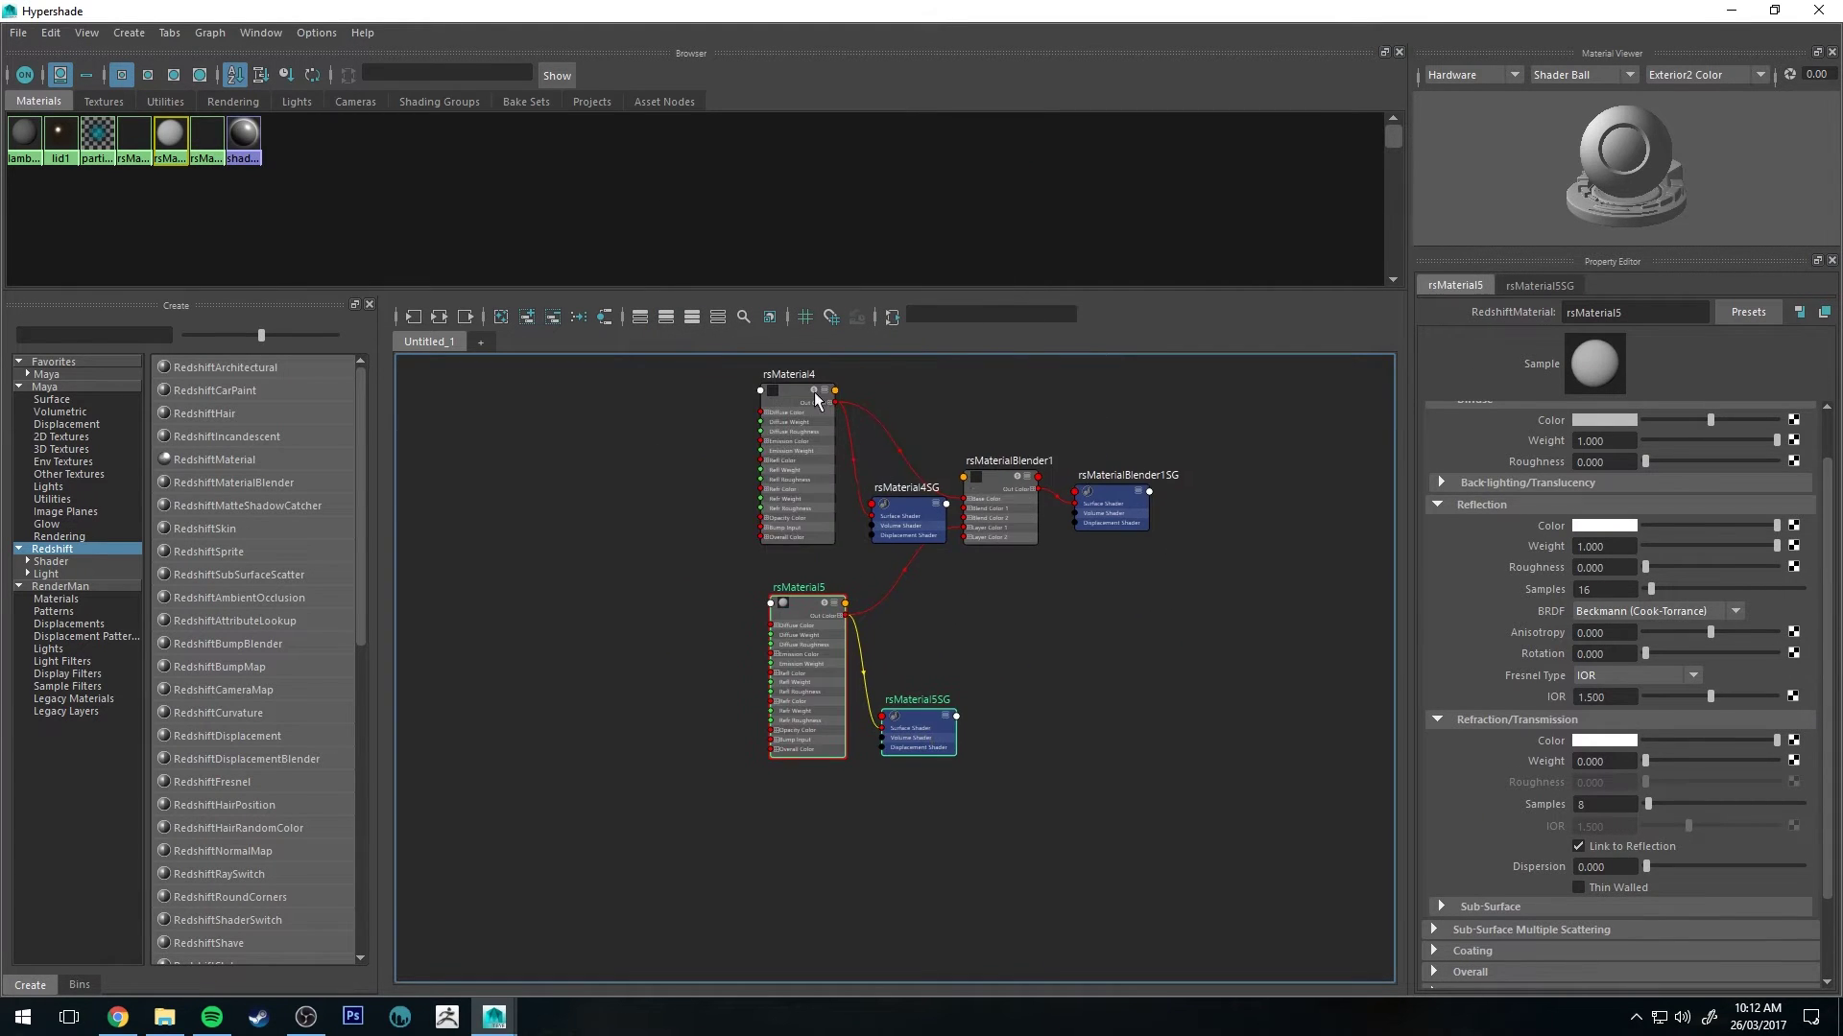
Rename rsMaterial4 to 'glass' and rsMaterial5 to 'label'
click(817, 399)
double_click(1647, 317)
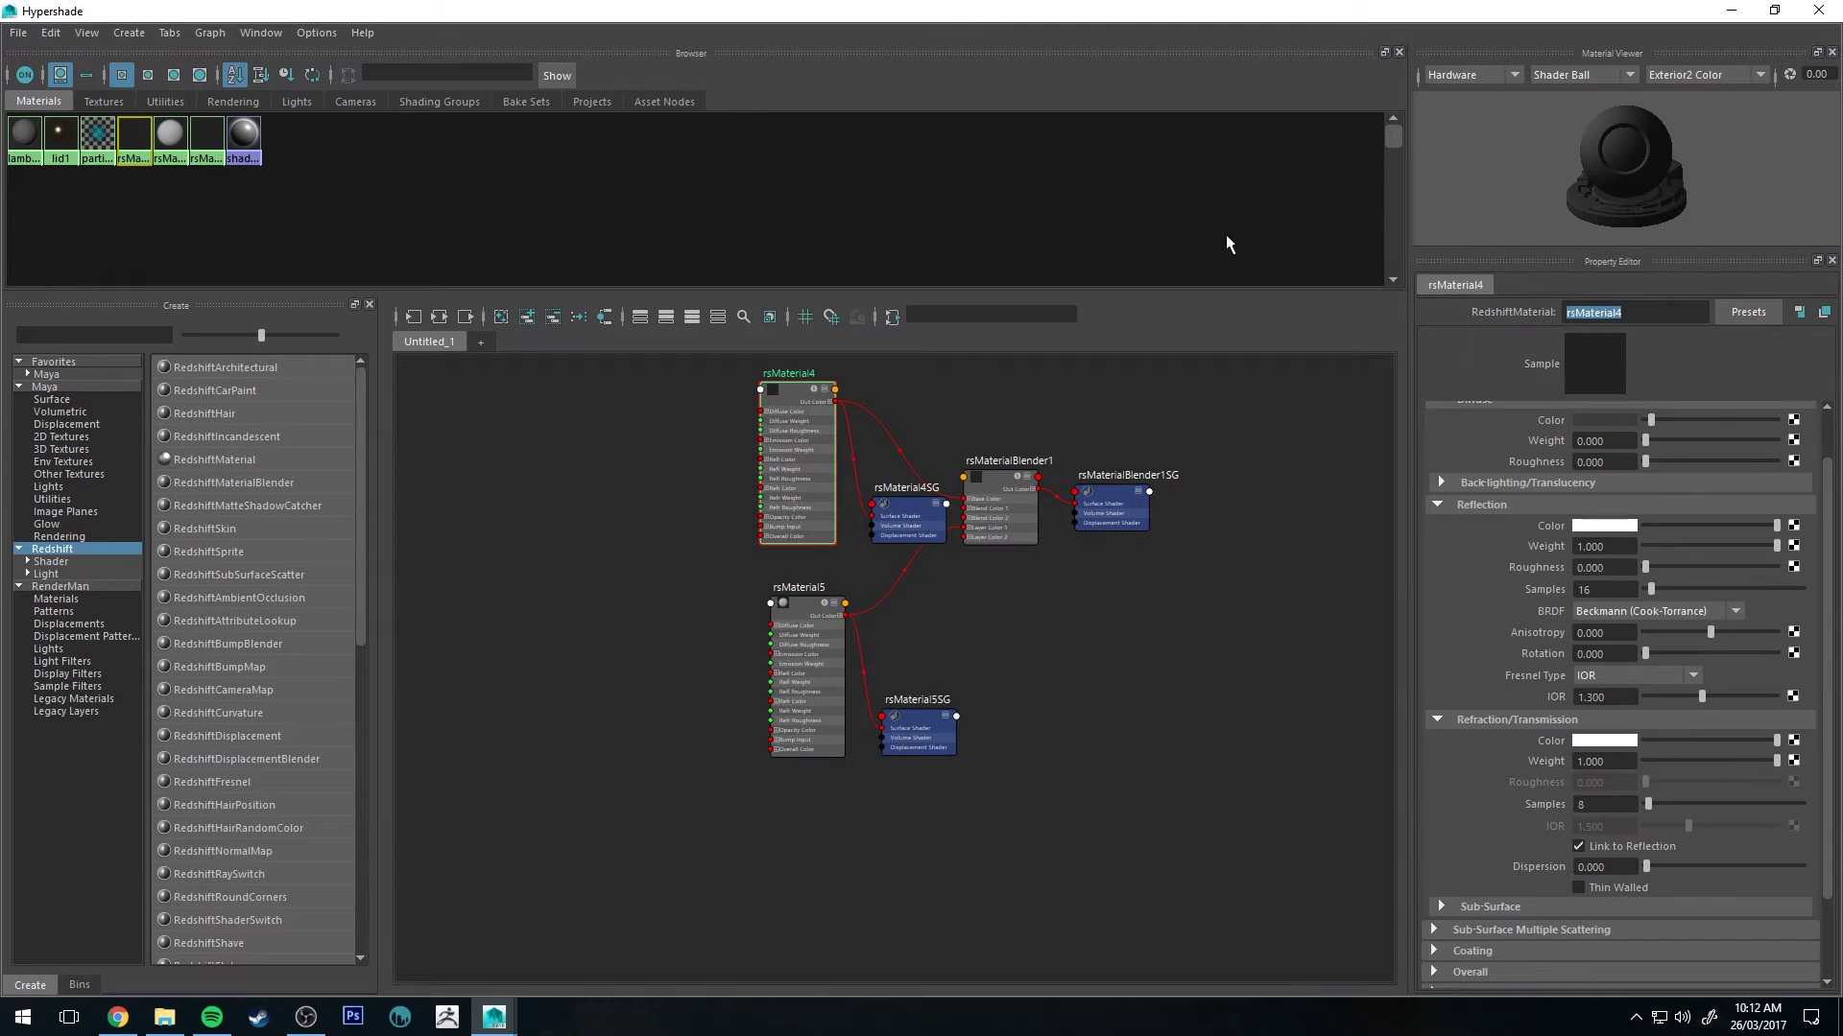
text(glass)
key(Return)
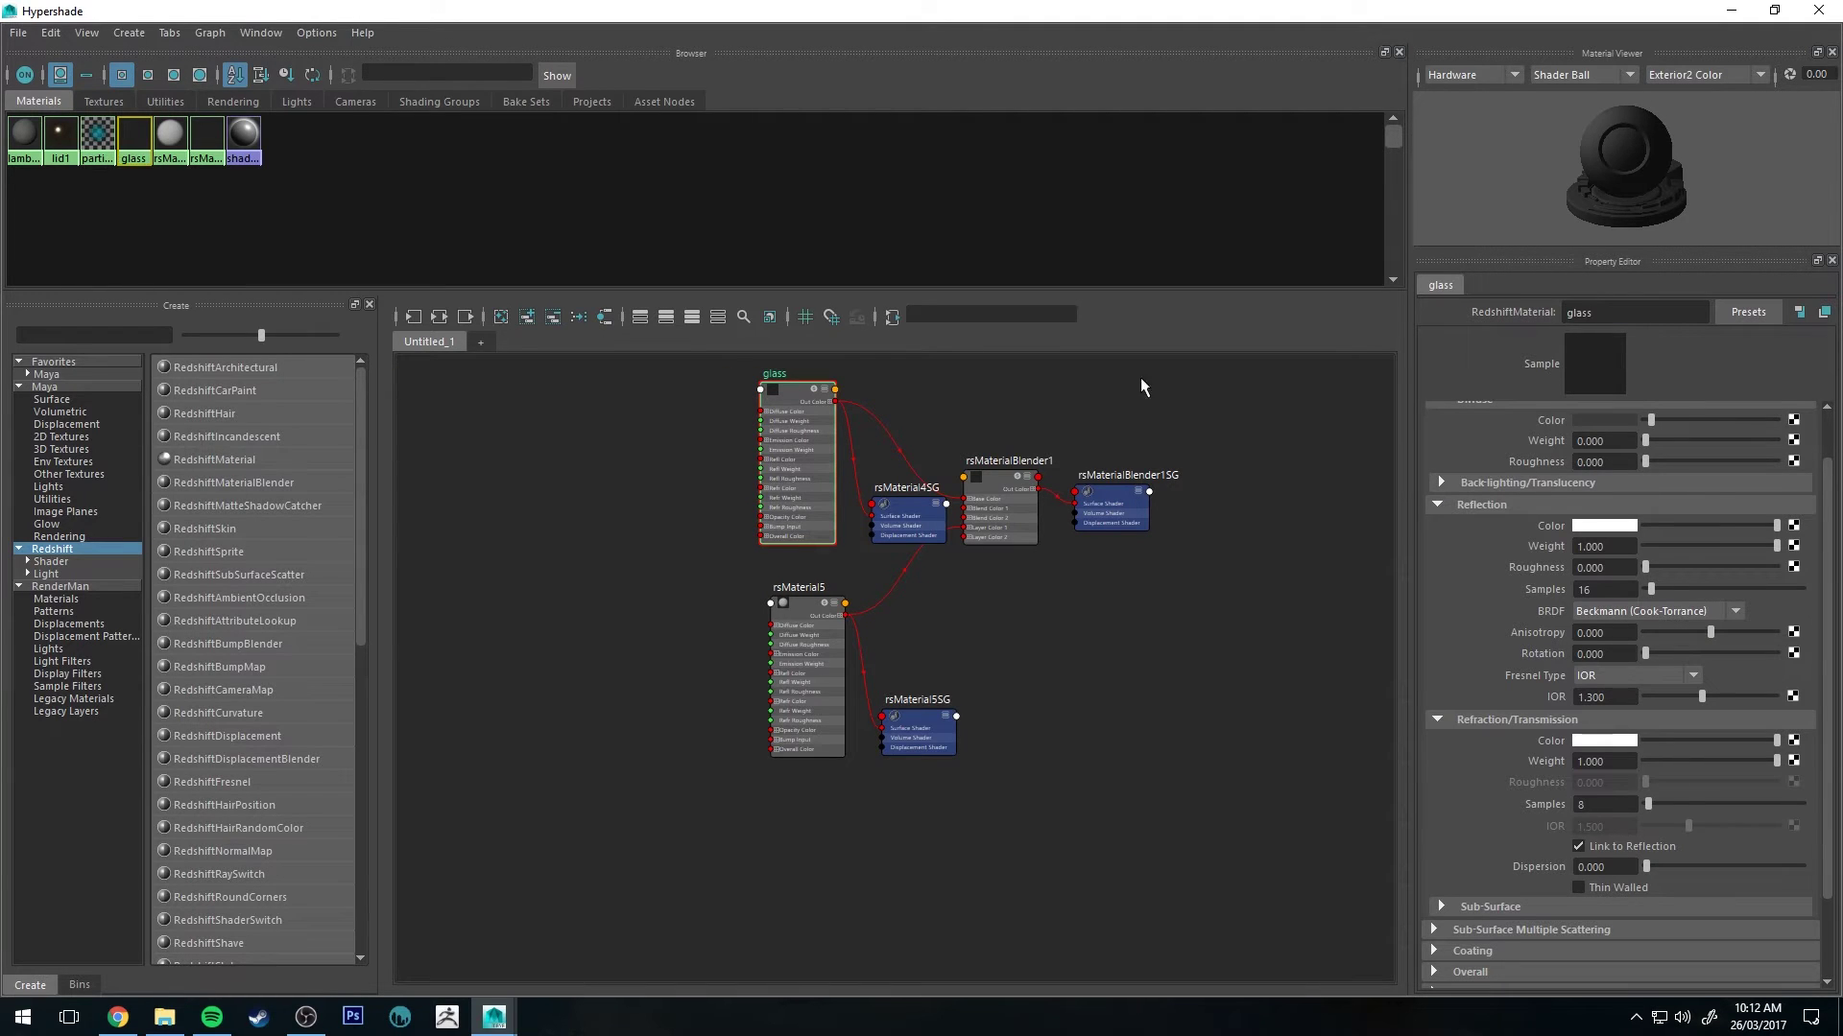
click(811, 611)
double_click(1647, 313)
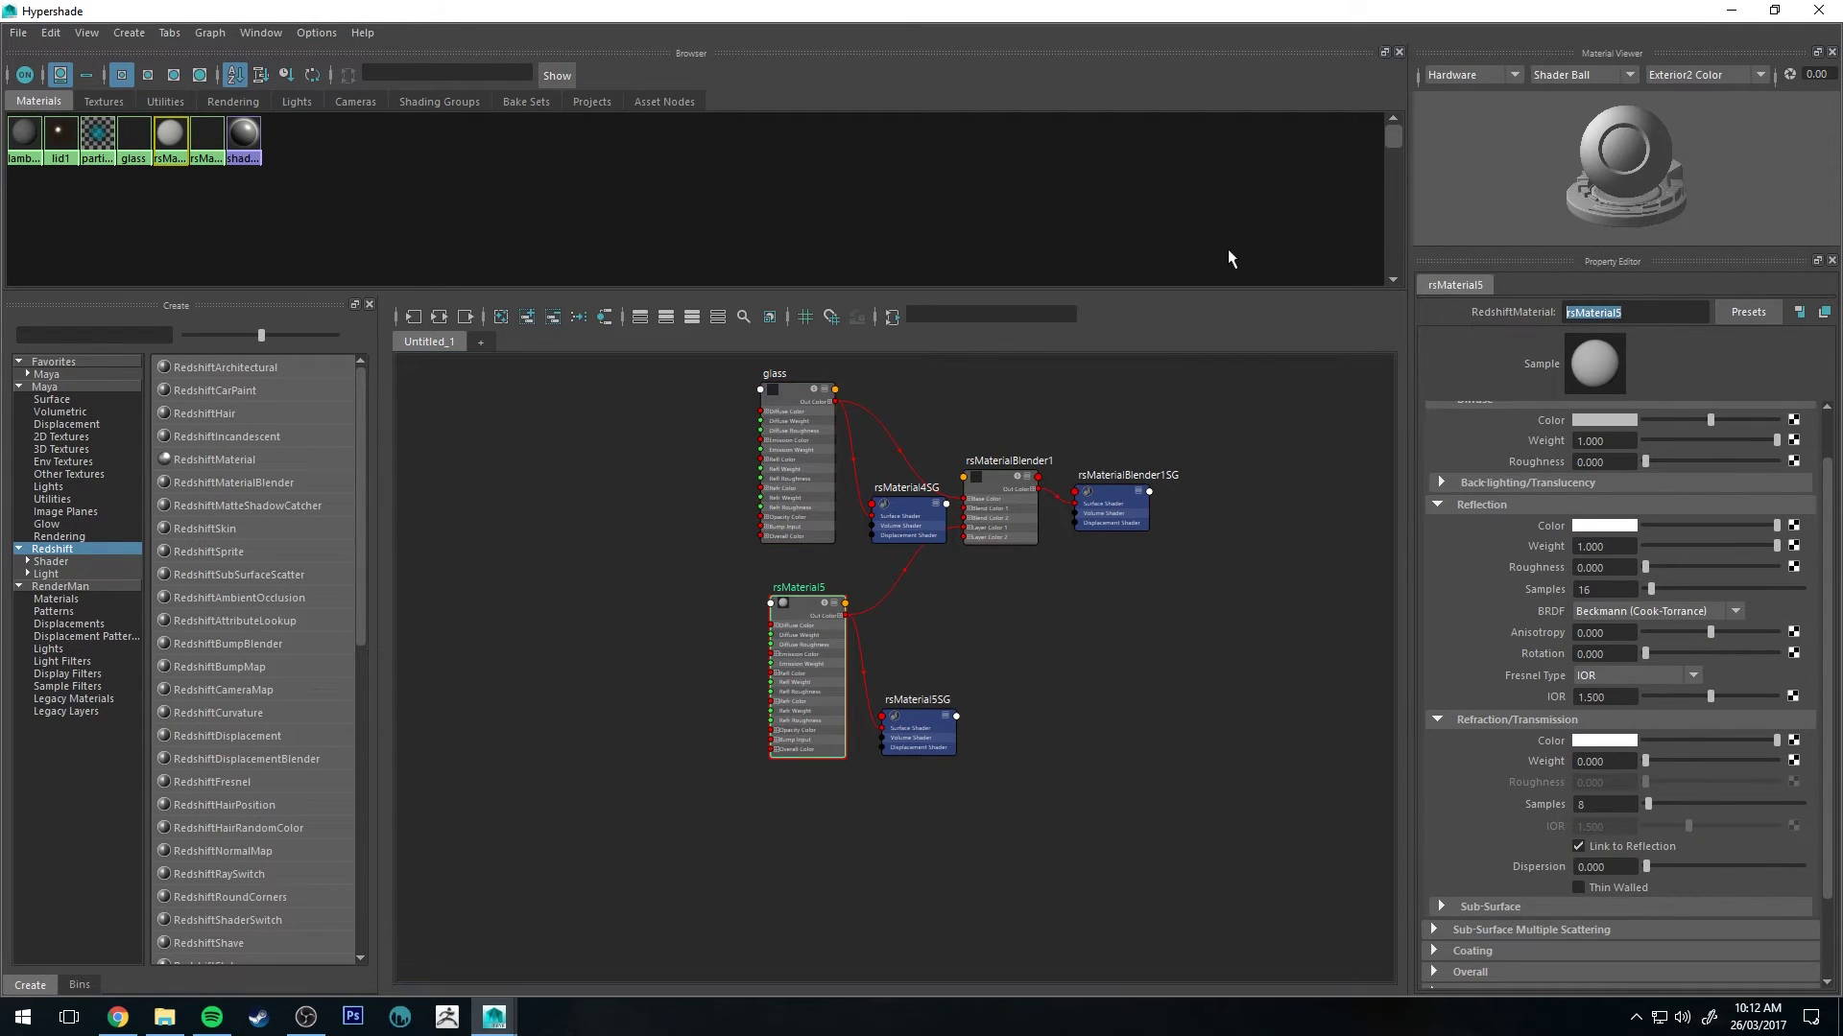
text(label)
key(Return)
alt+middle_drag(1000, 594, 1009, 611)
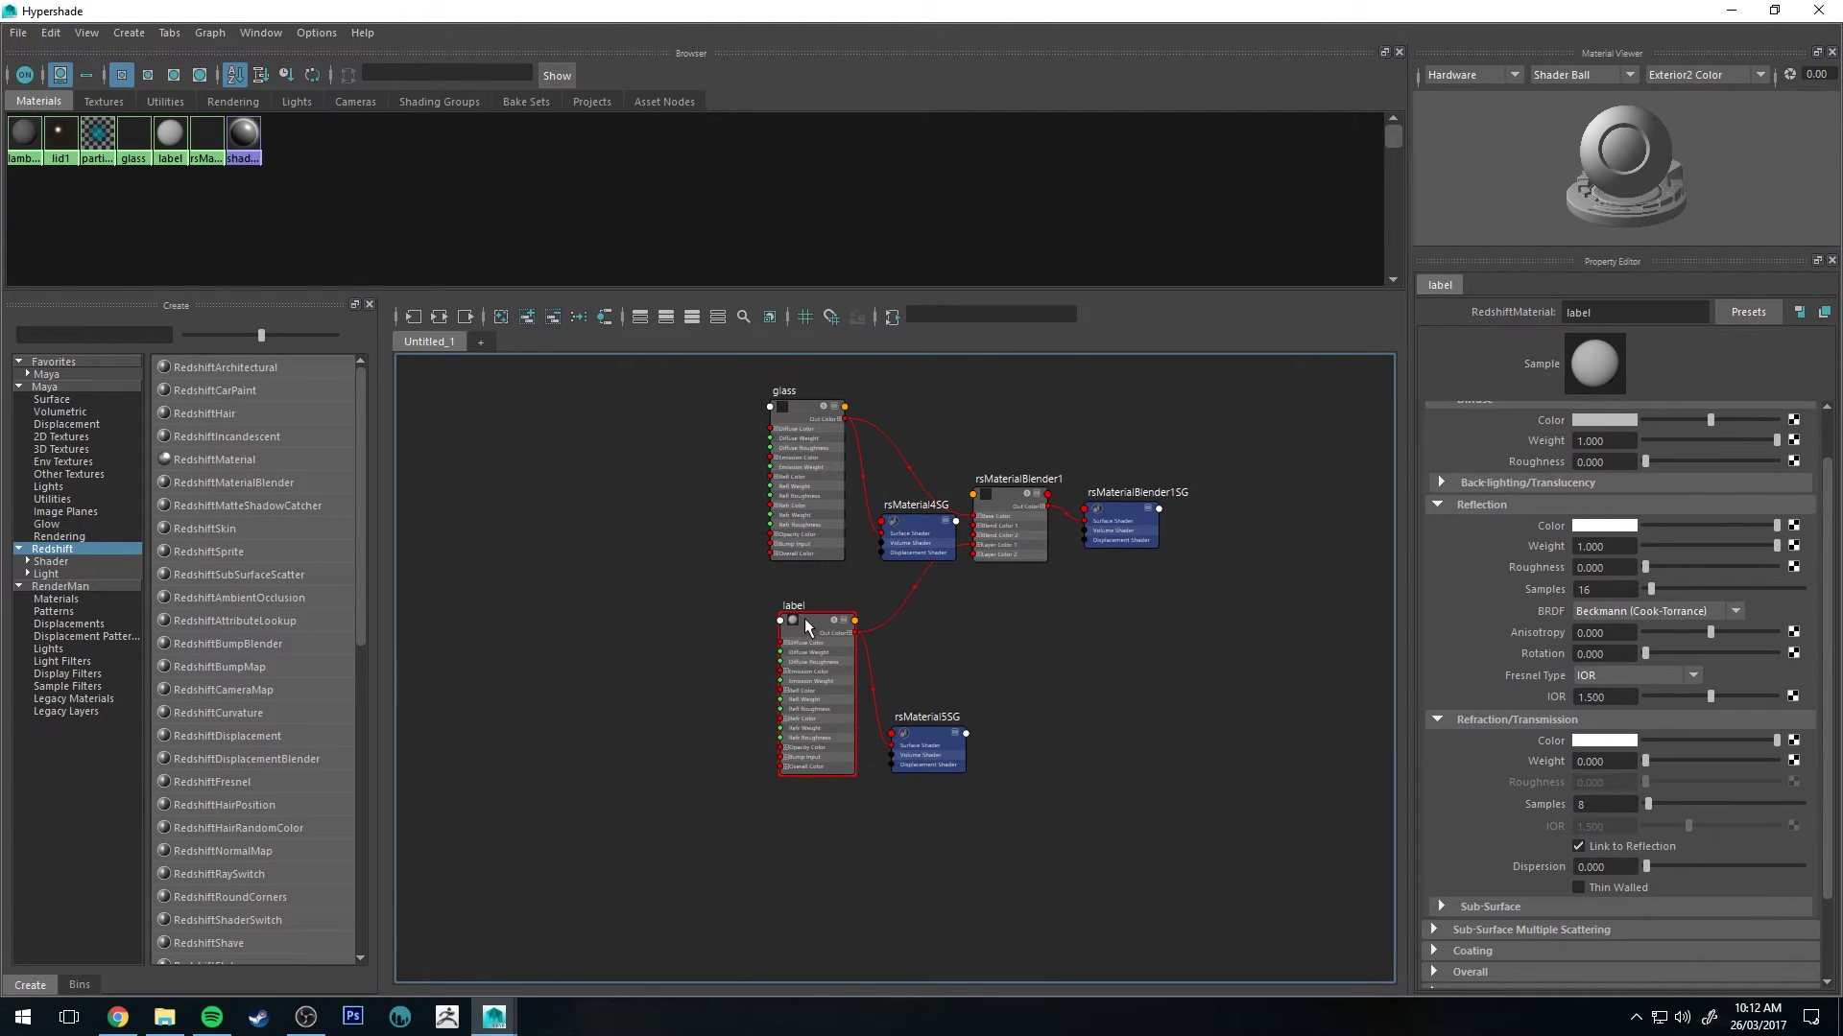
key(alt+Tab)
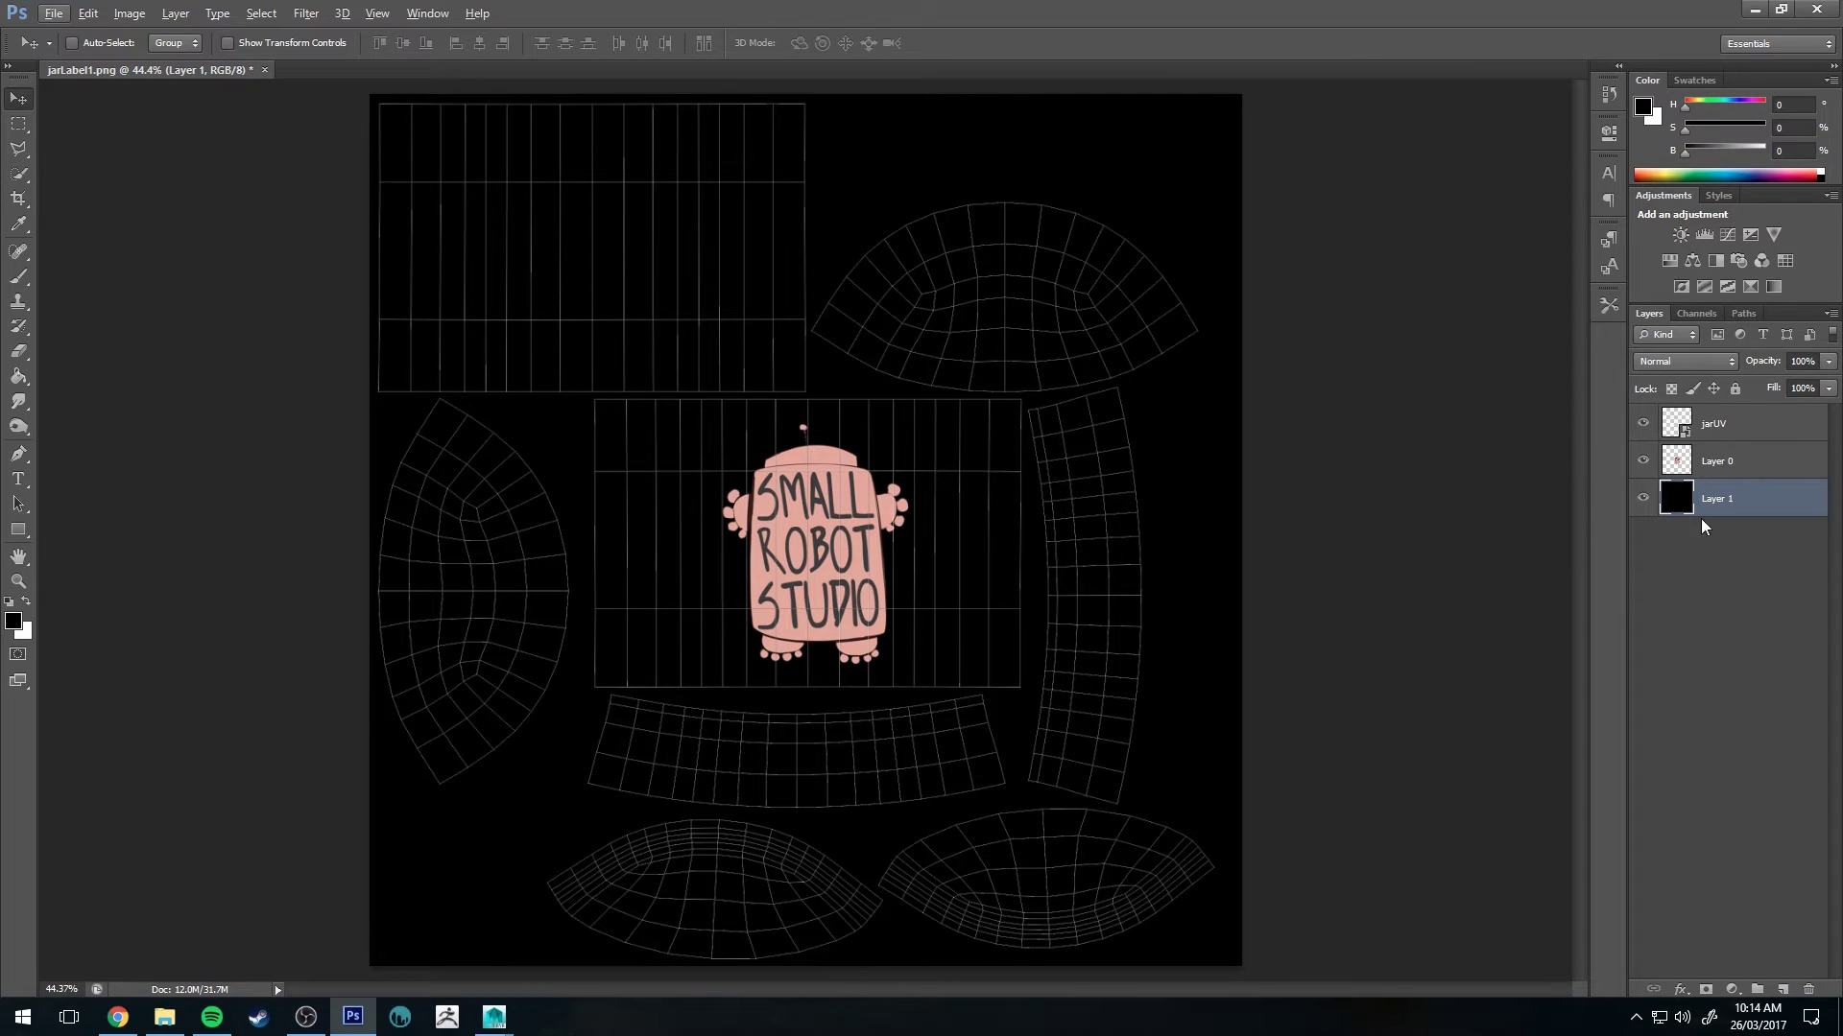
Hide Layer 1 and jarUV, then save the label artwork as a transparent PNG
click(1643, 497)
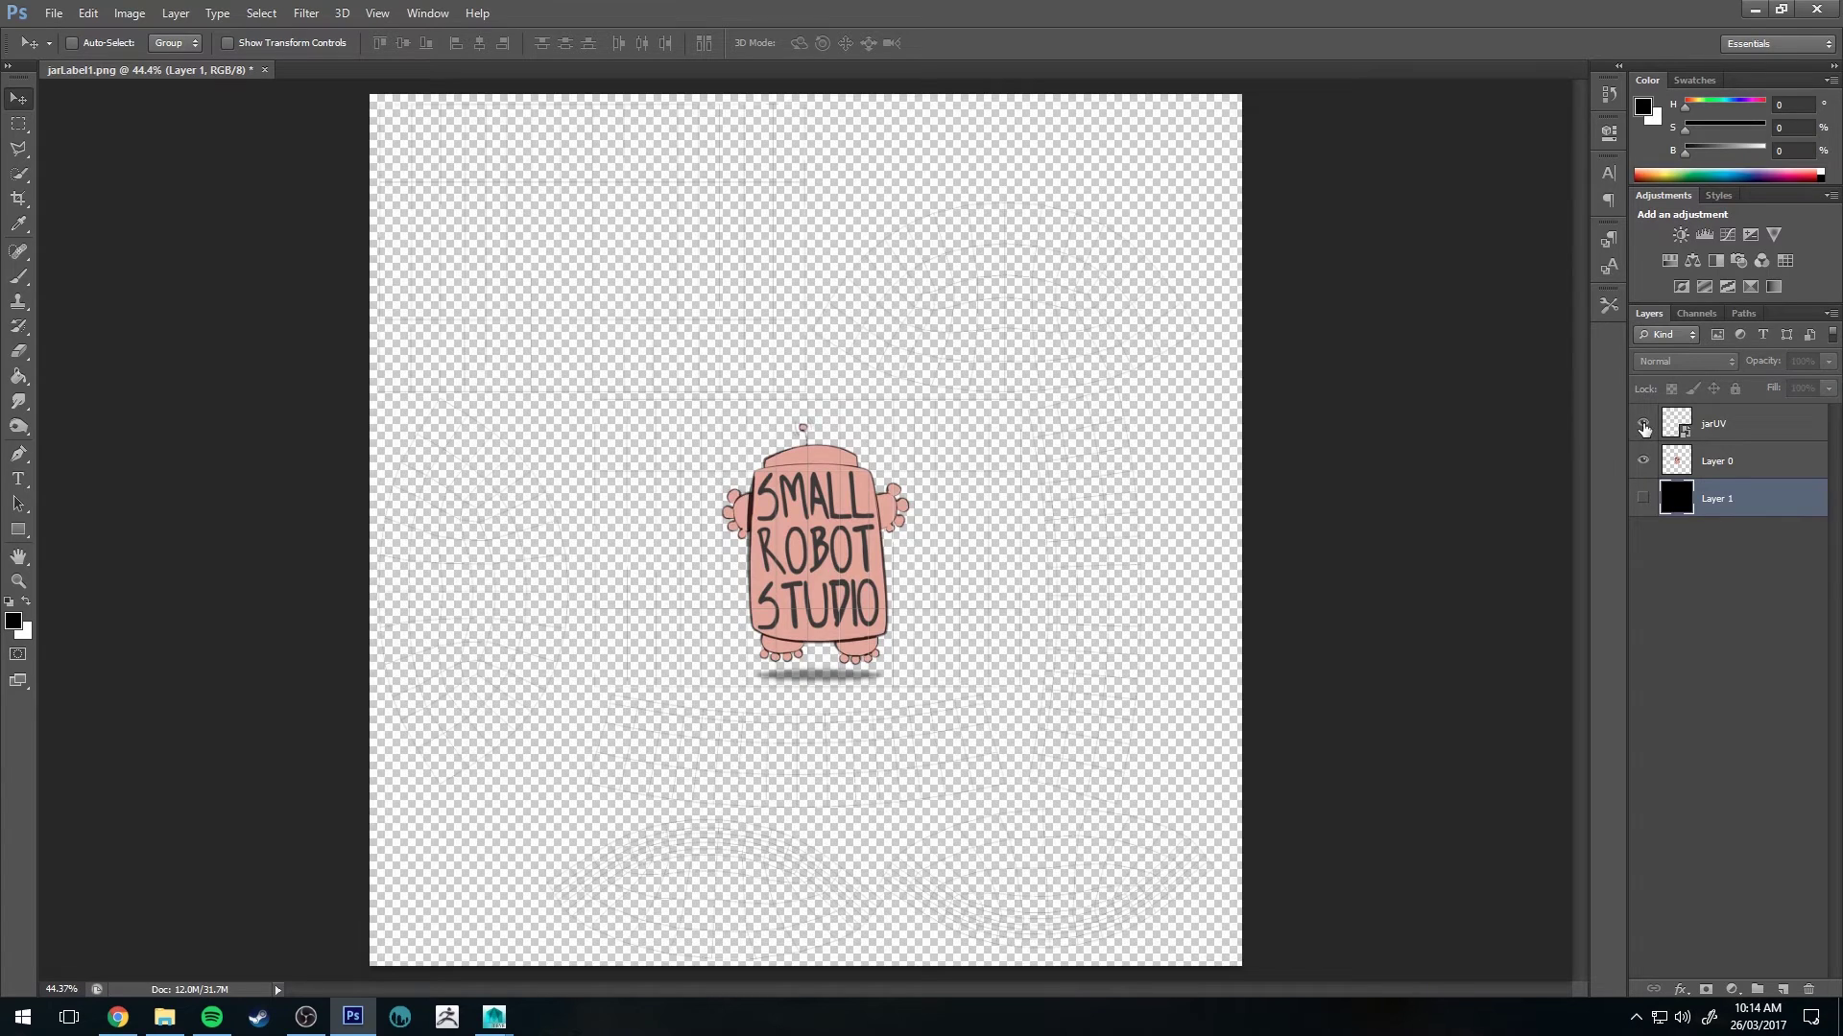
click(1643, 424)
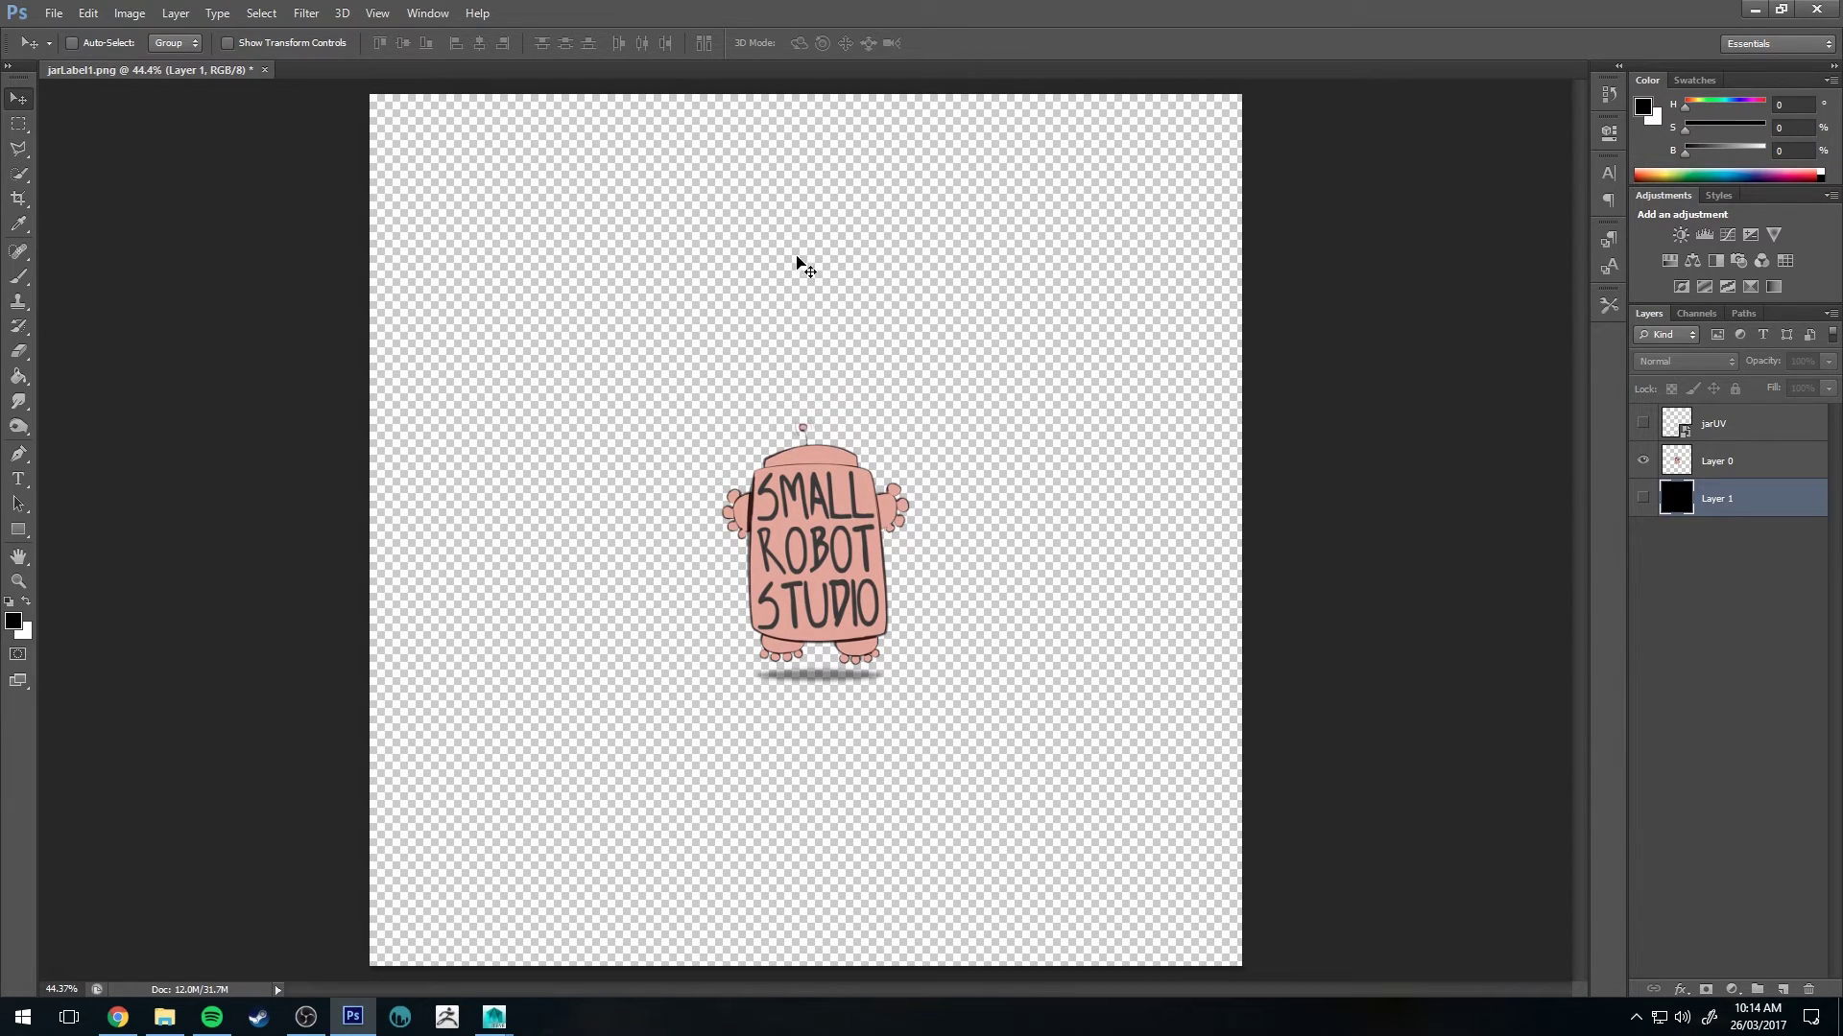
click(53, 13)
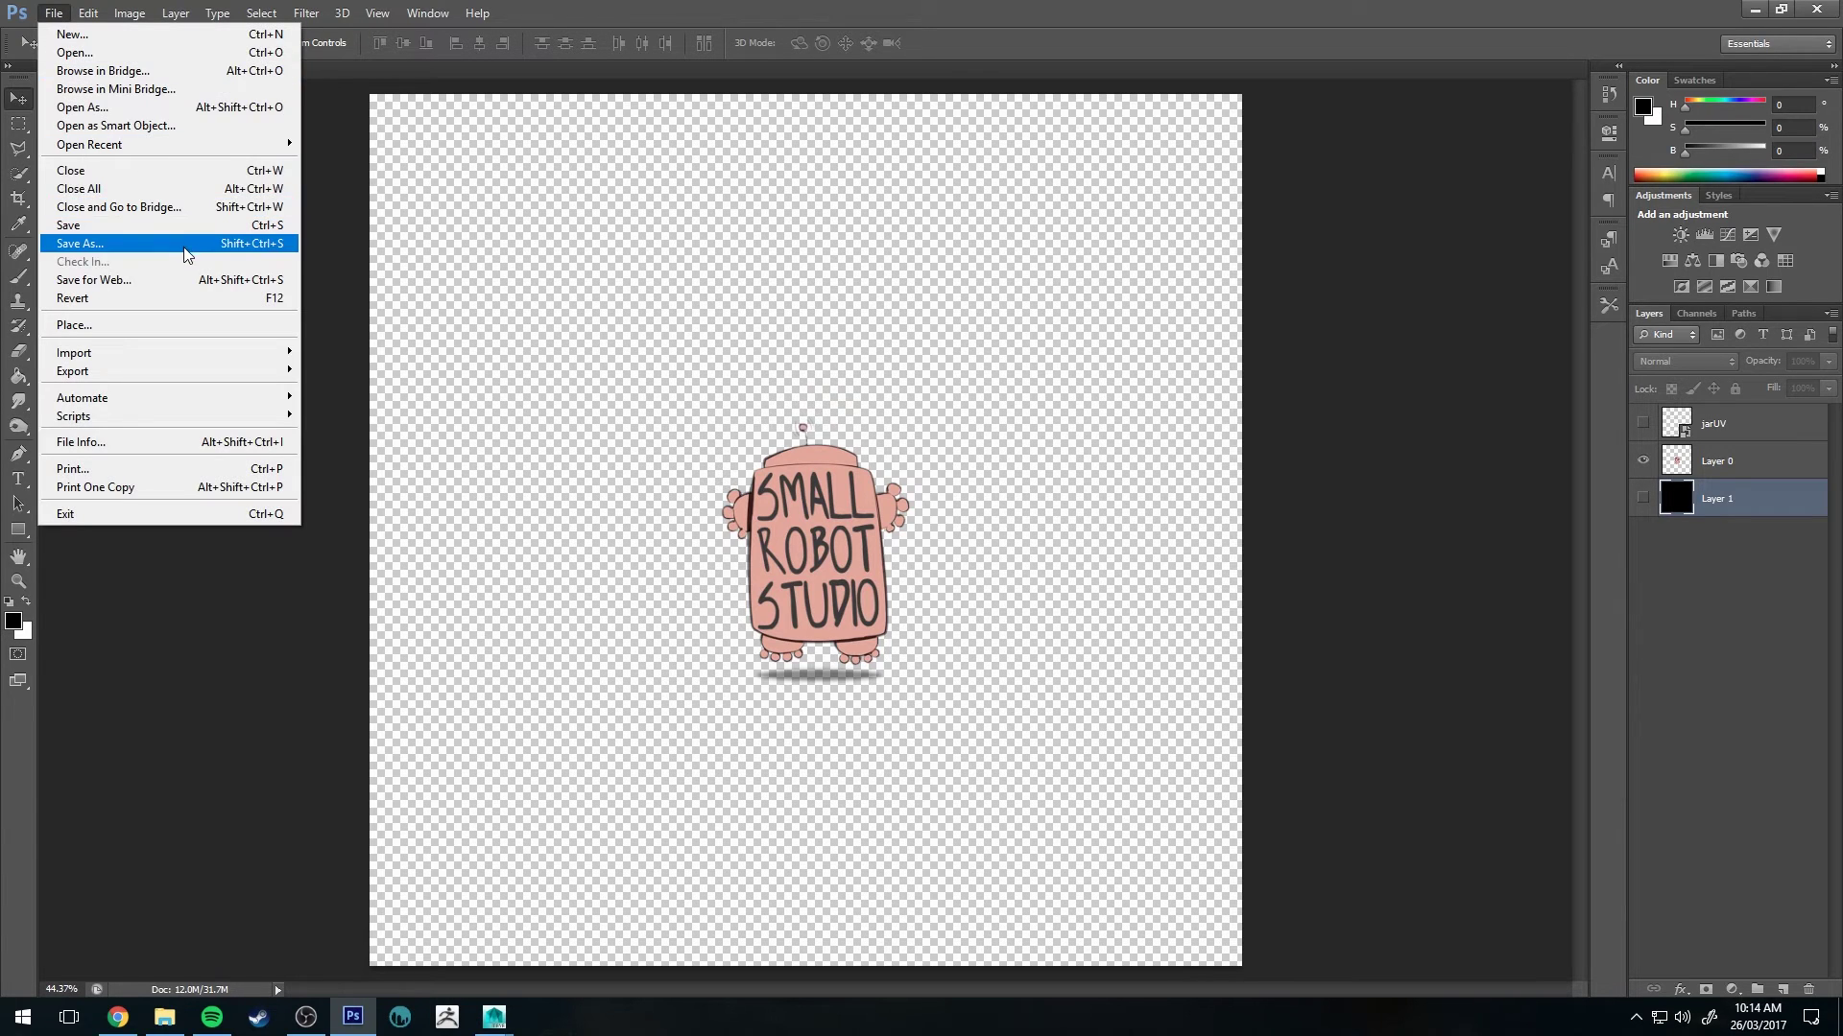
click(79, 242)
click(1018, 557)
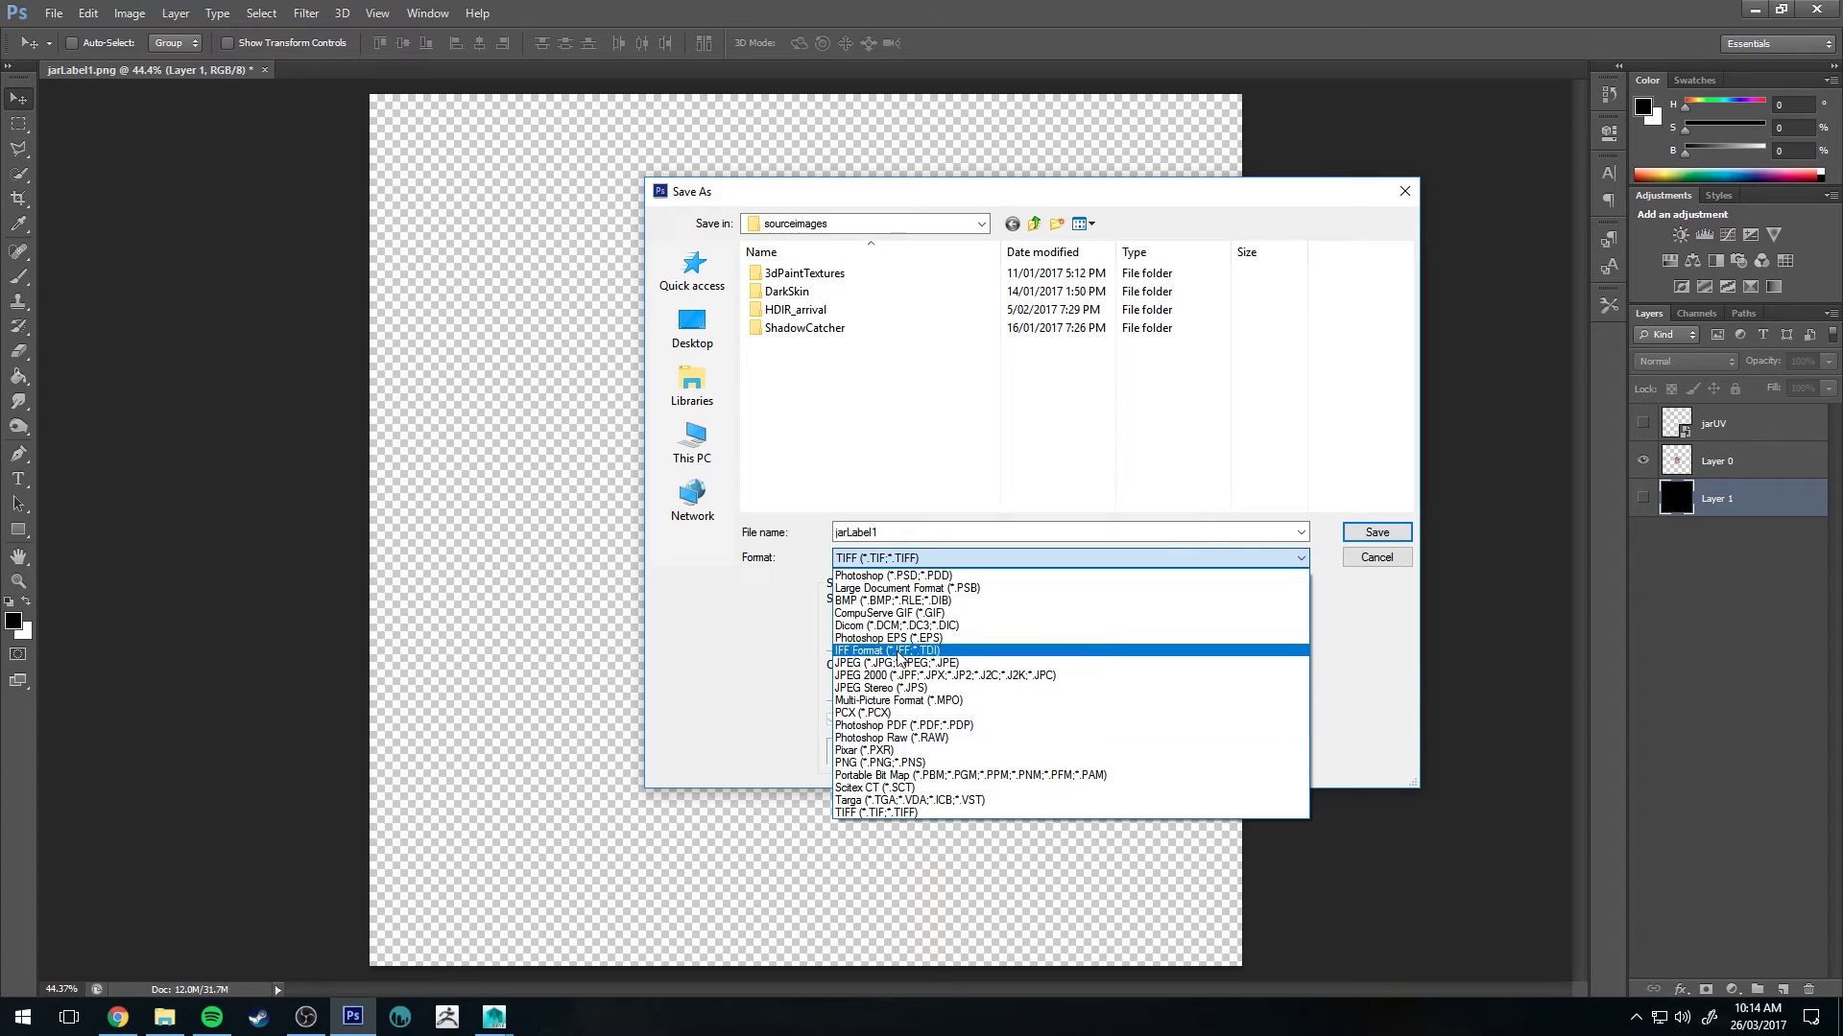
click(887, 762)
click(1378, 531)
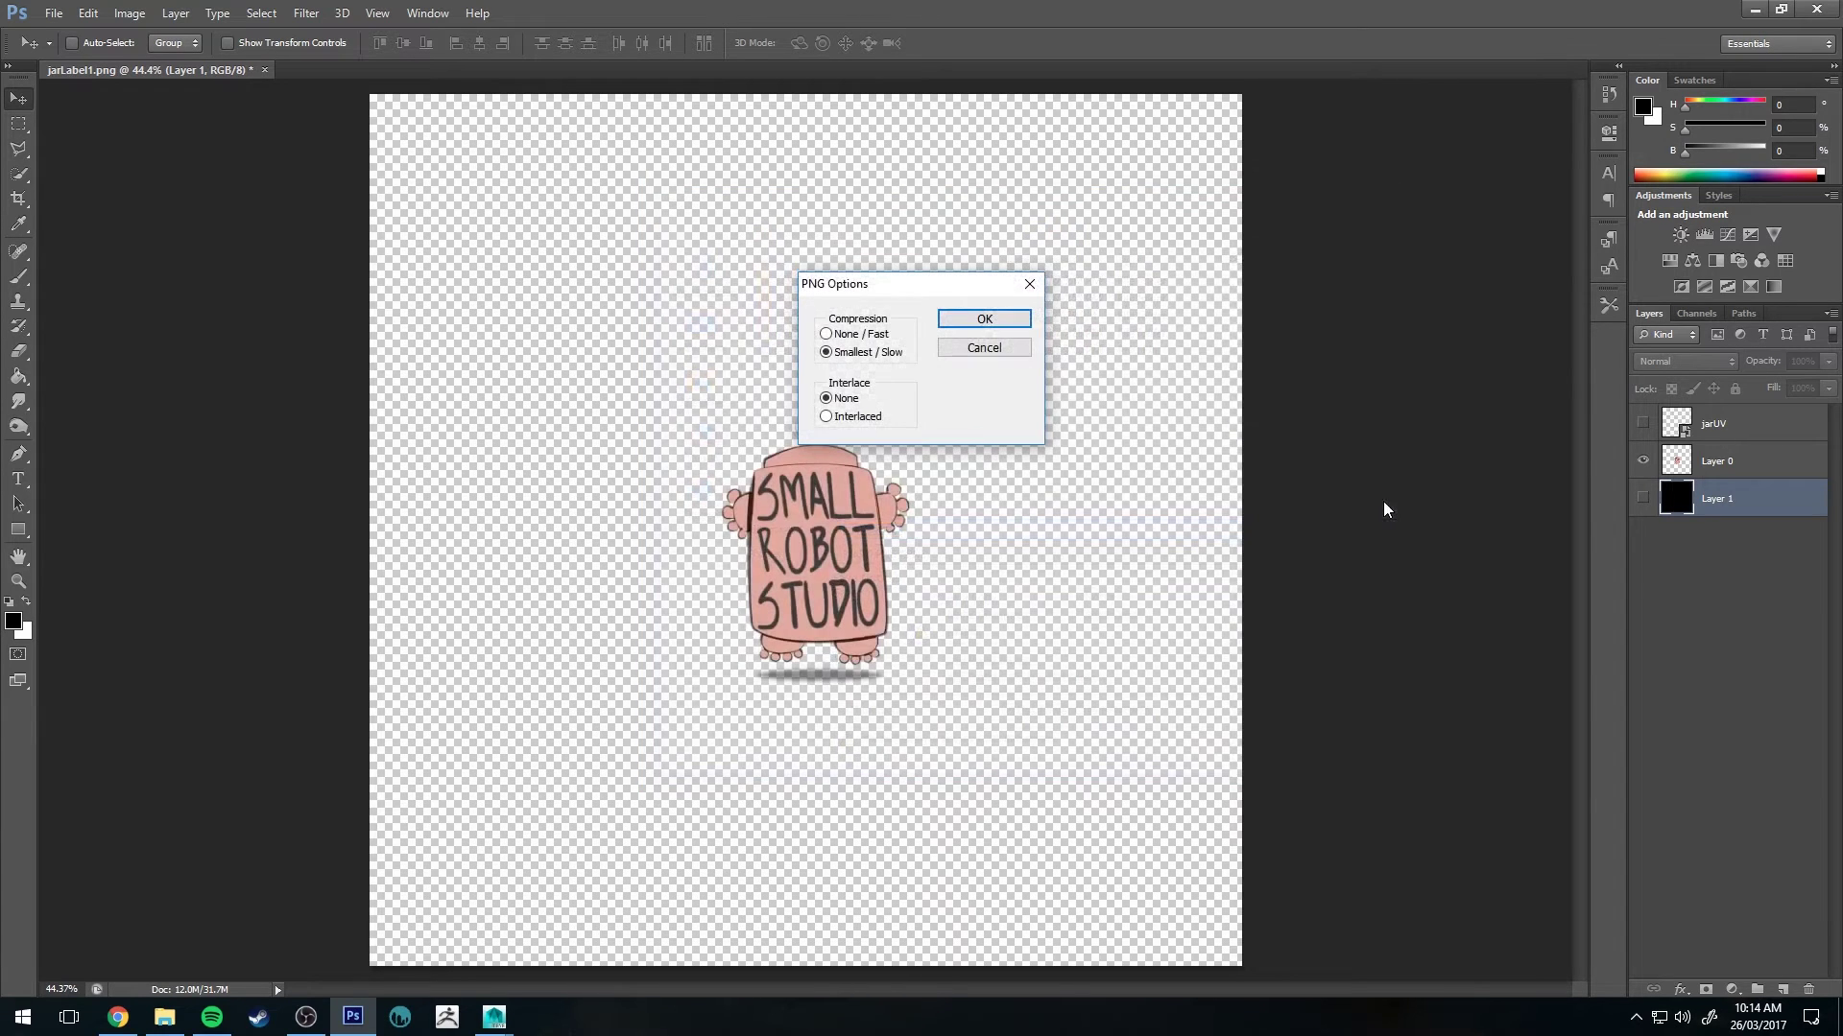
click(1008, 318)
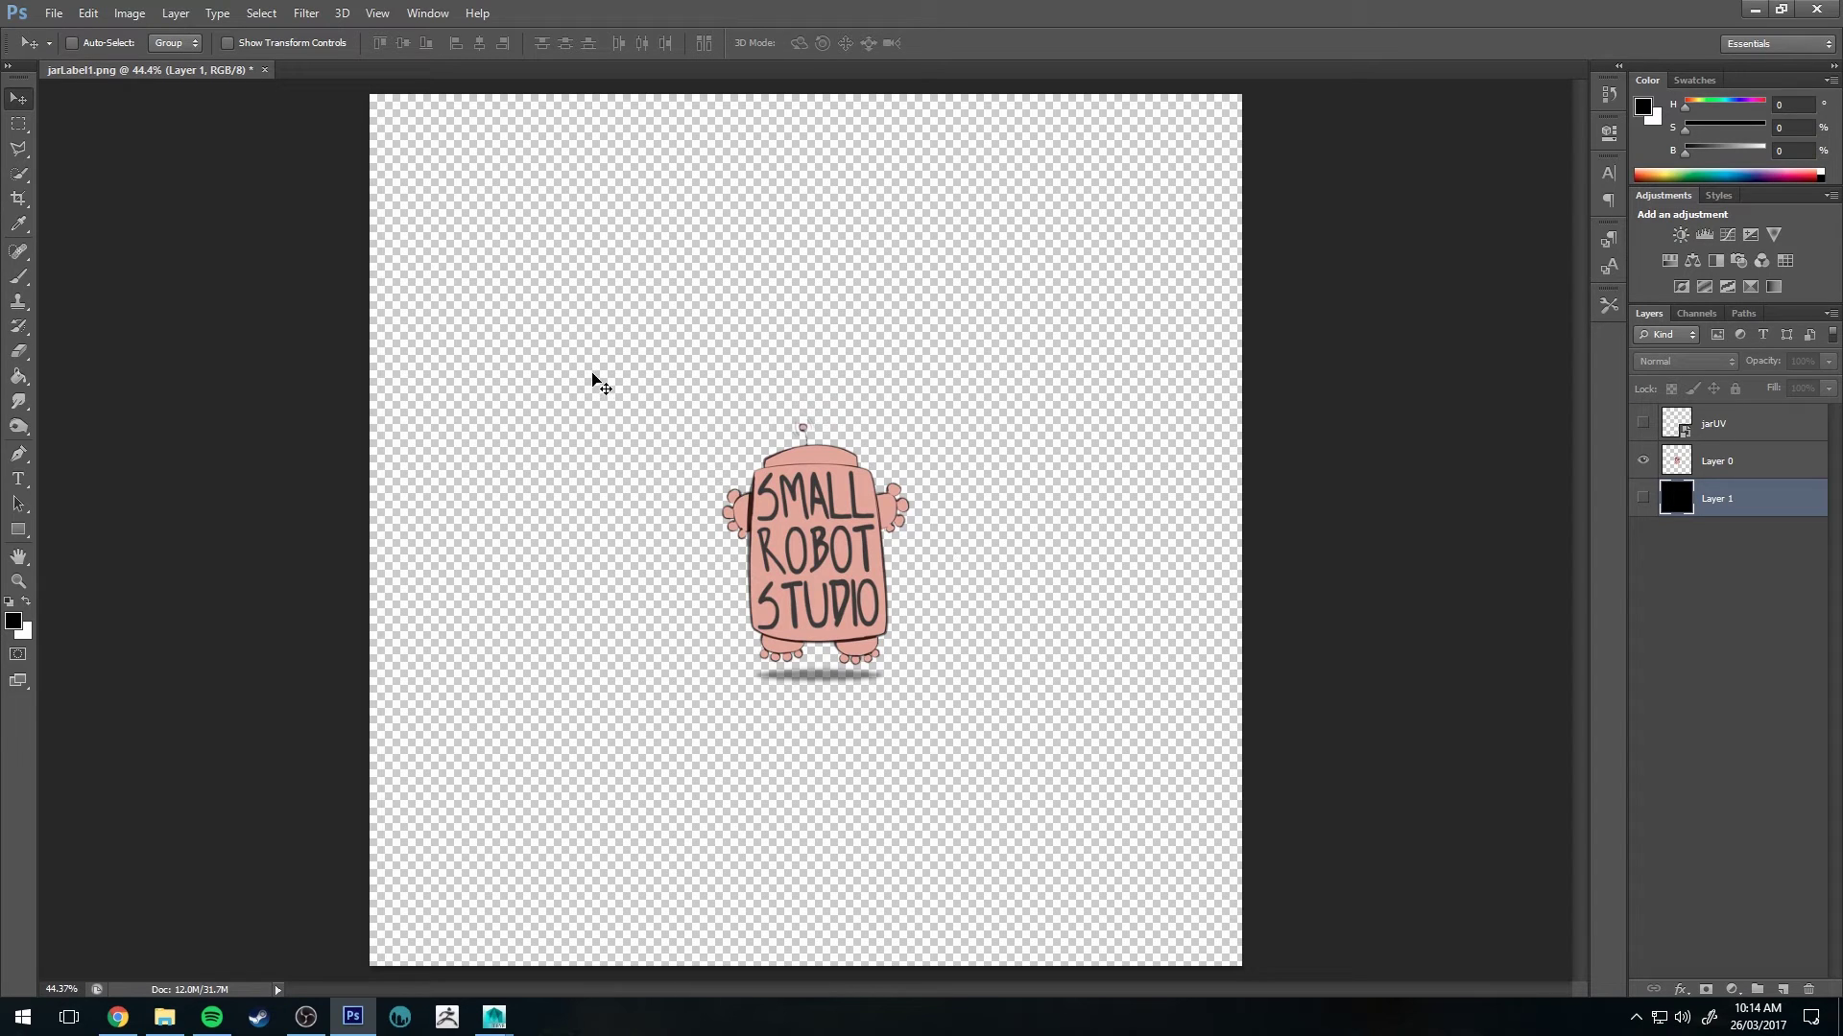
click(1754, 8)
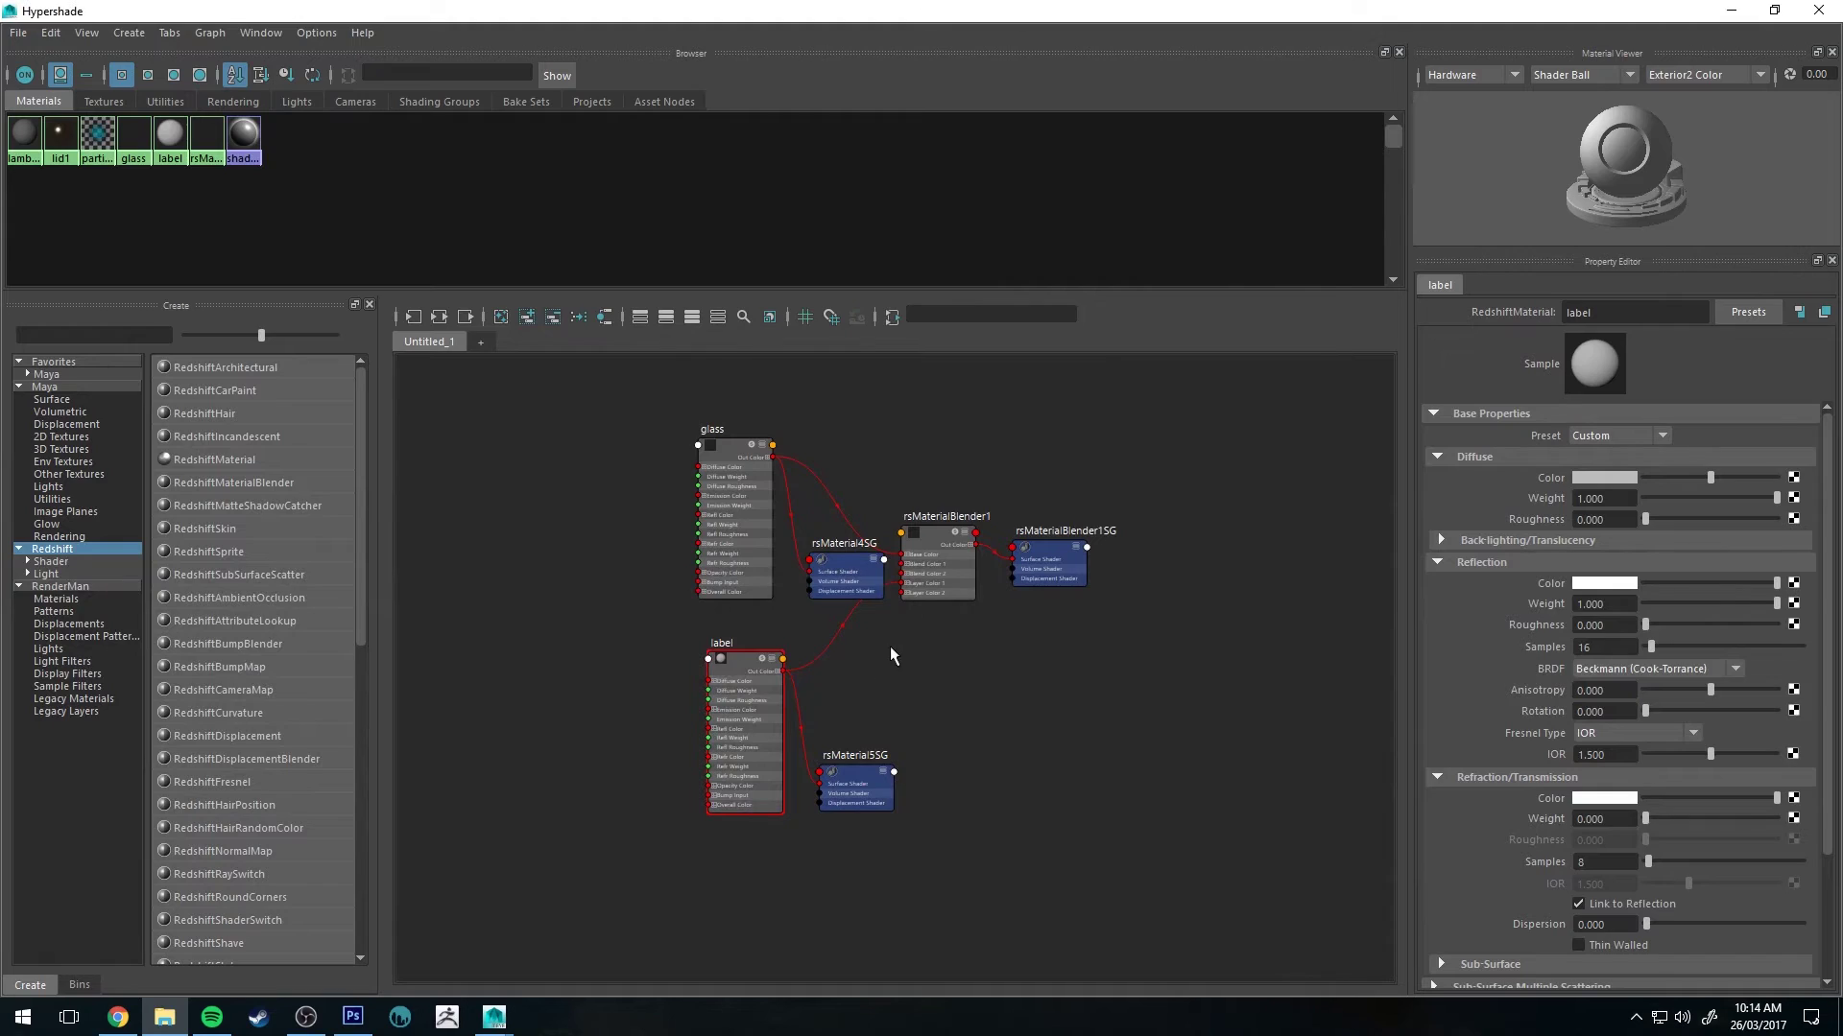
Connect a File texture to the label material's diffuse colour, loading the jar label PNG from sourceimages
click(726, 608)
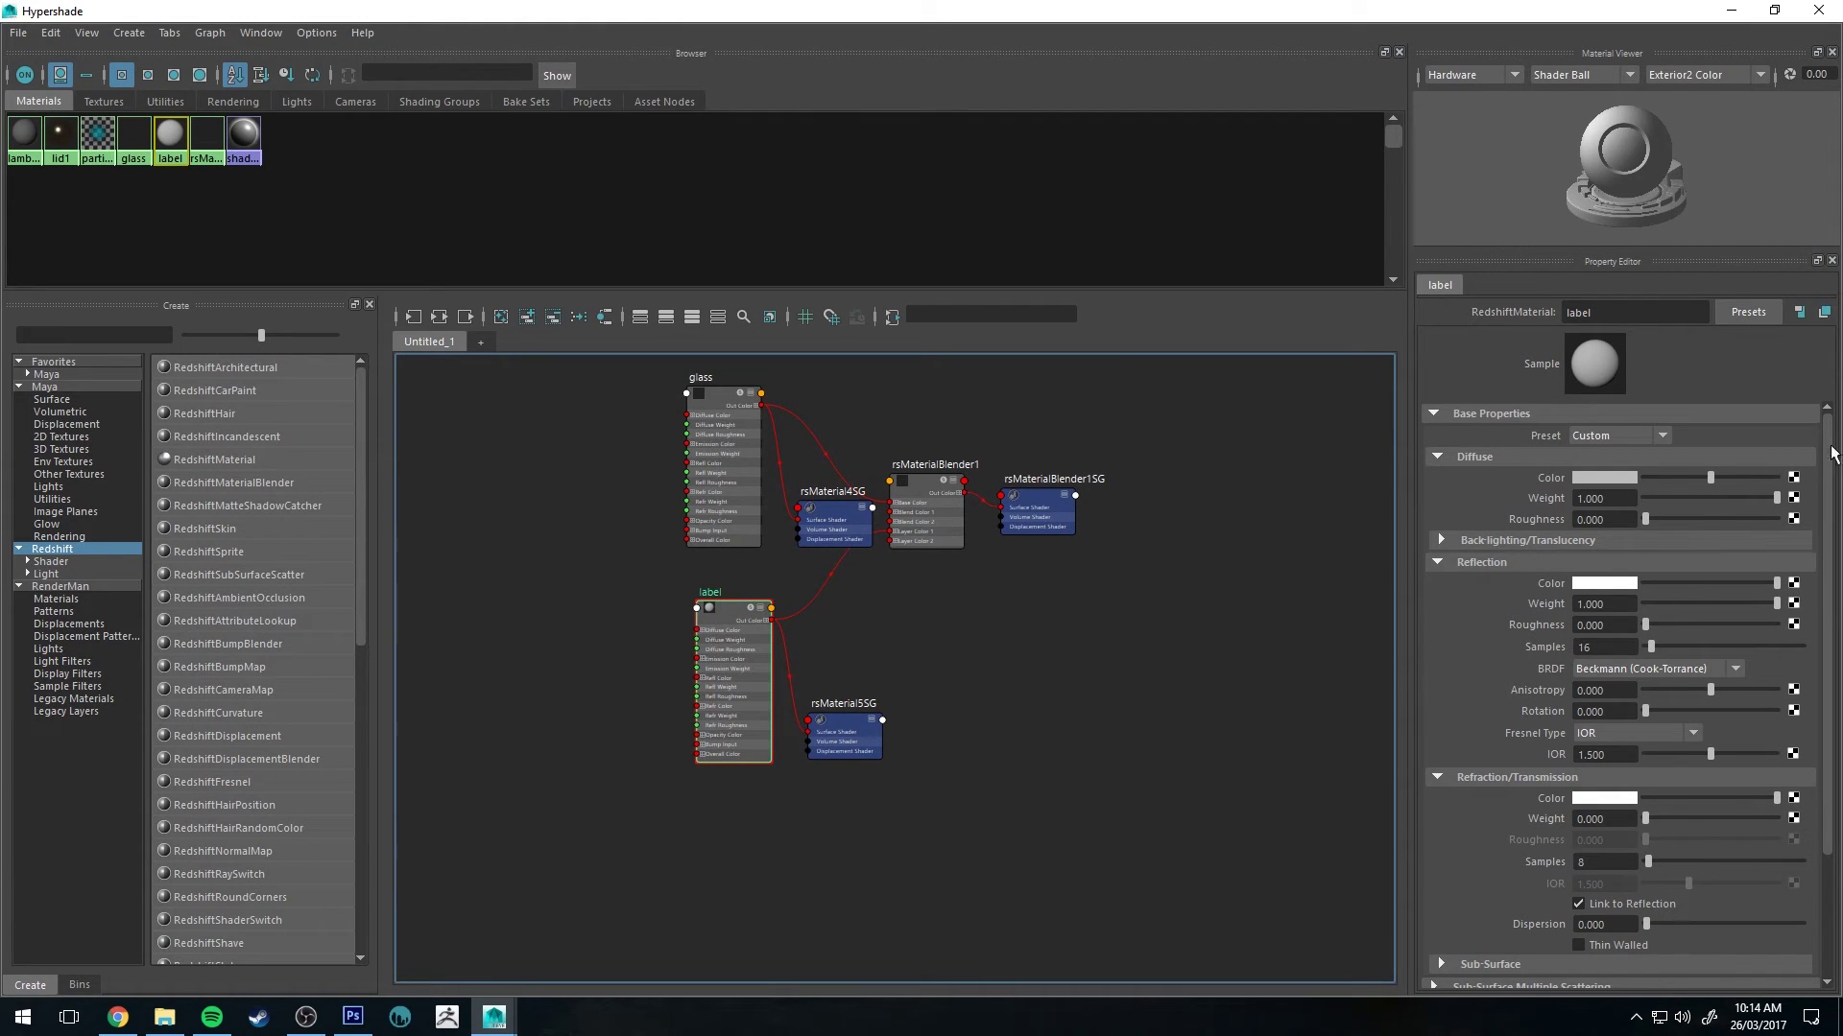
click(1793, 477)
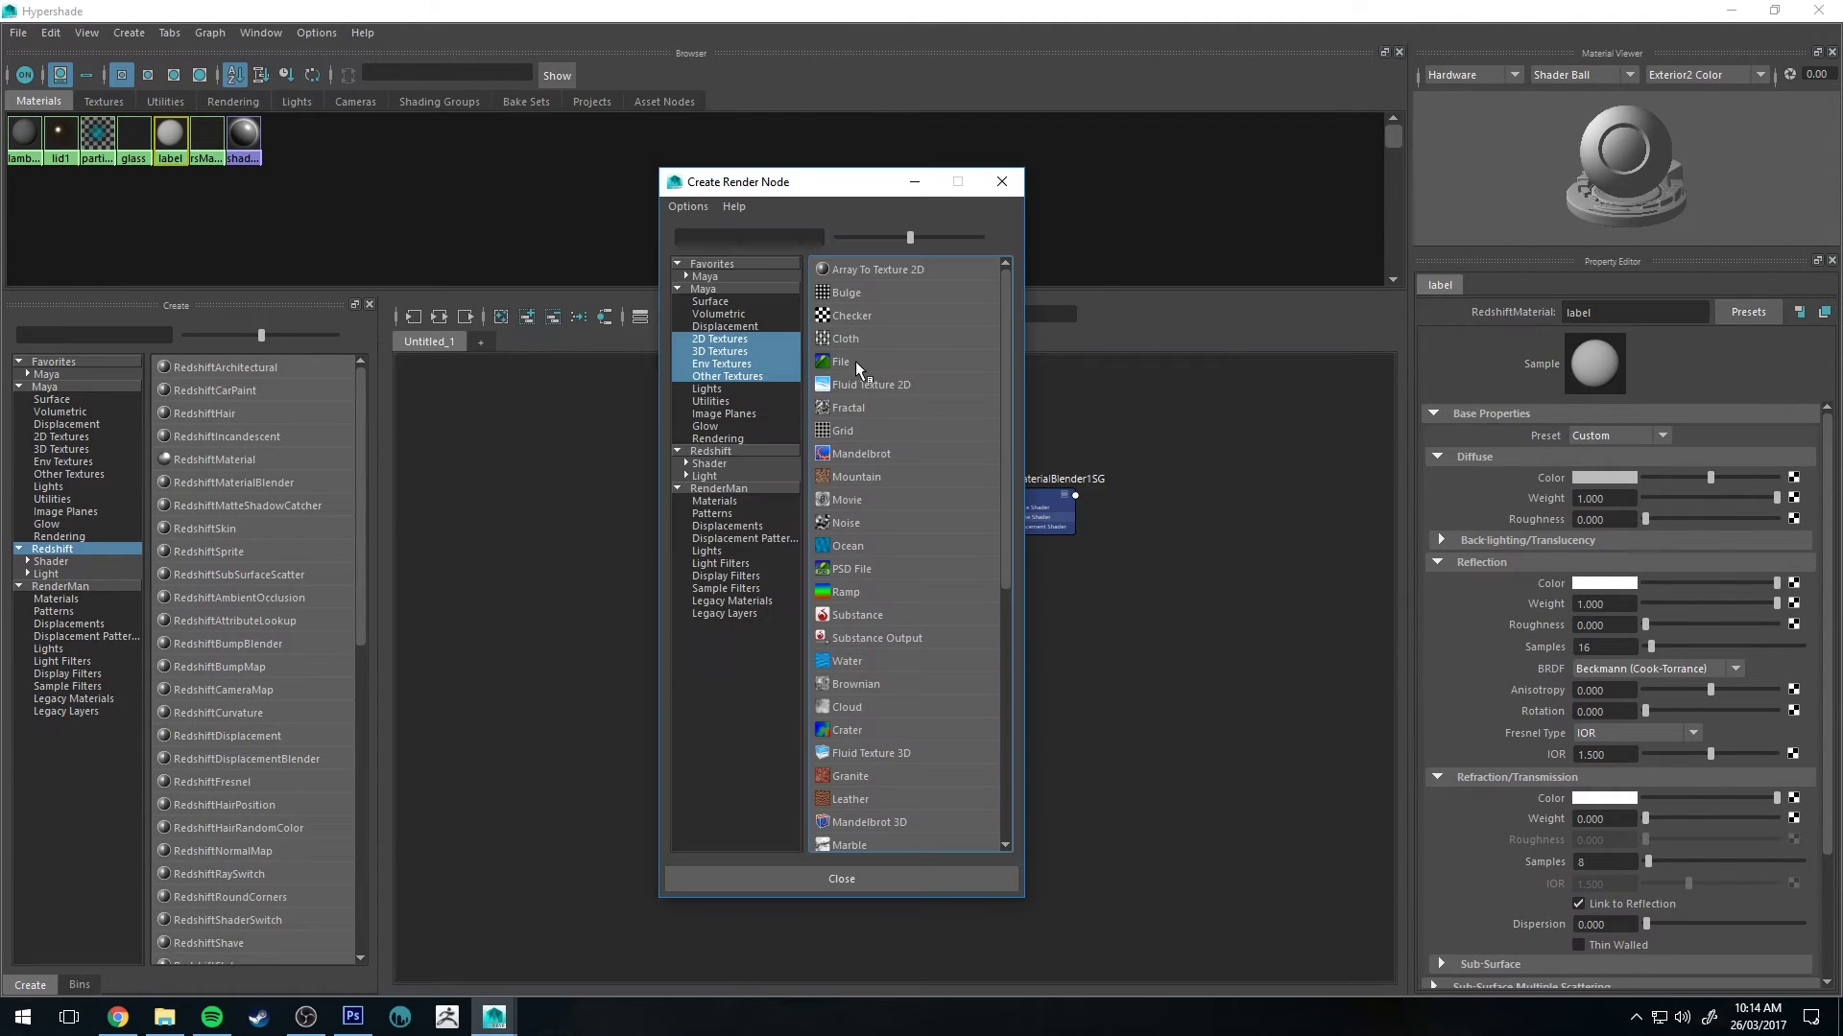
click(860, 361)
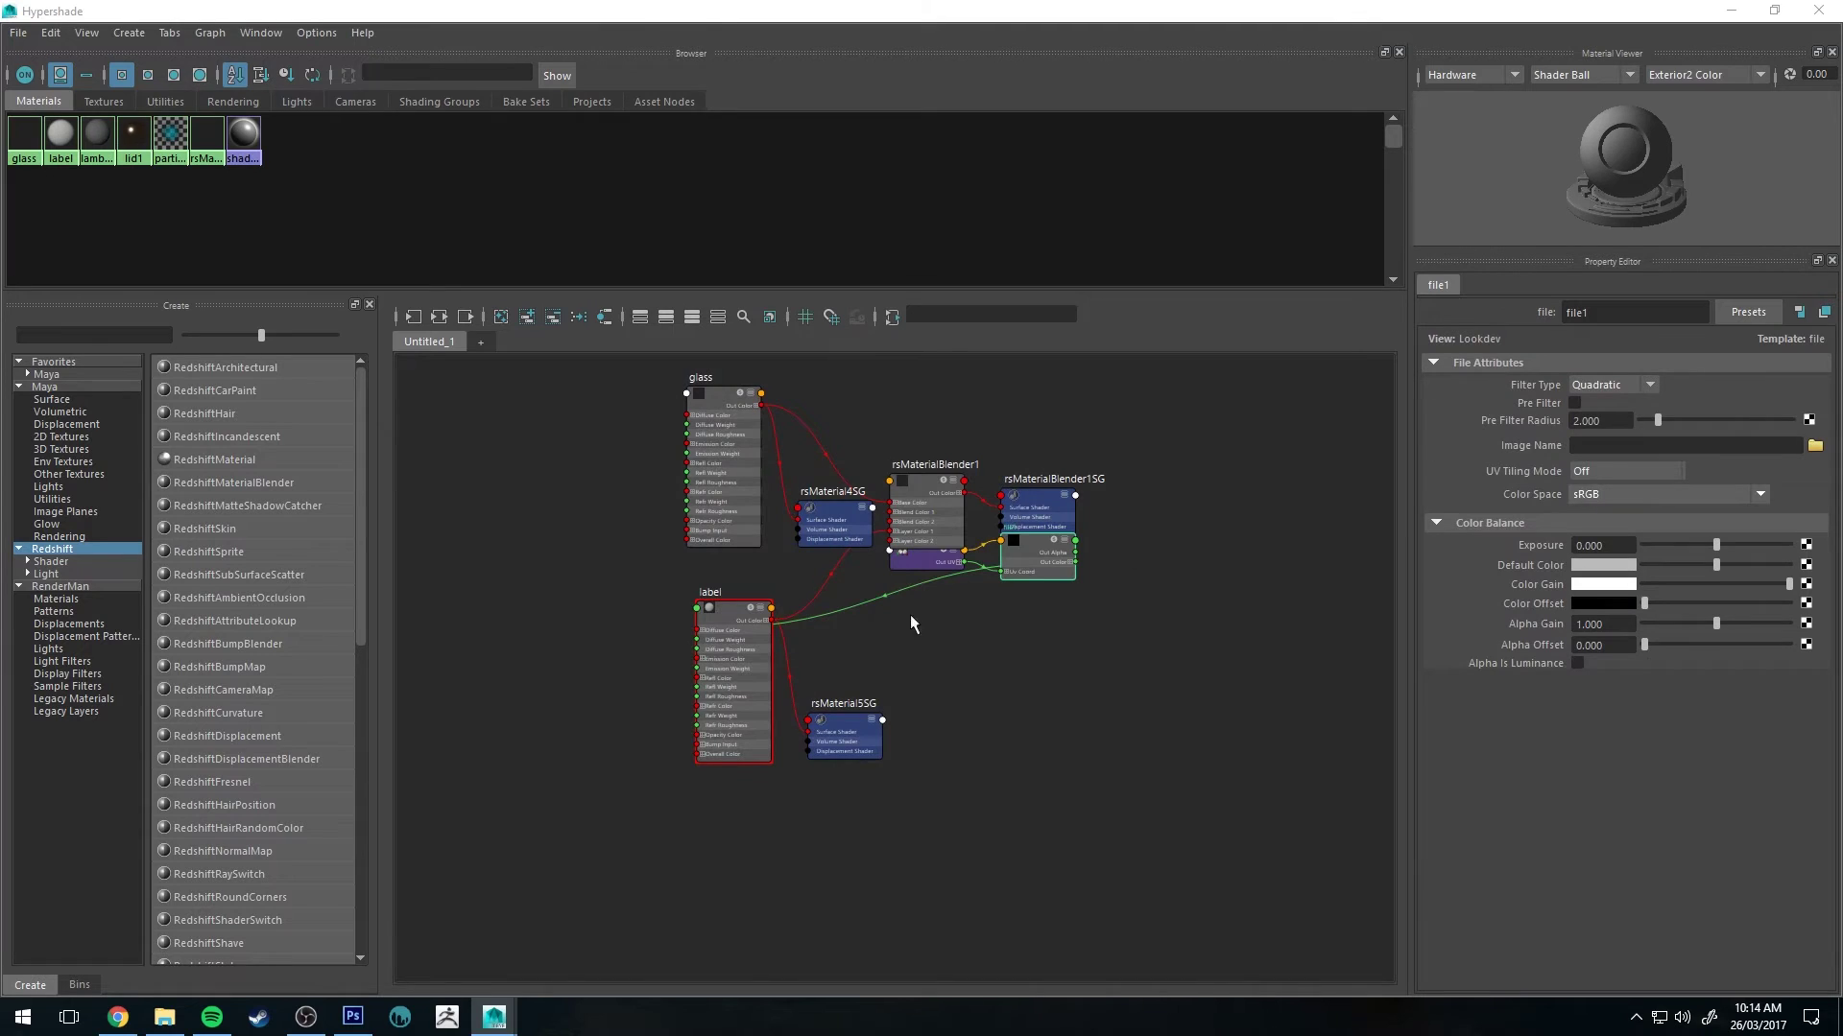
drag(729, 619, 721, 631)
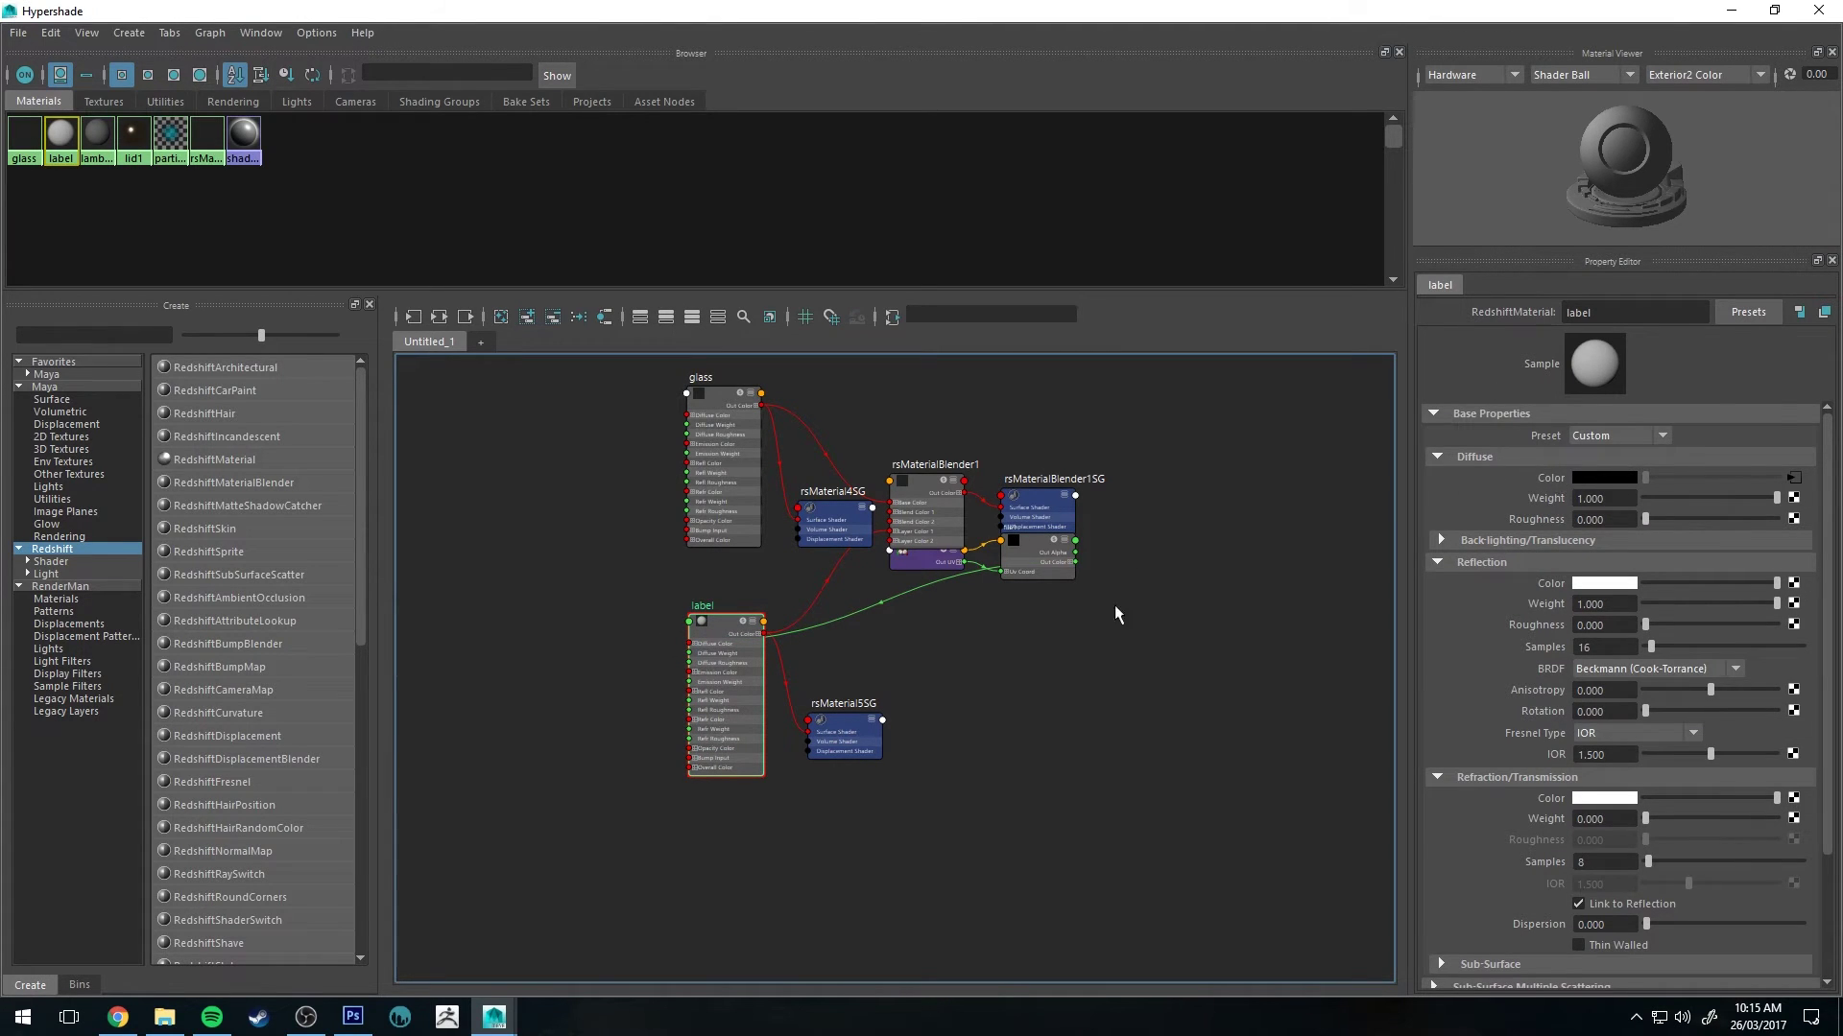
click(1794, 477)
click(1815, 445)
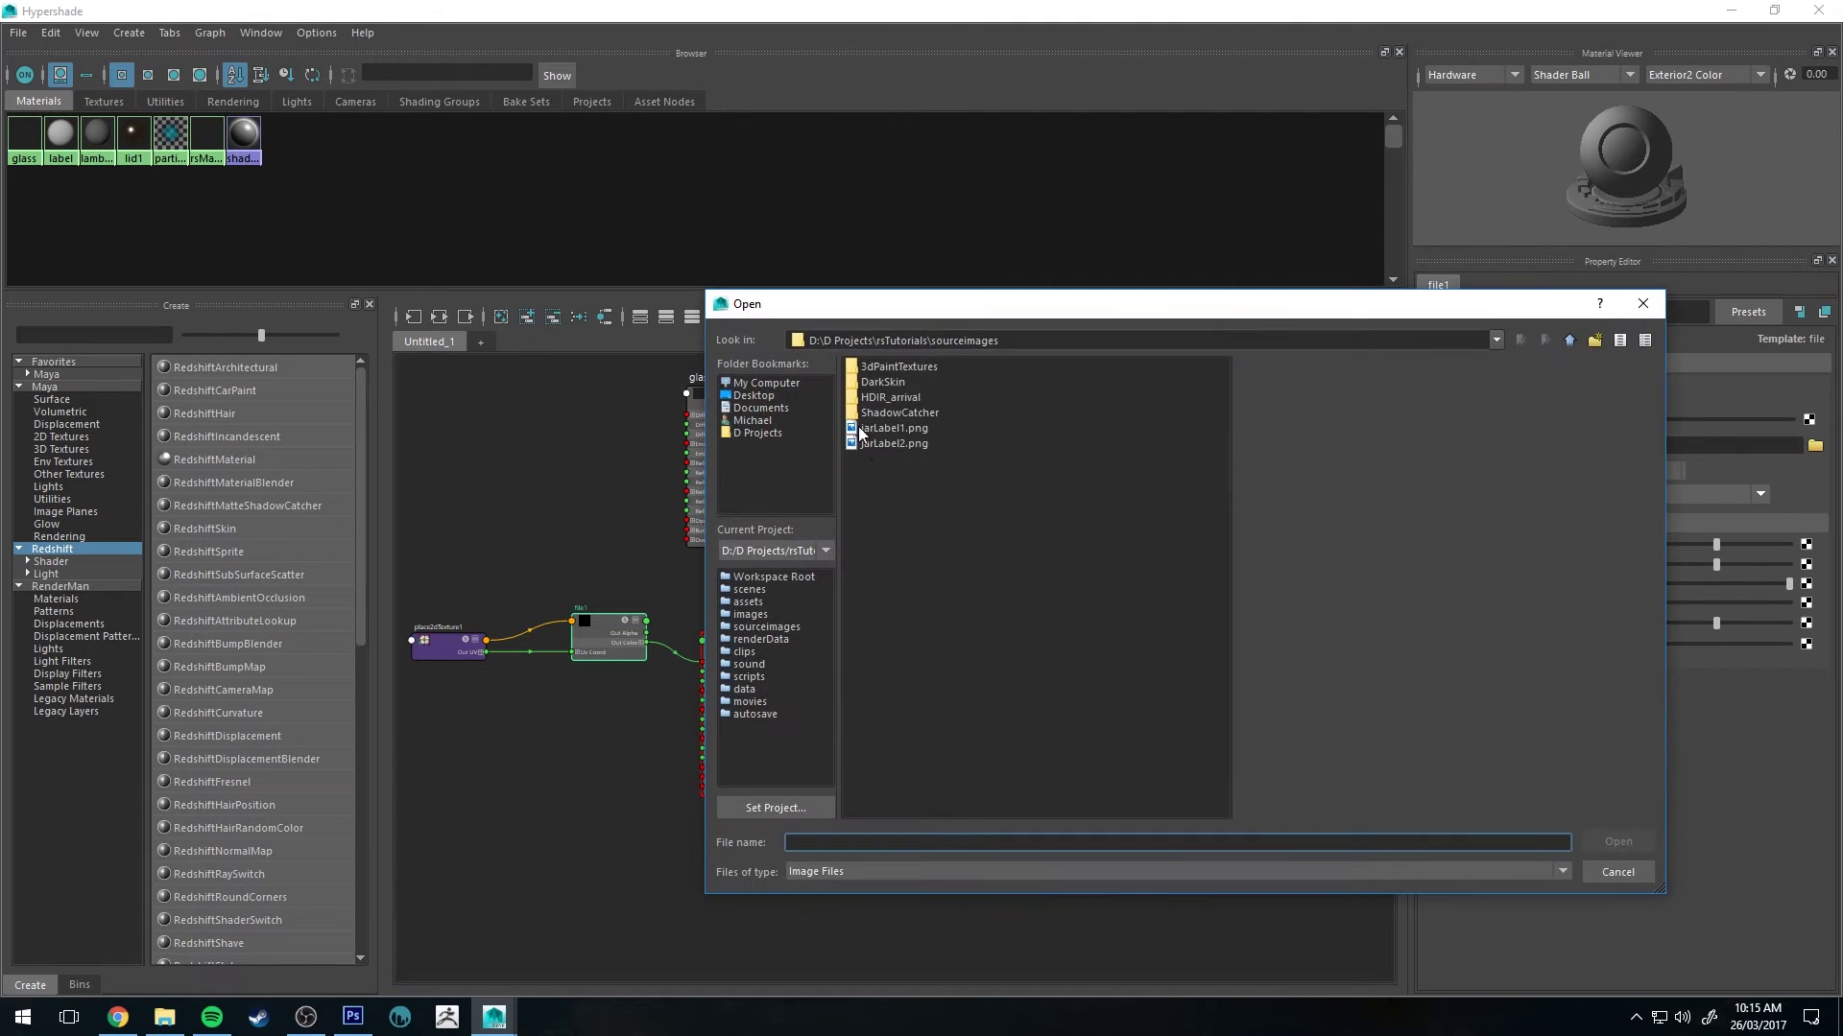
key(Up)
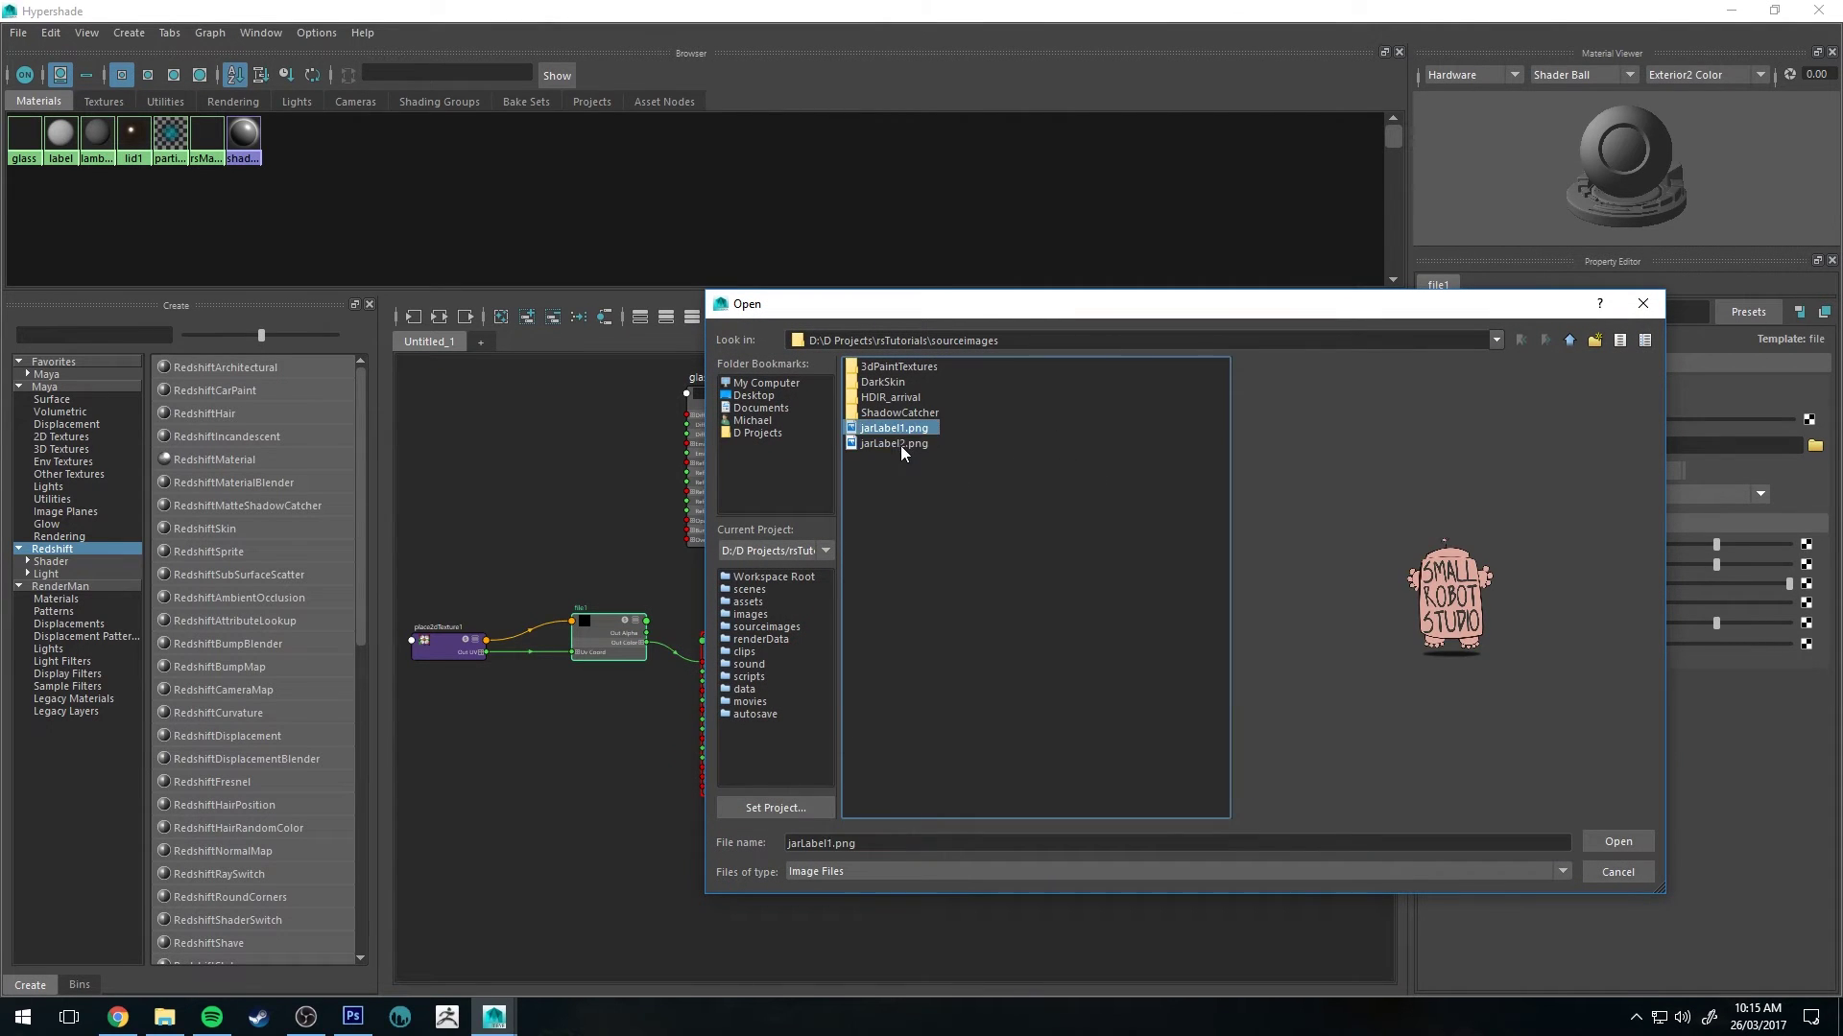
click(1617, 842)
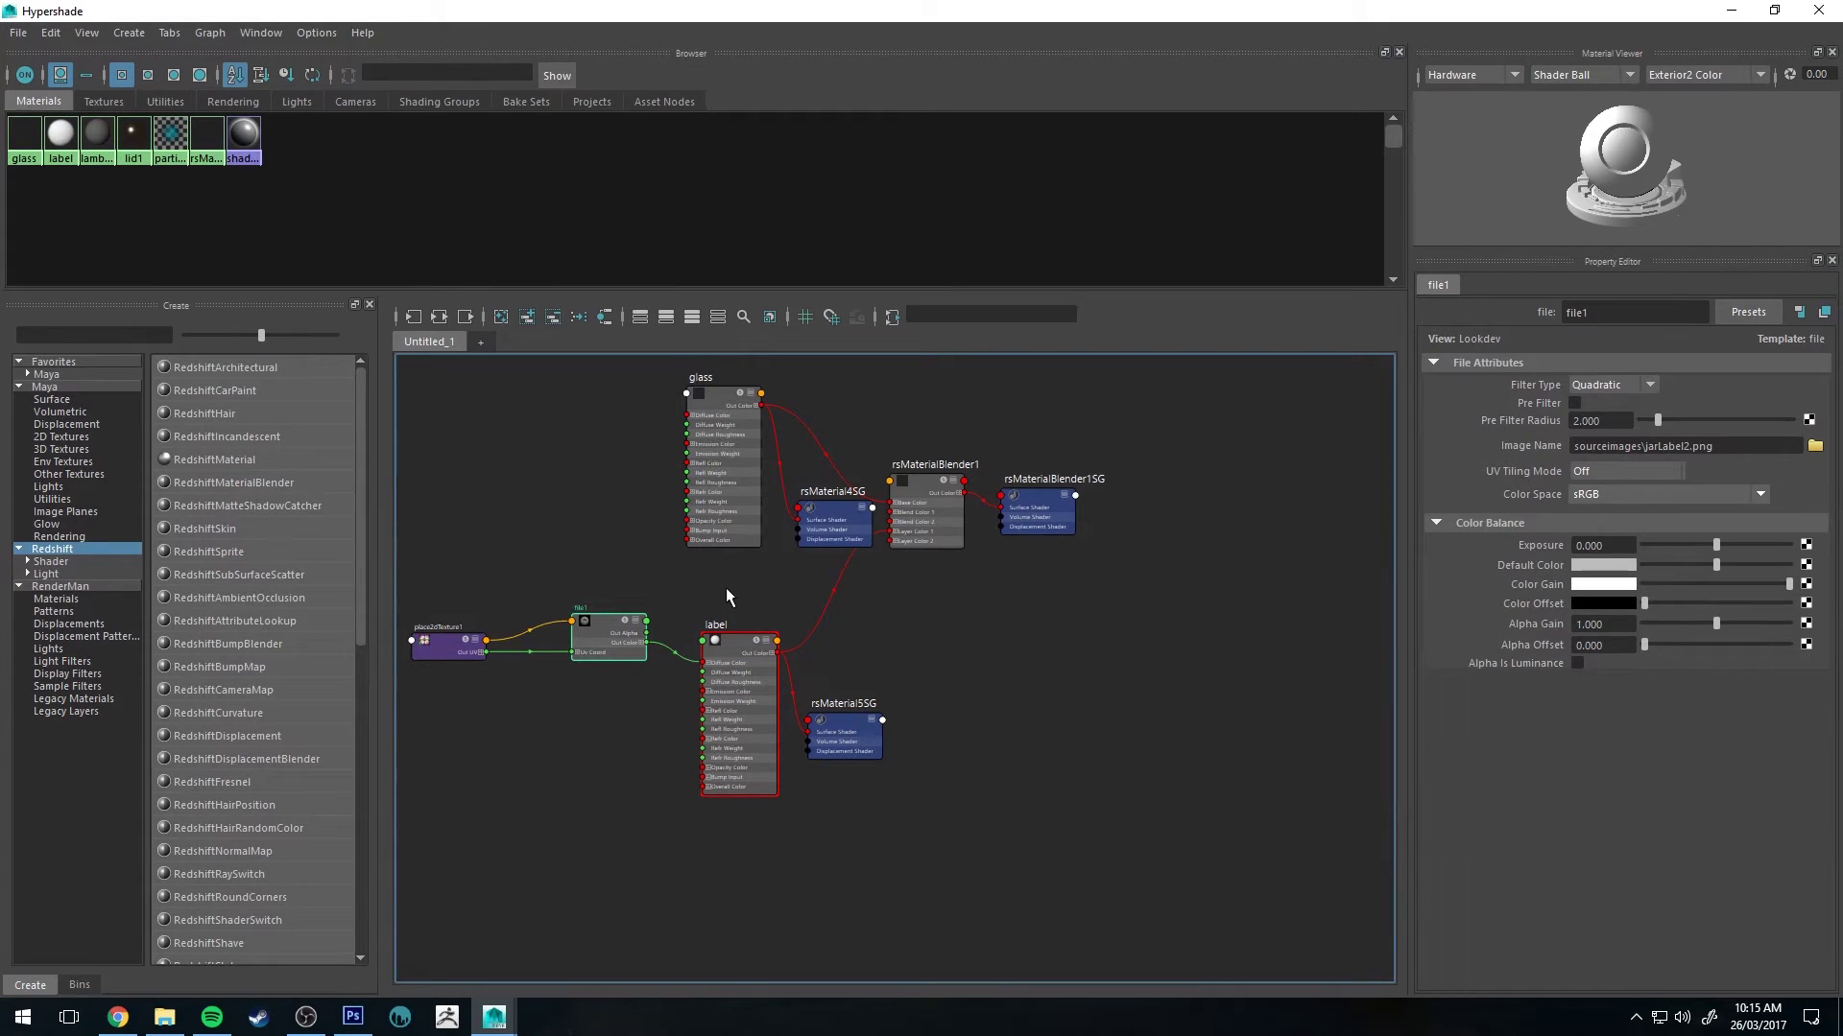
Set rsMaterialBlender1's Layer 1 Blend Color to mid grey with value 0.5
alt+middle_drag(894, 500, 934, 503)
click(960, 478)
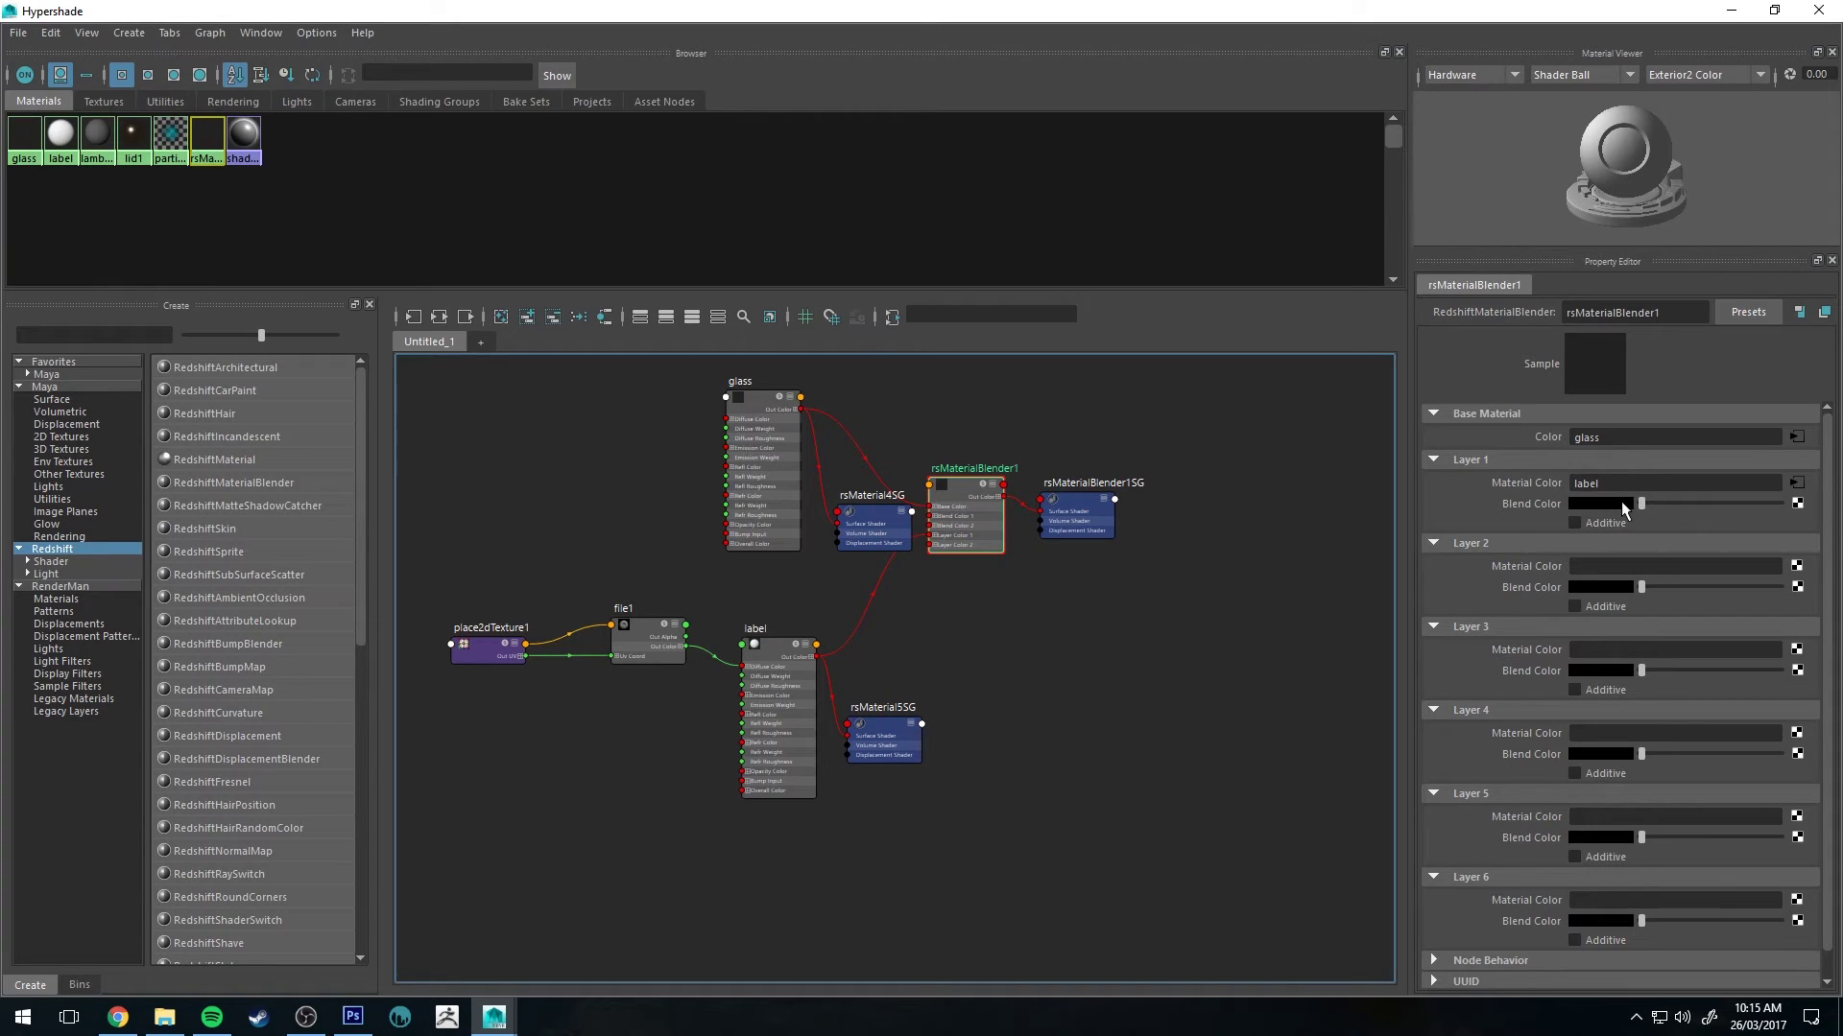
drag(1647, 502, 1695, 514)
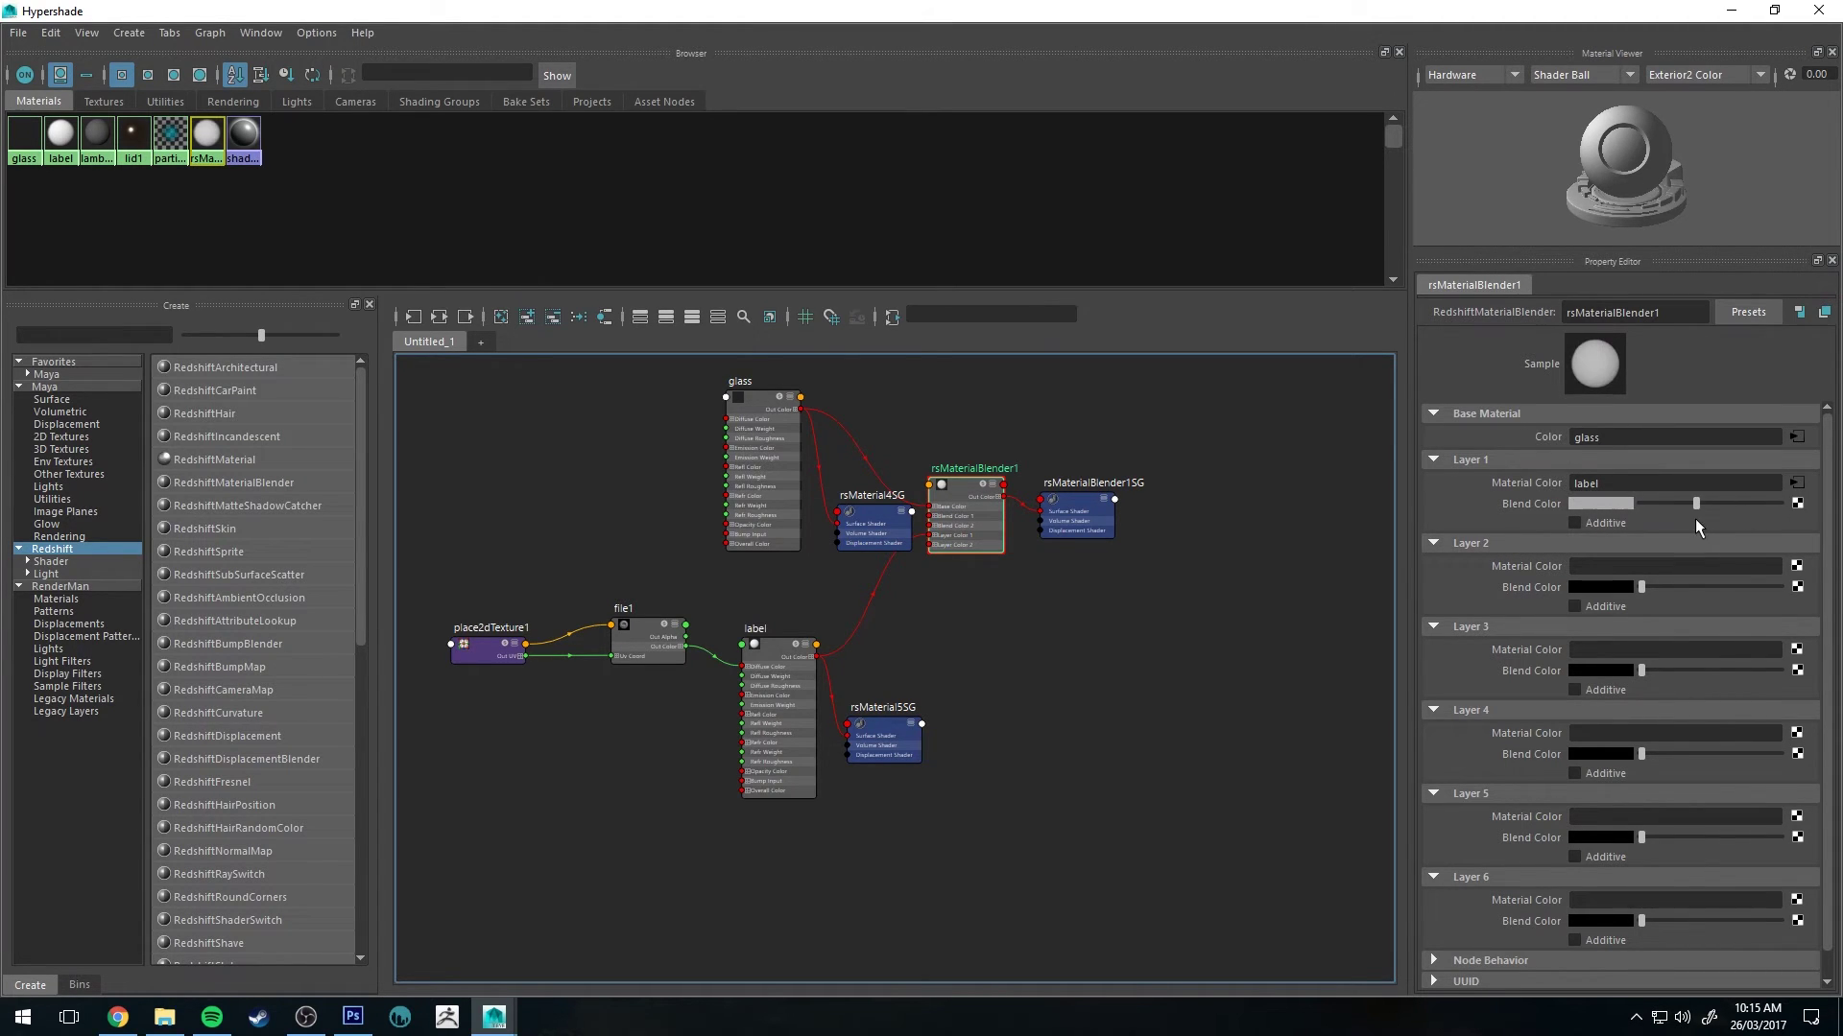
click(1617, 504)
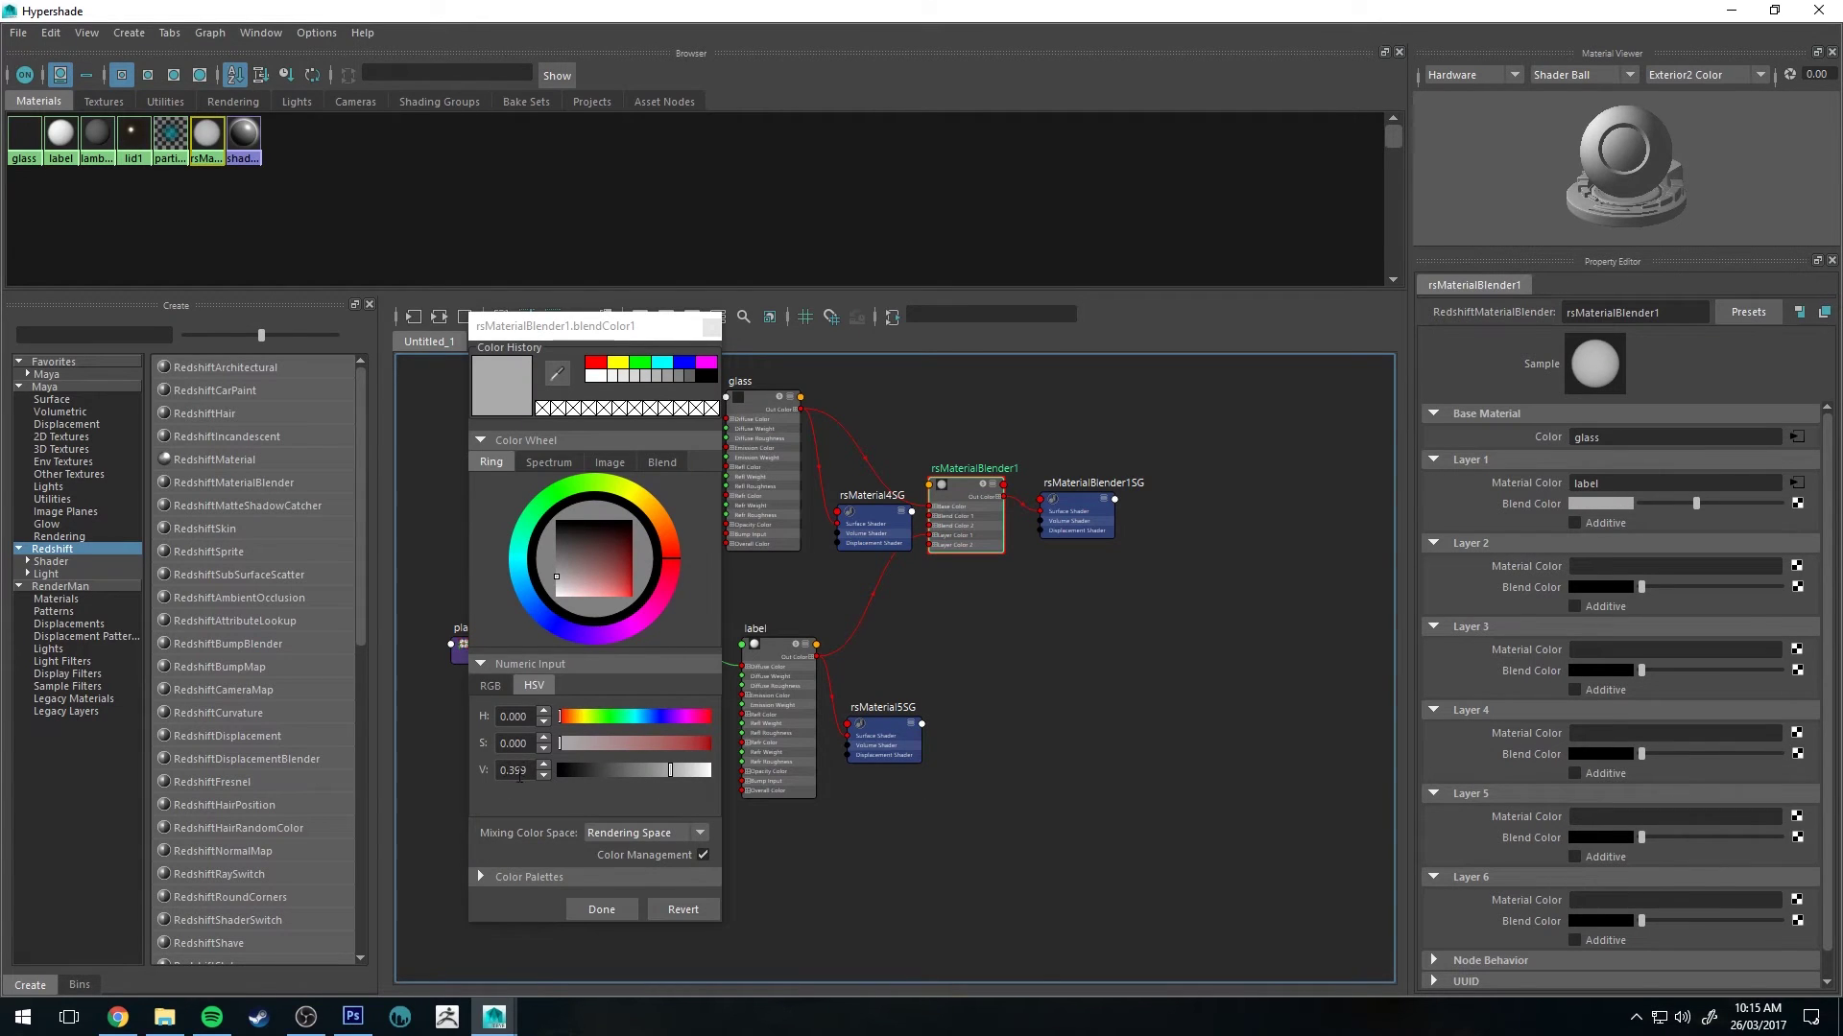
double_click(514, 770)
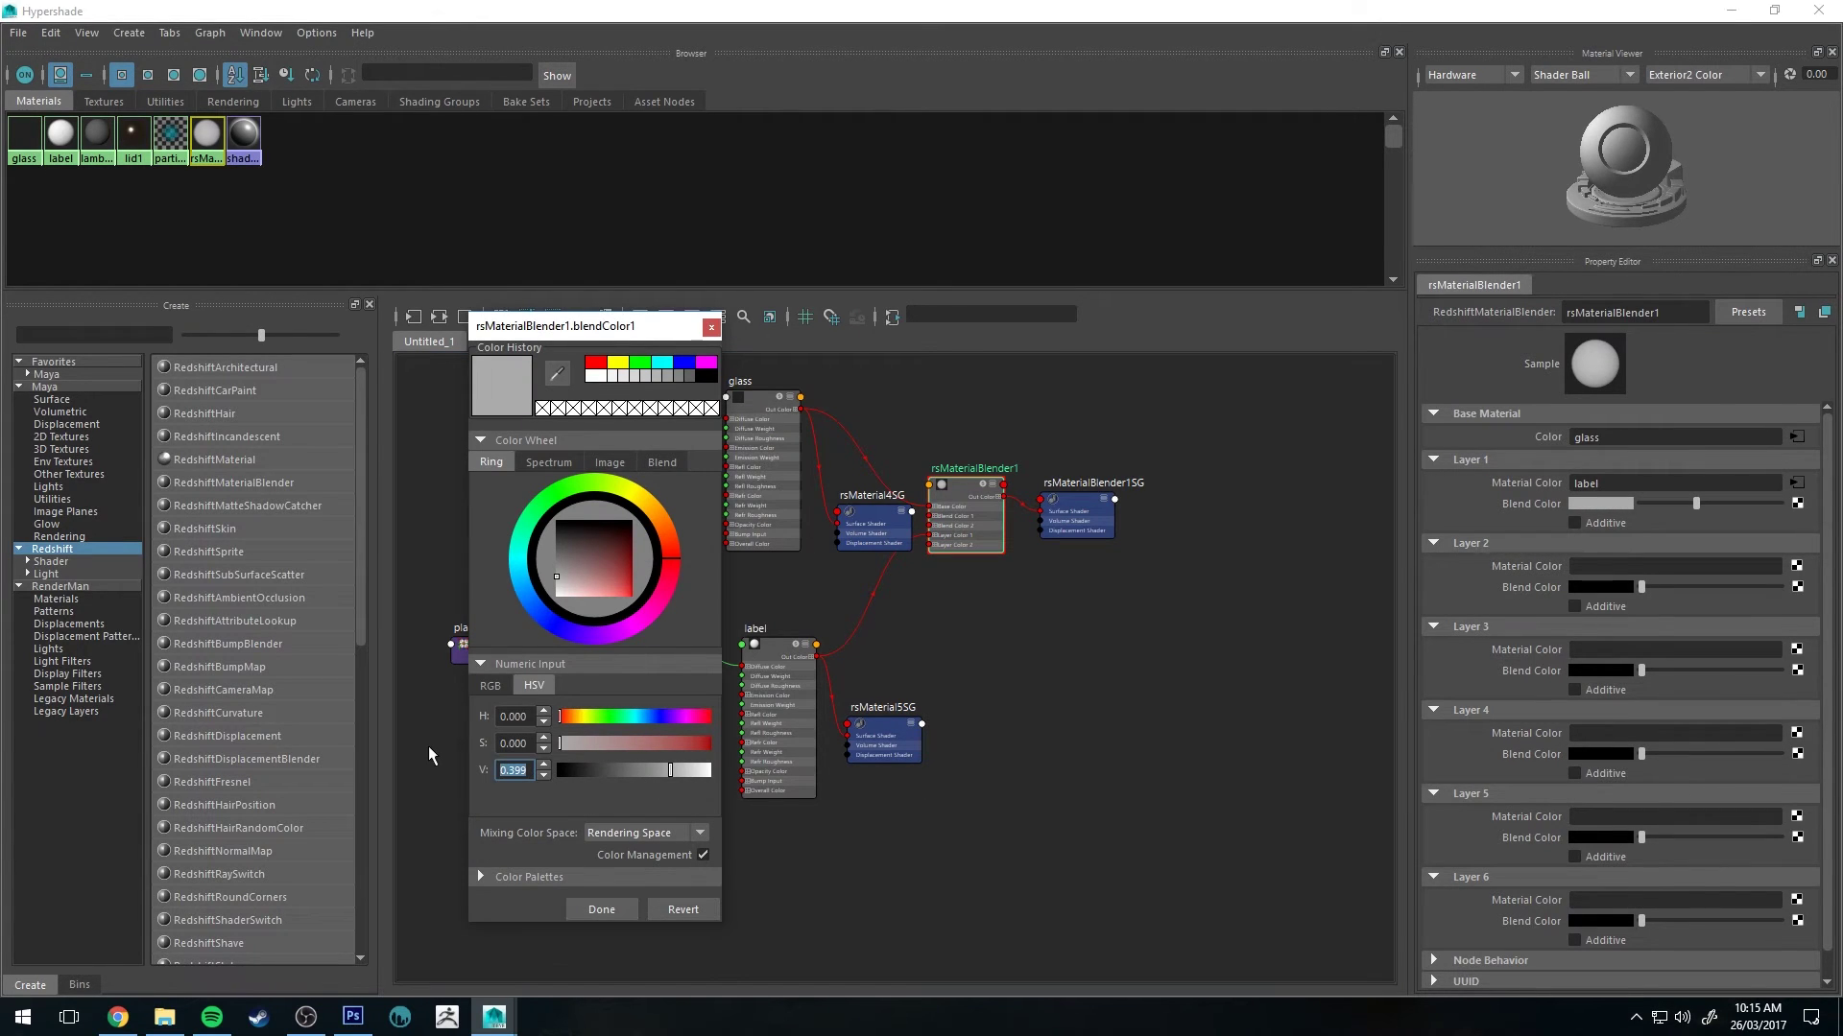
click(711, 327)
Run a Redshift IPR render of the jar to check the half-blended label, then stop it
click(1731, 10)
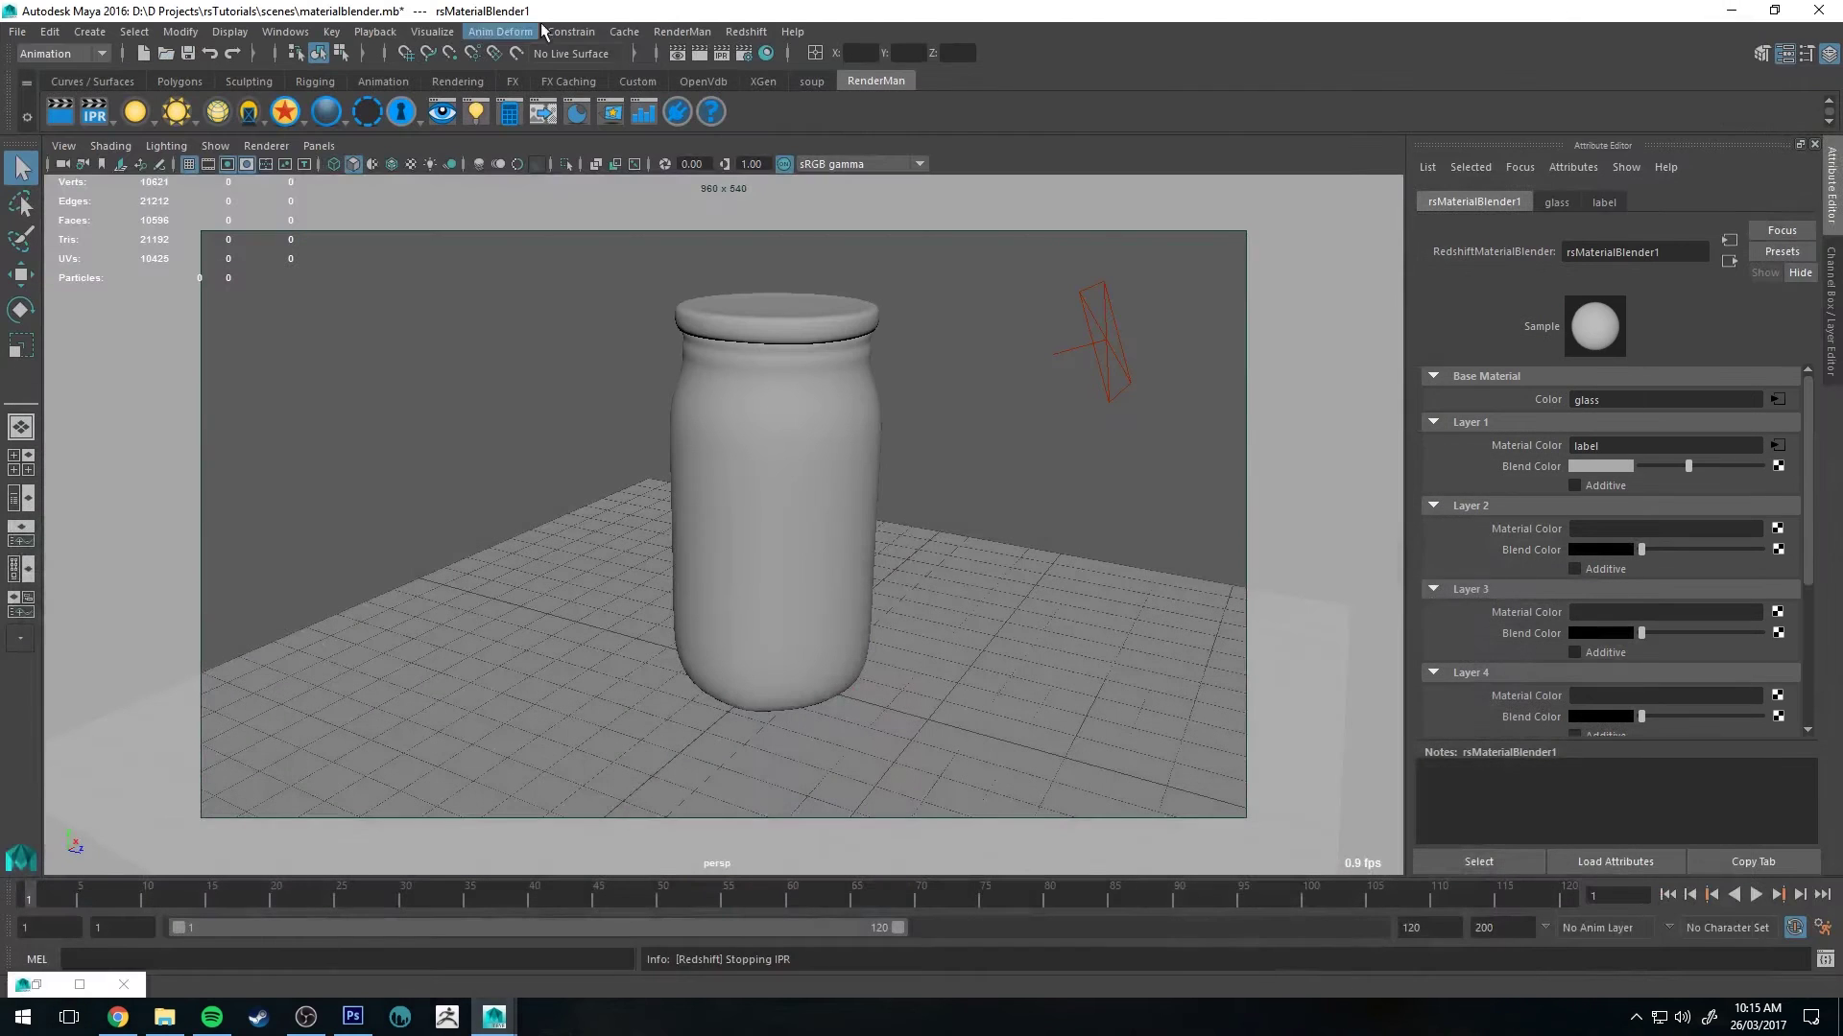
click(94, 111)
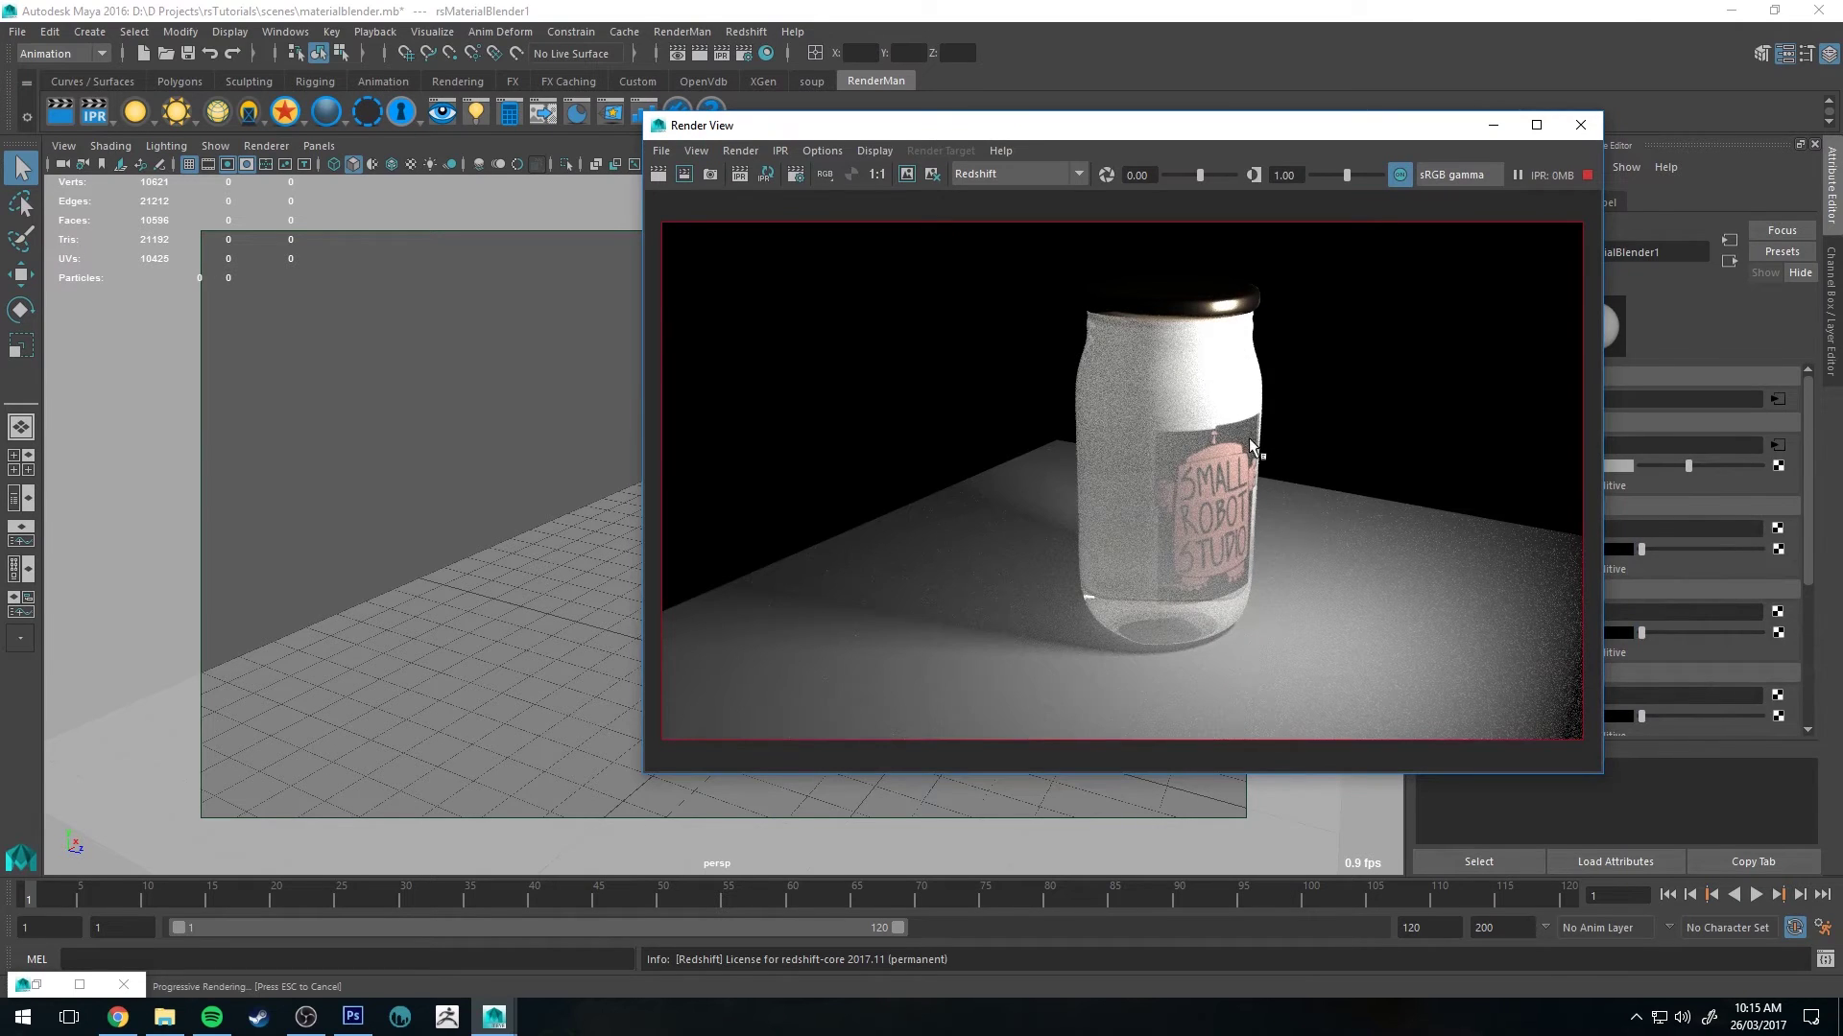
alt+drag(541, 453, 502, 445)
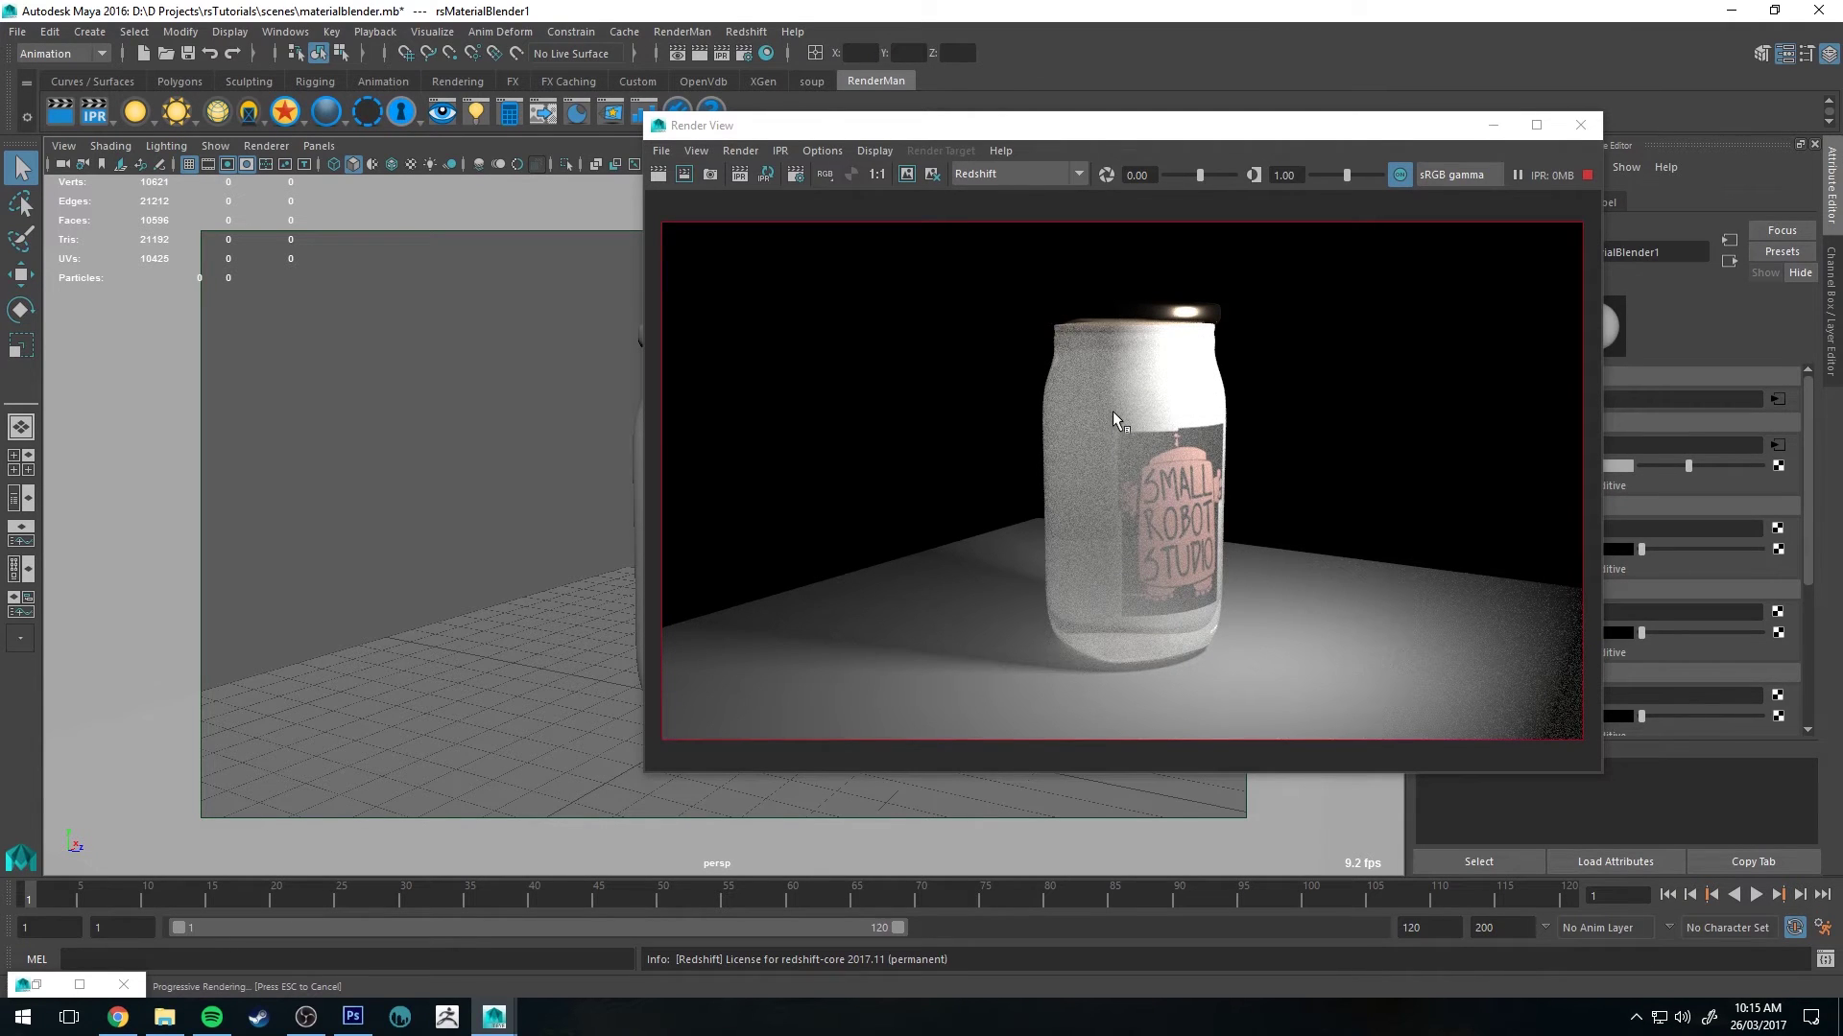
click(1577, 179)
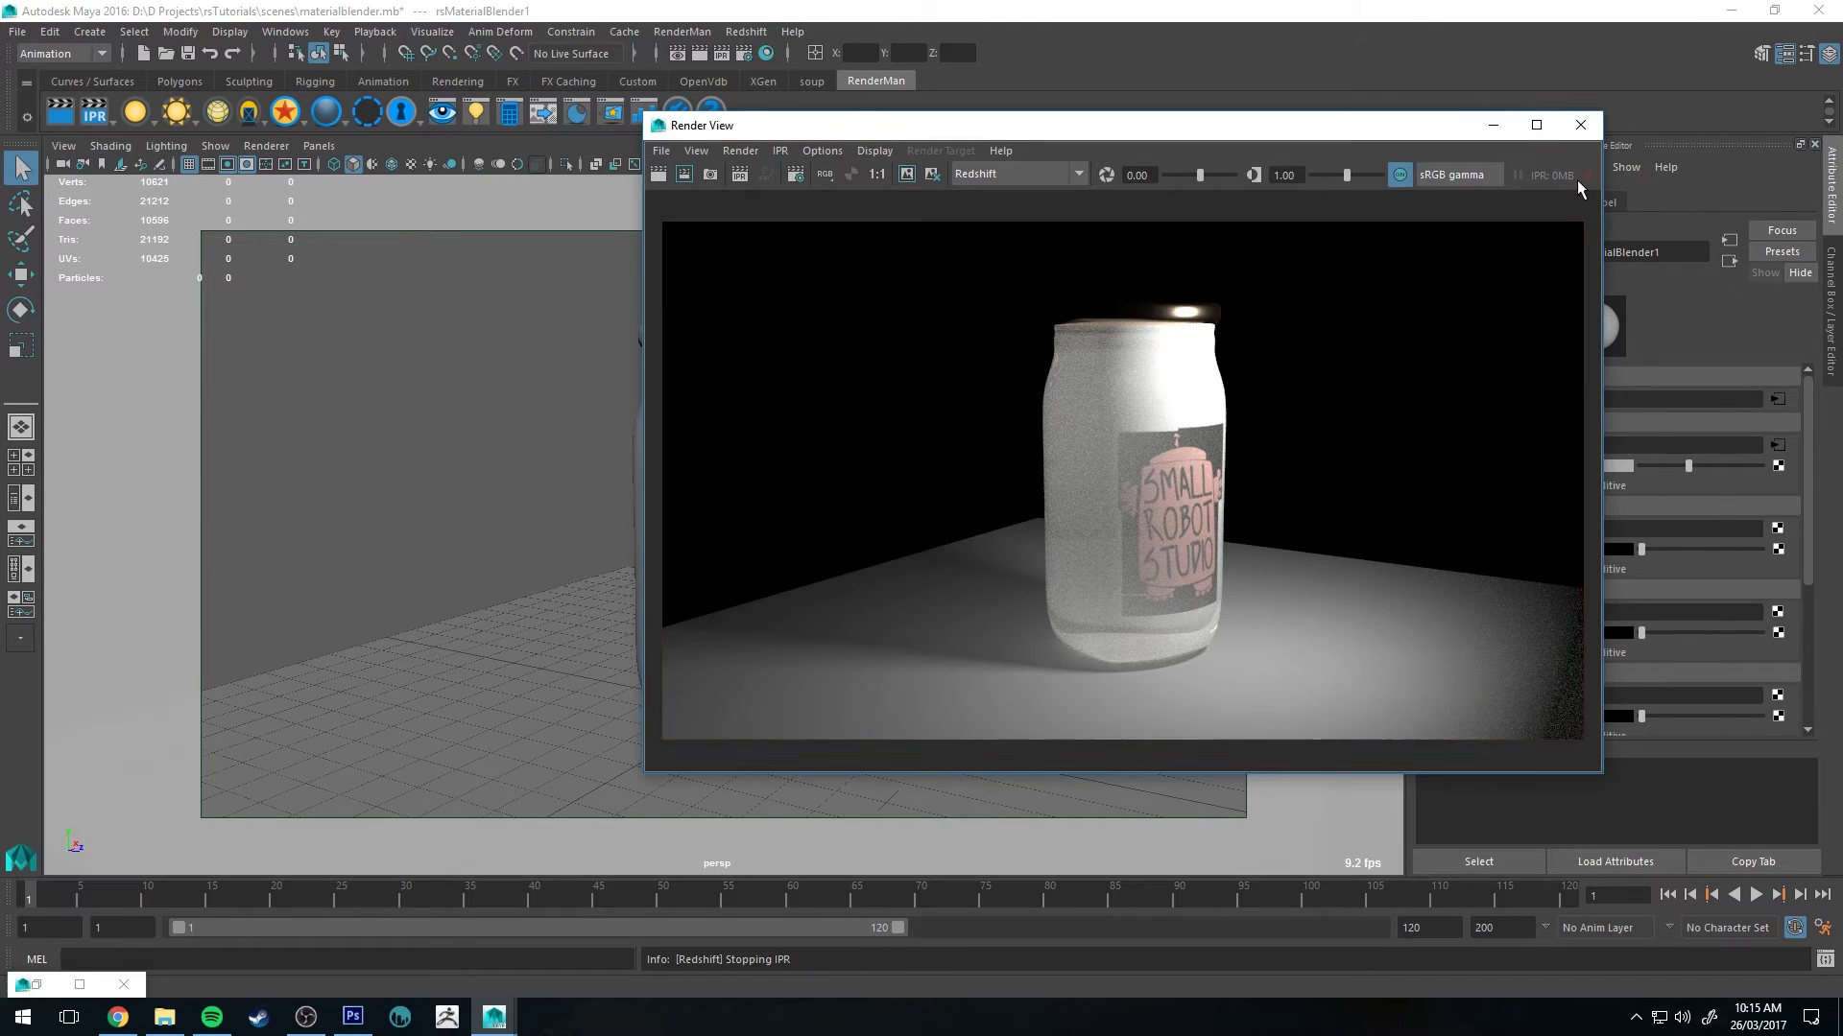
Connect file1's Out Alpha to rsMaterialBlender1's Blend Color 1 R, G and B channels
click(38, 985)
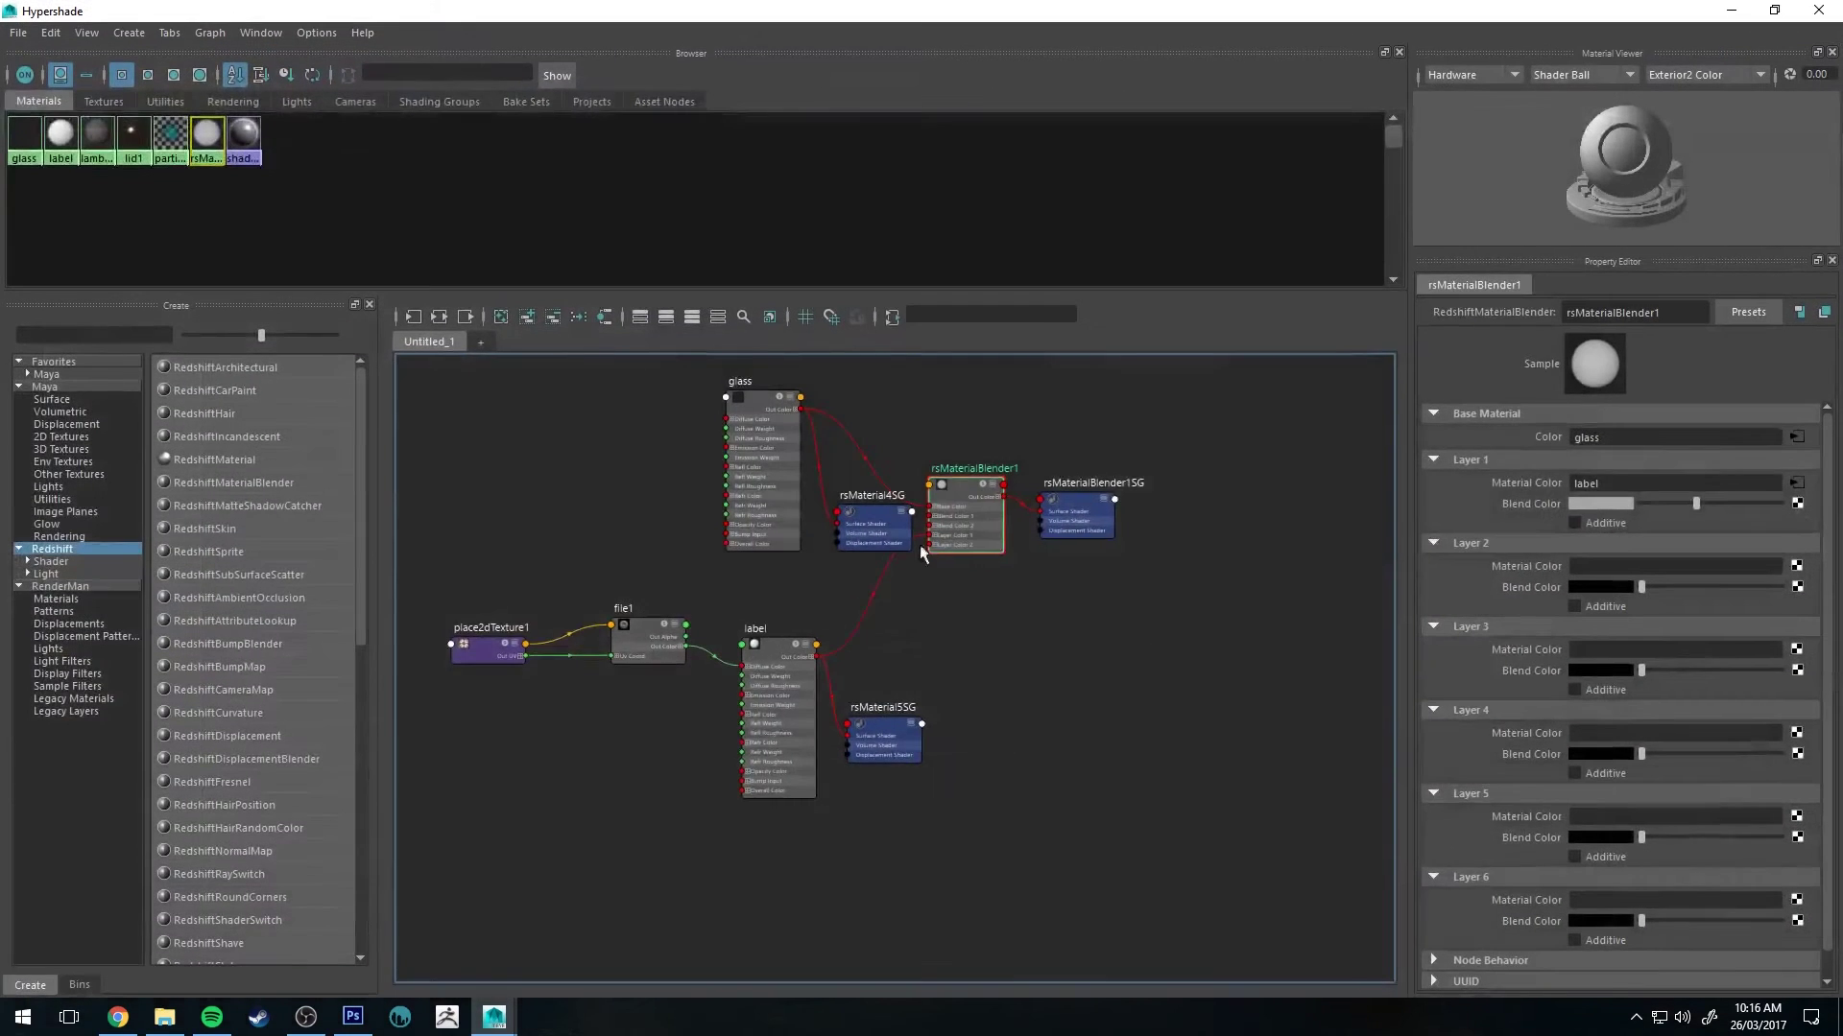
click(561, 554)
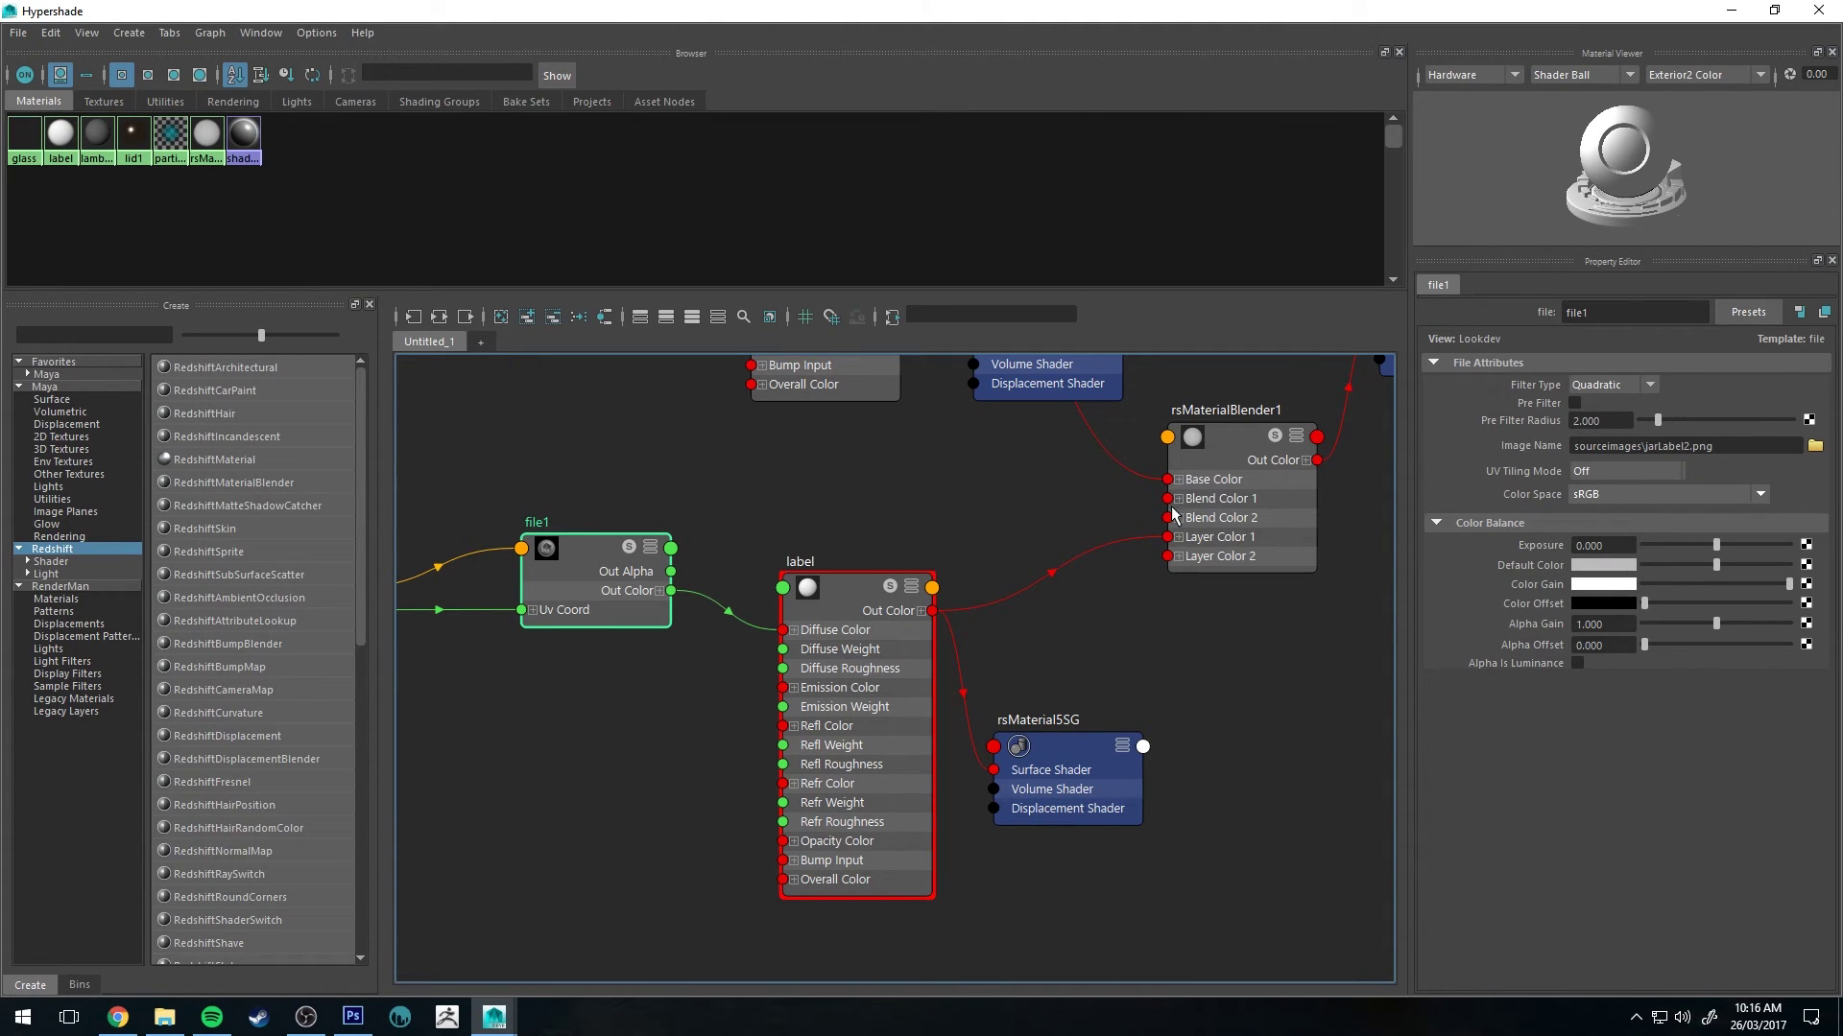
click(1238, 462)
key(3)
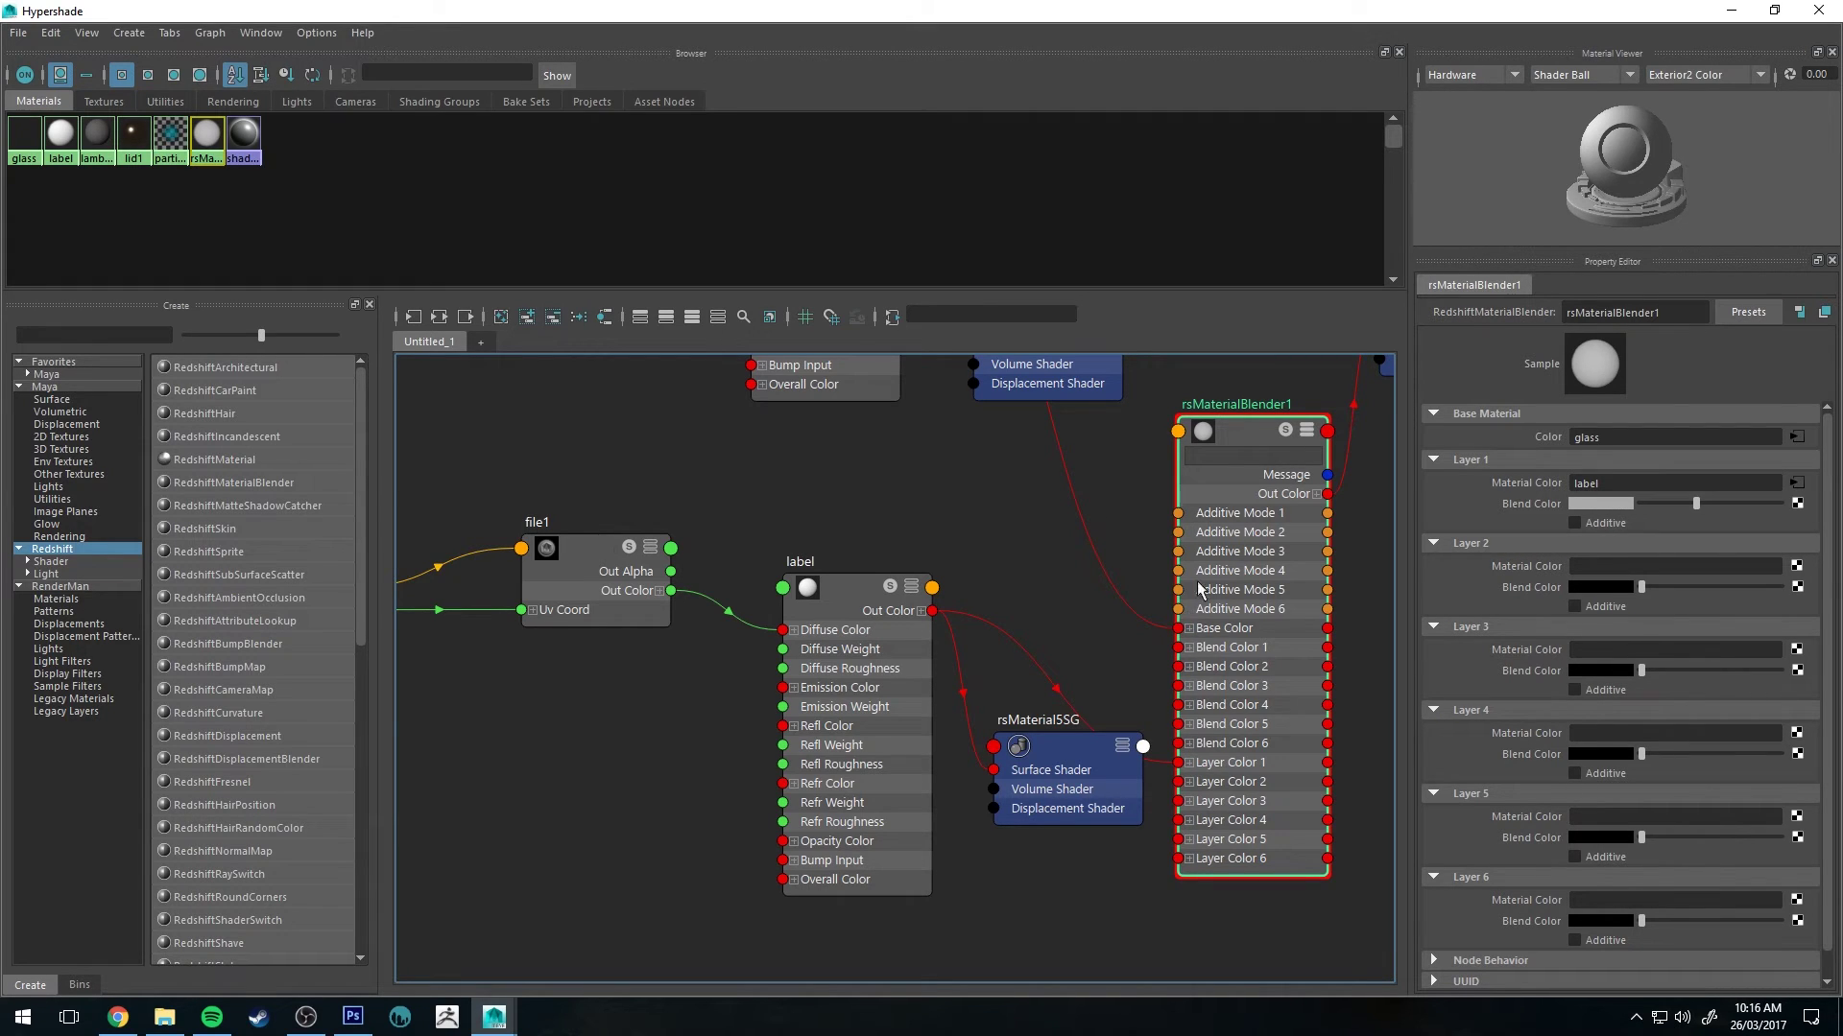
click(1190, 619)
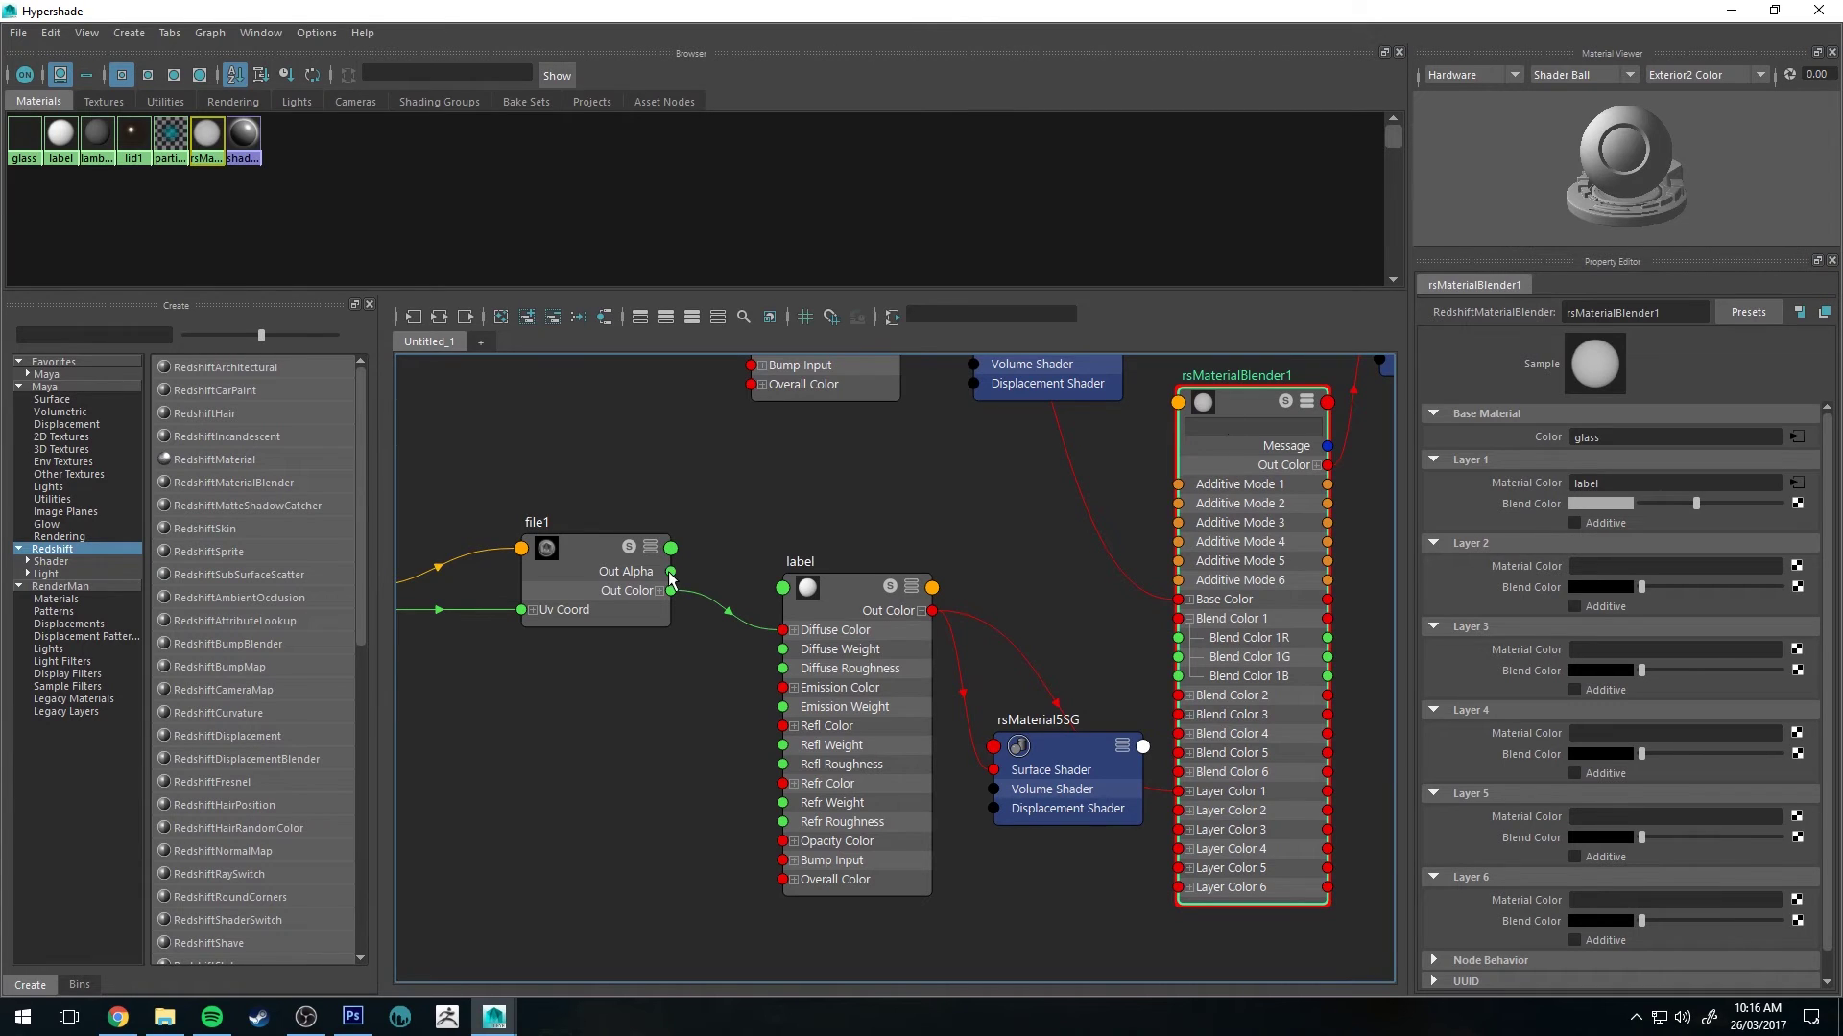
drag(671, 572, 1176, 657)
drag(671, 572, 1179, 676)
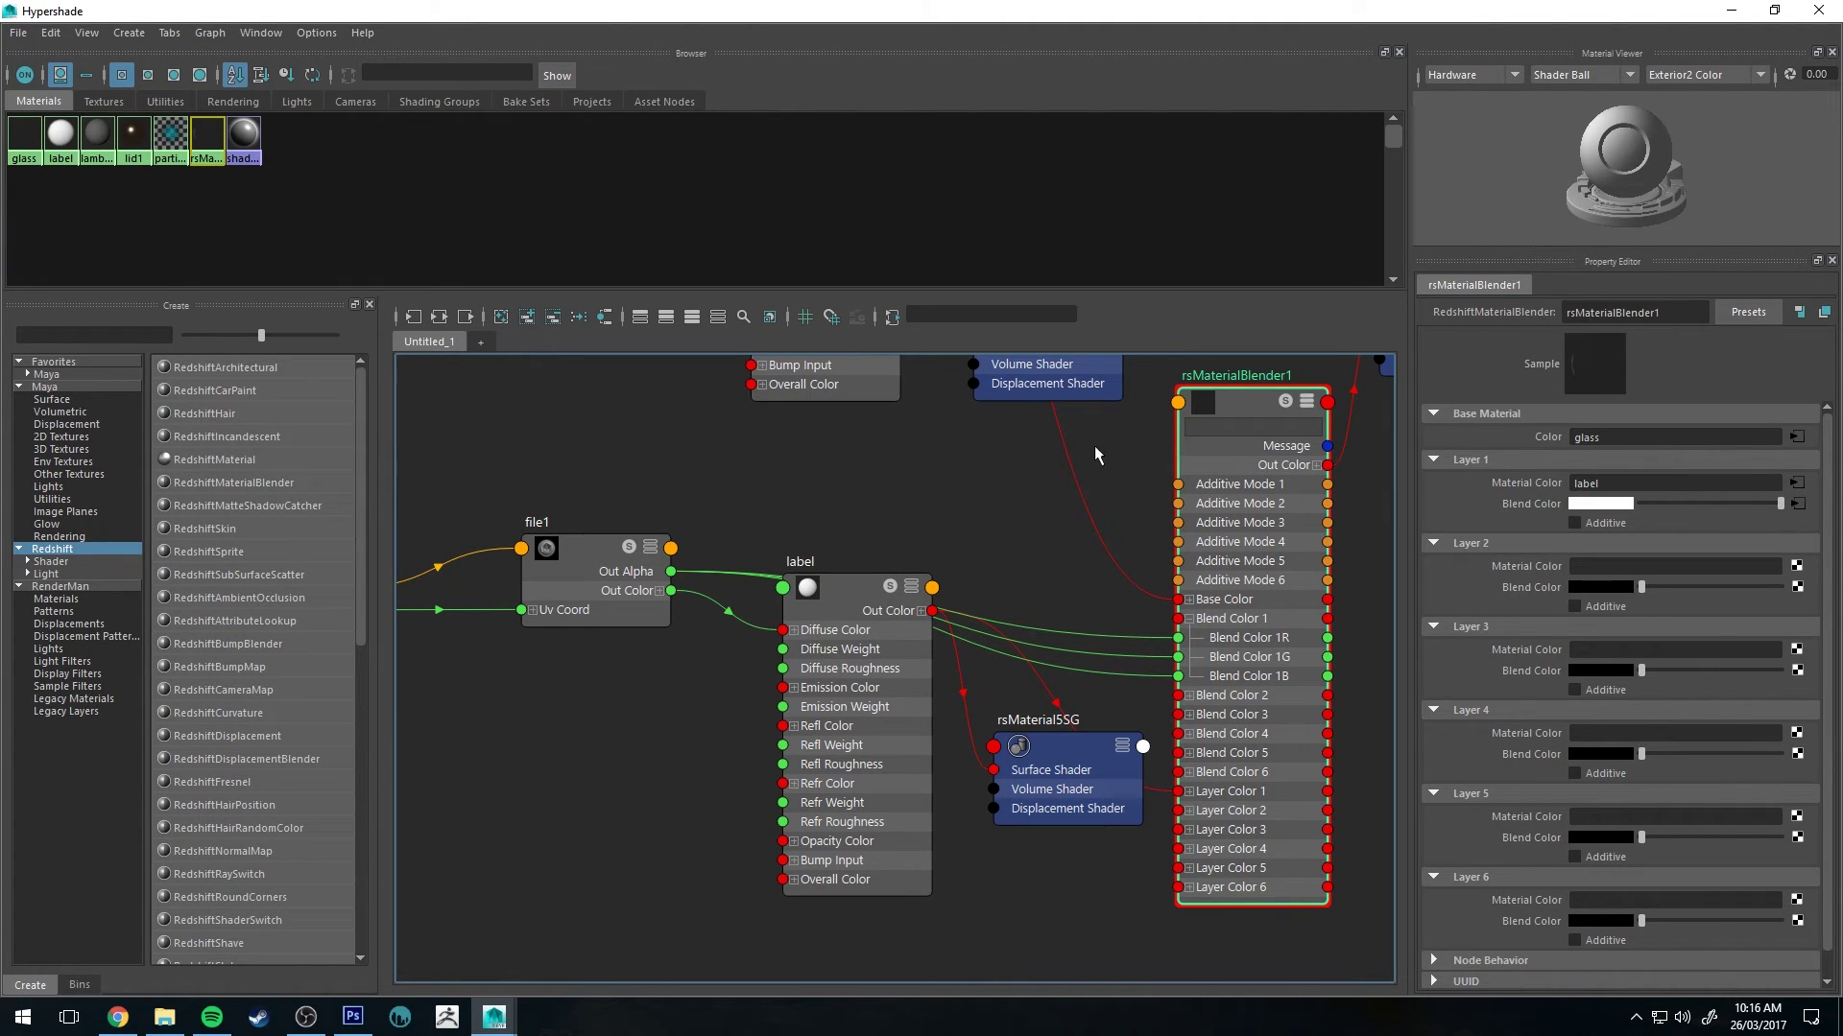
Tumble the camera around the jar to check the alpha-masked label on clear glass, then frame the Hypershade network
click(1818, 10)
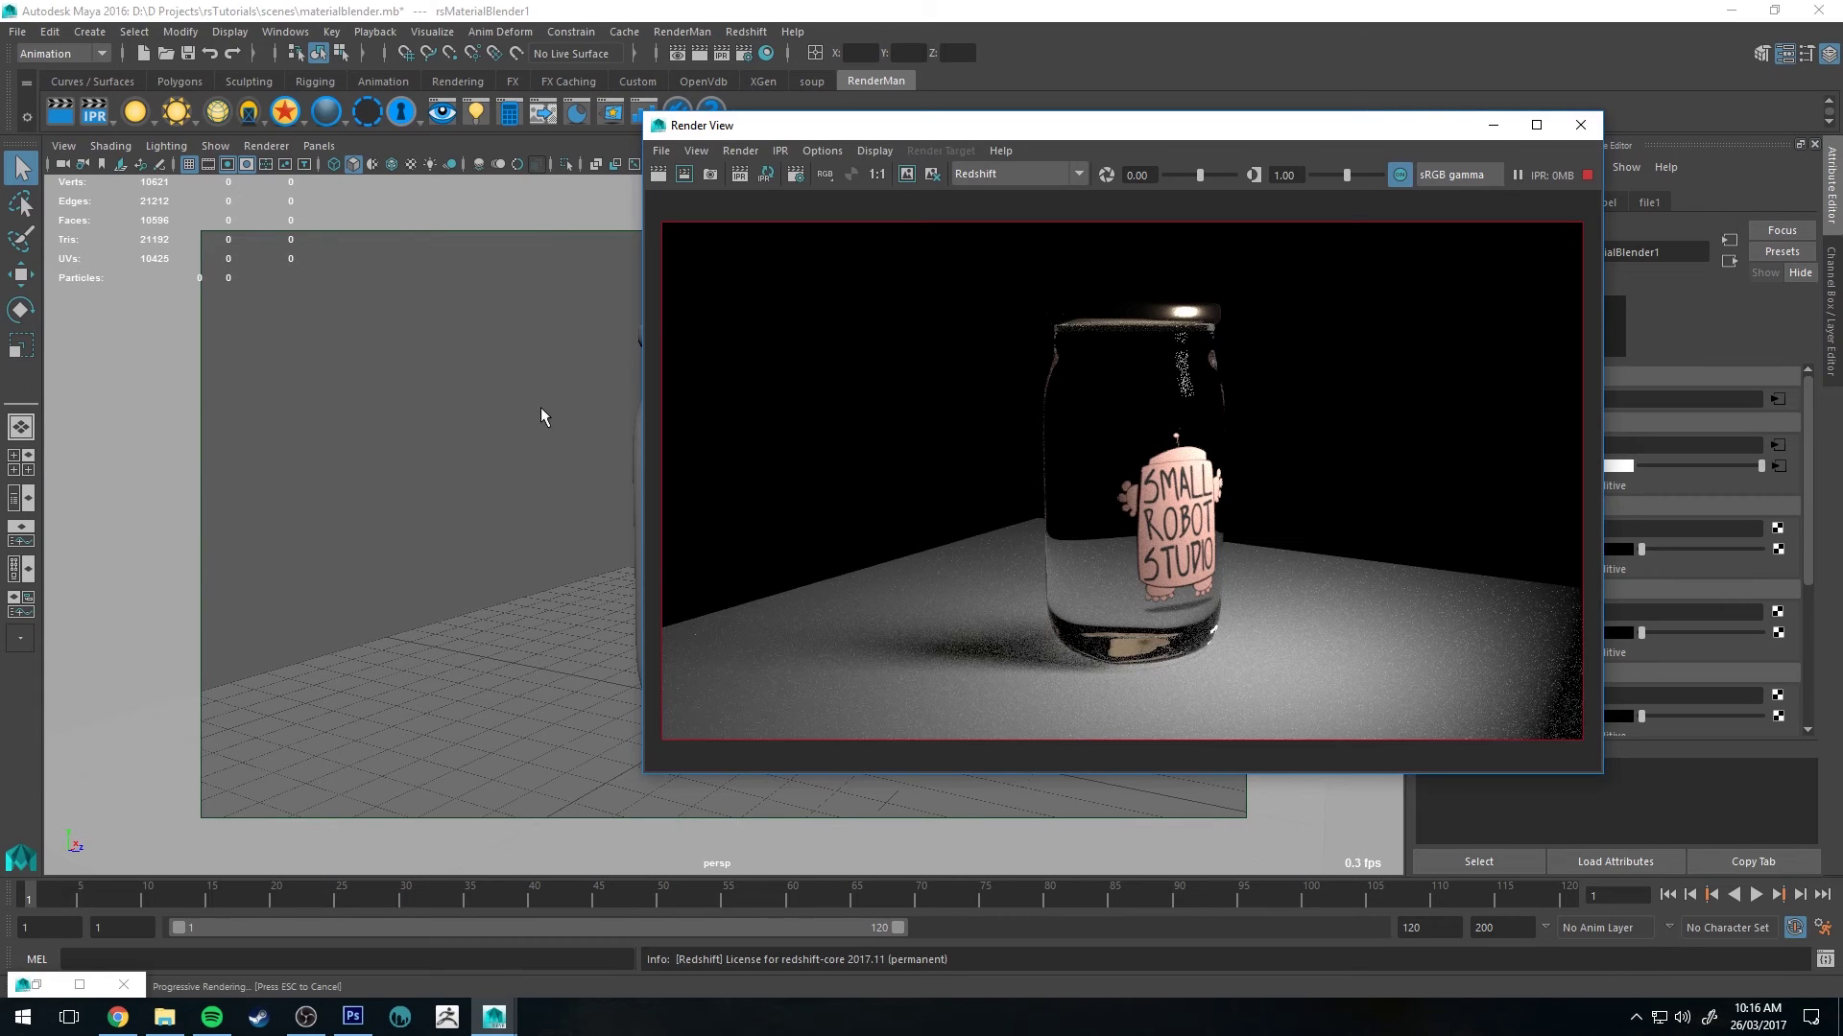
alt+drag(435, 411, 500, 400)
mouse_move(385, 401)
alt+mouse_down()
mouse_move(443, 393)
mouse_move(480, 428)
mouse_move(347, 431)
mouse_move(557, 433)
mouse_move(413, 422)
alt+mouse_up()
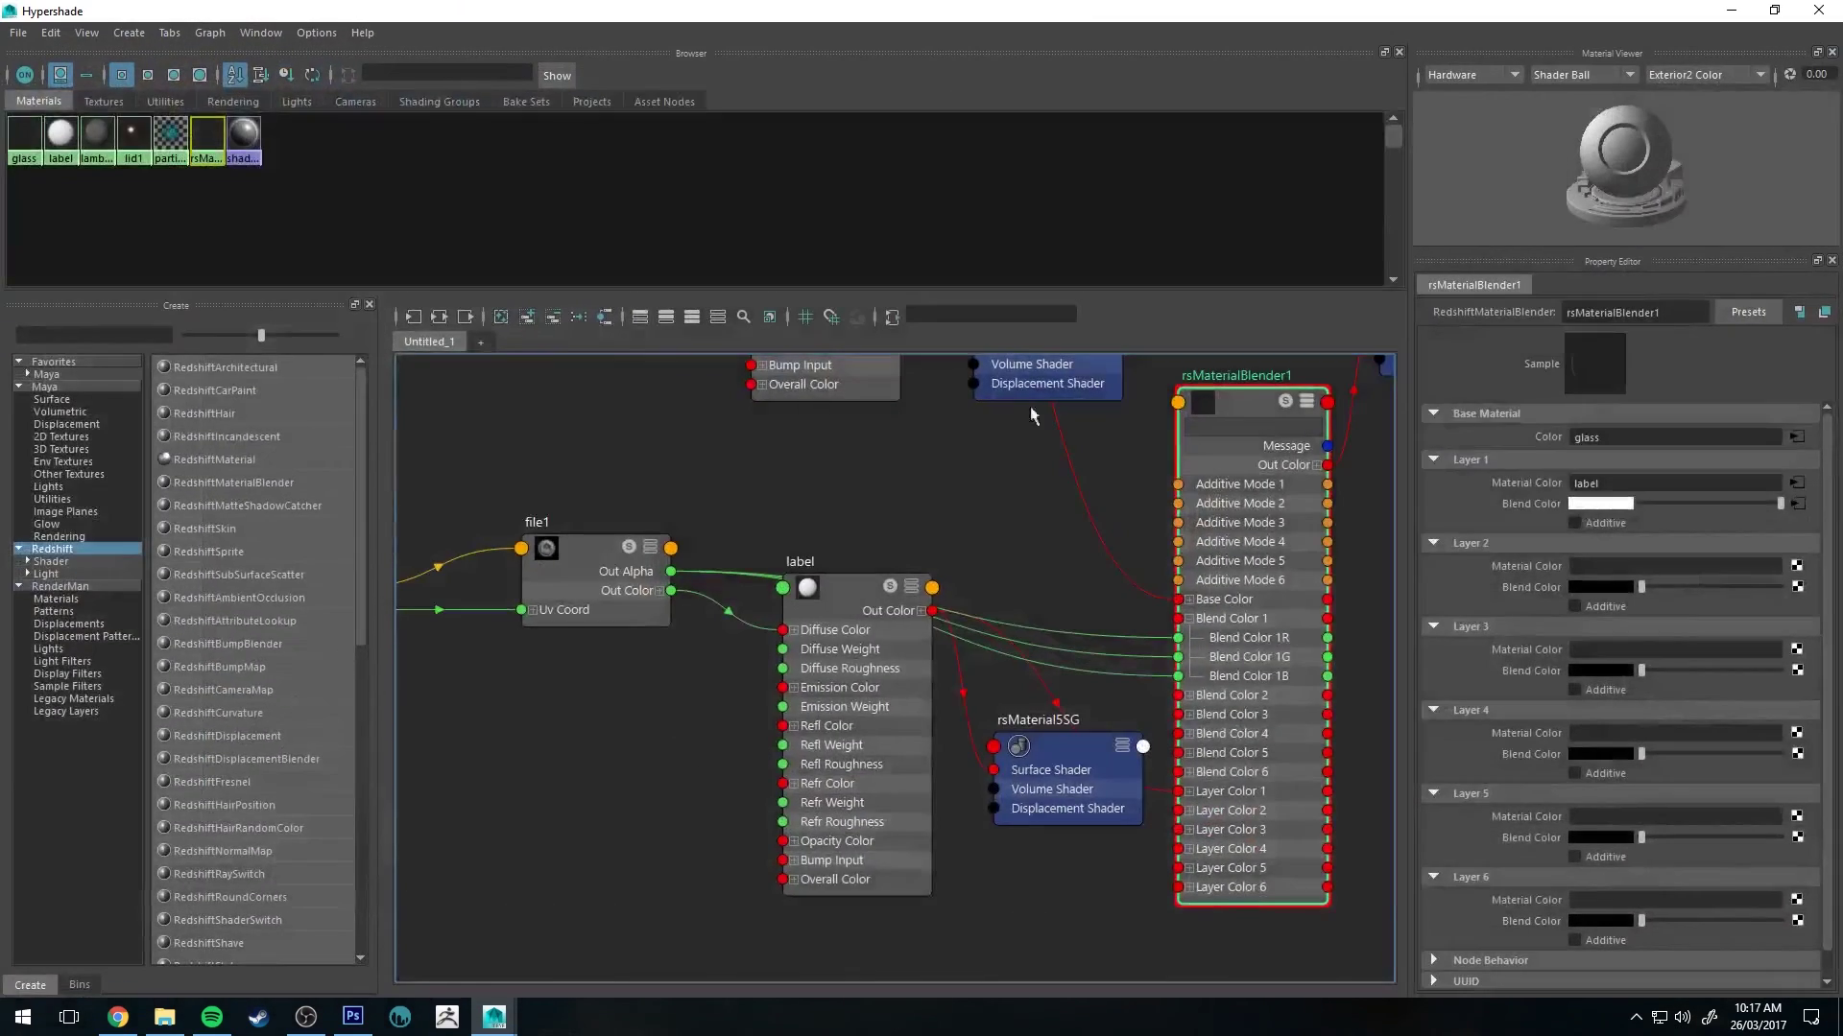
scroll(860, 497, down, 2)
Find 'bump' among the node types and add a RedshiftBumpMap node beside the label material
alt+middle_drag(827, 515, 1014, 481)
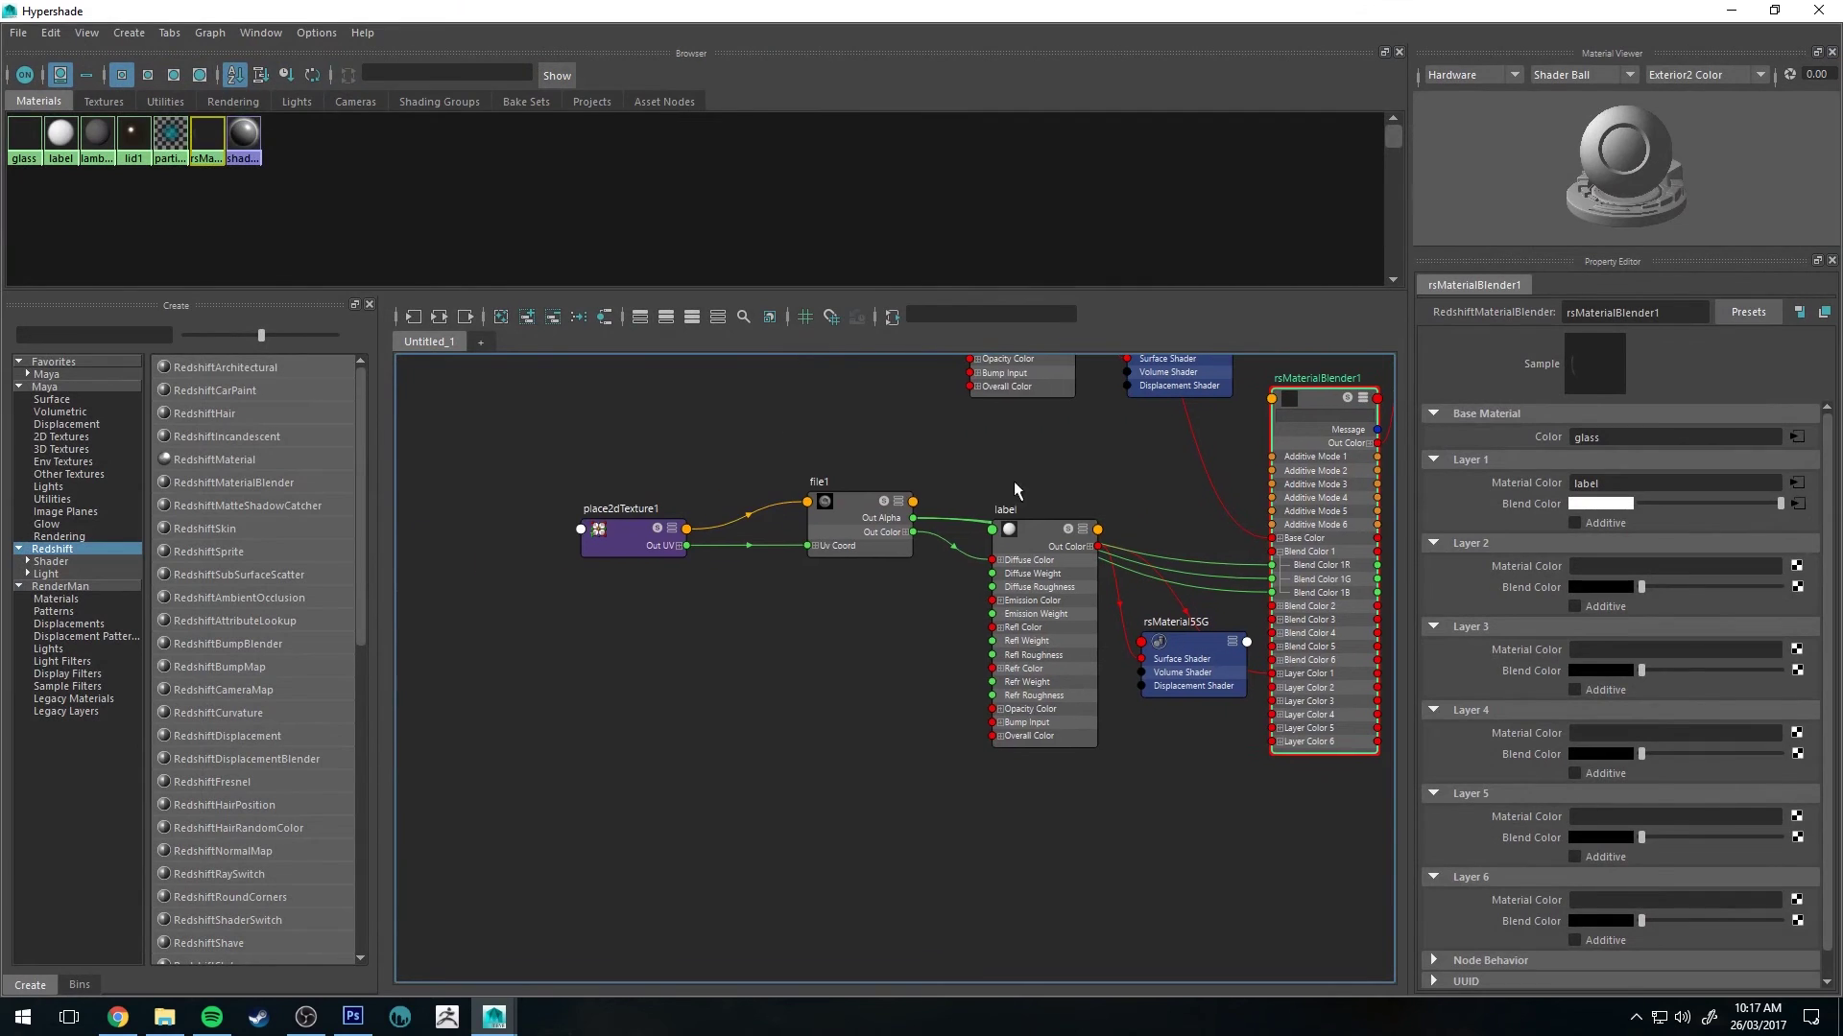
click(998, 542)
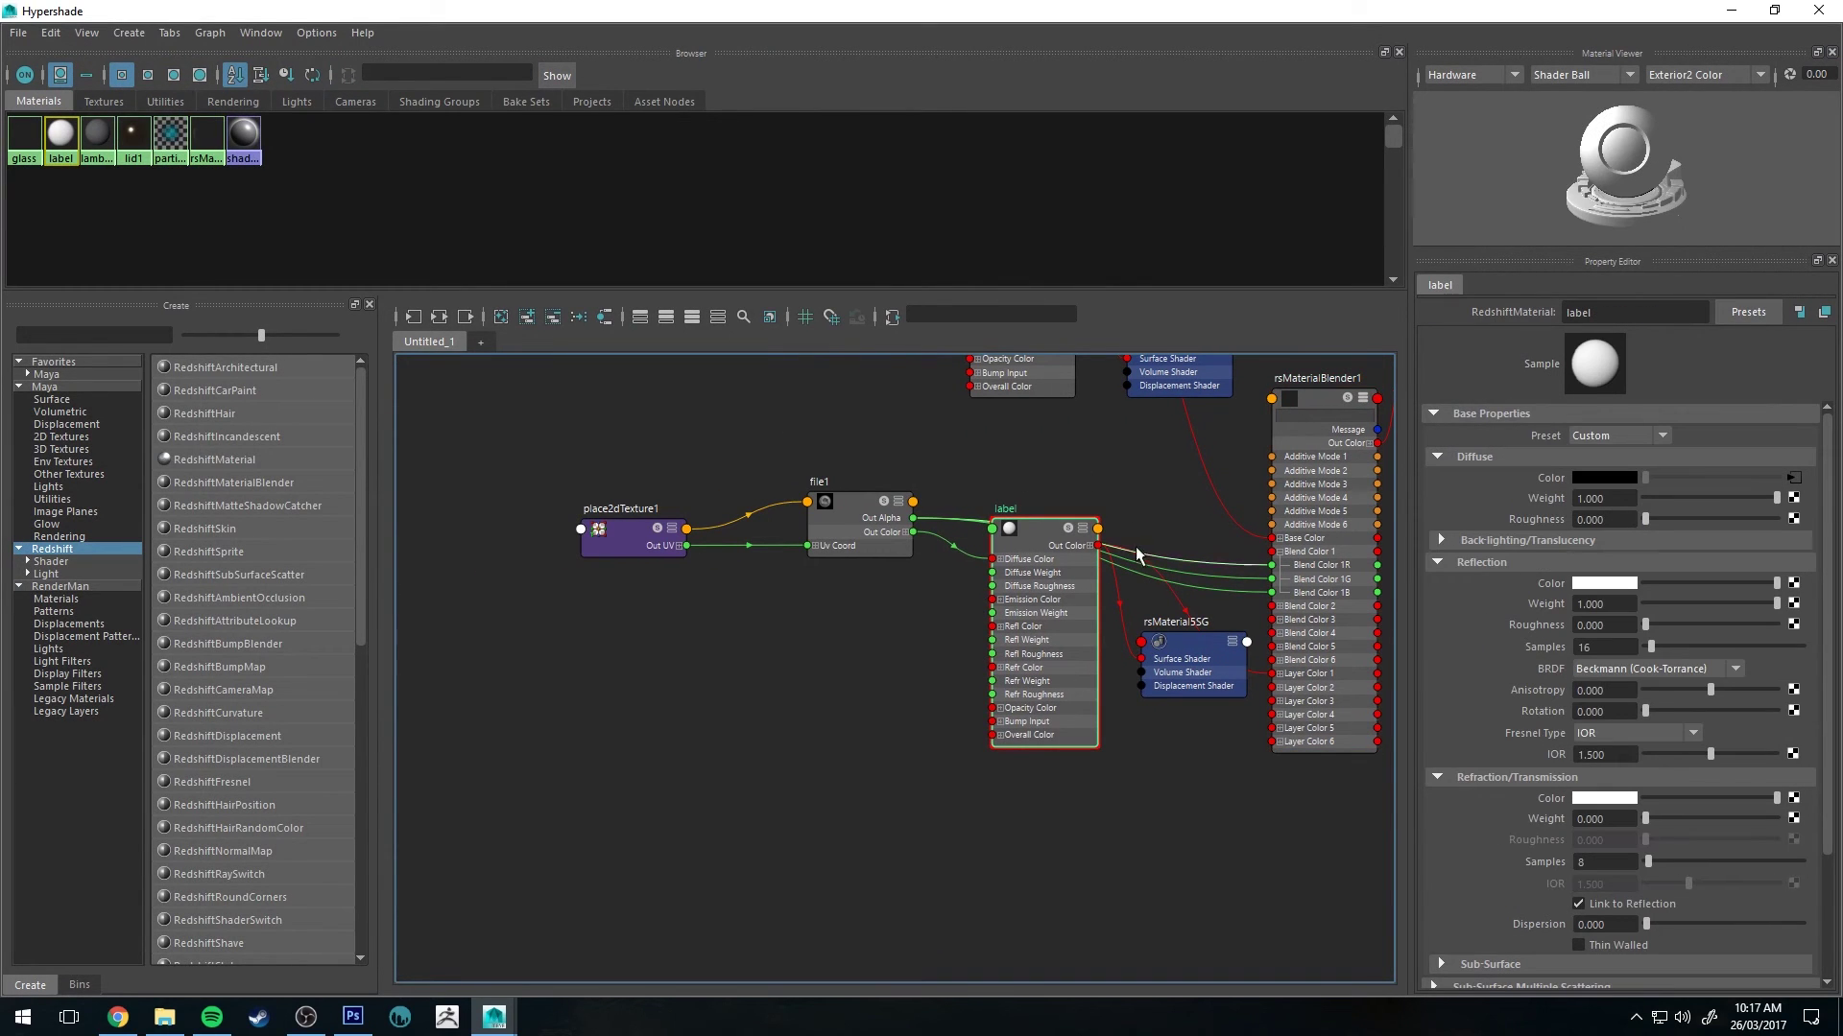
alt+middle_drag(1158, 498, 1103, 504)
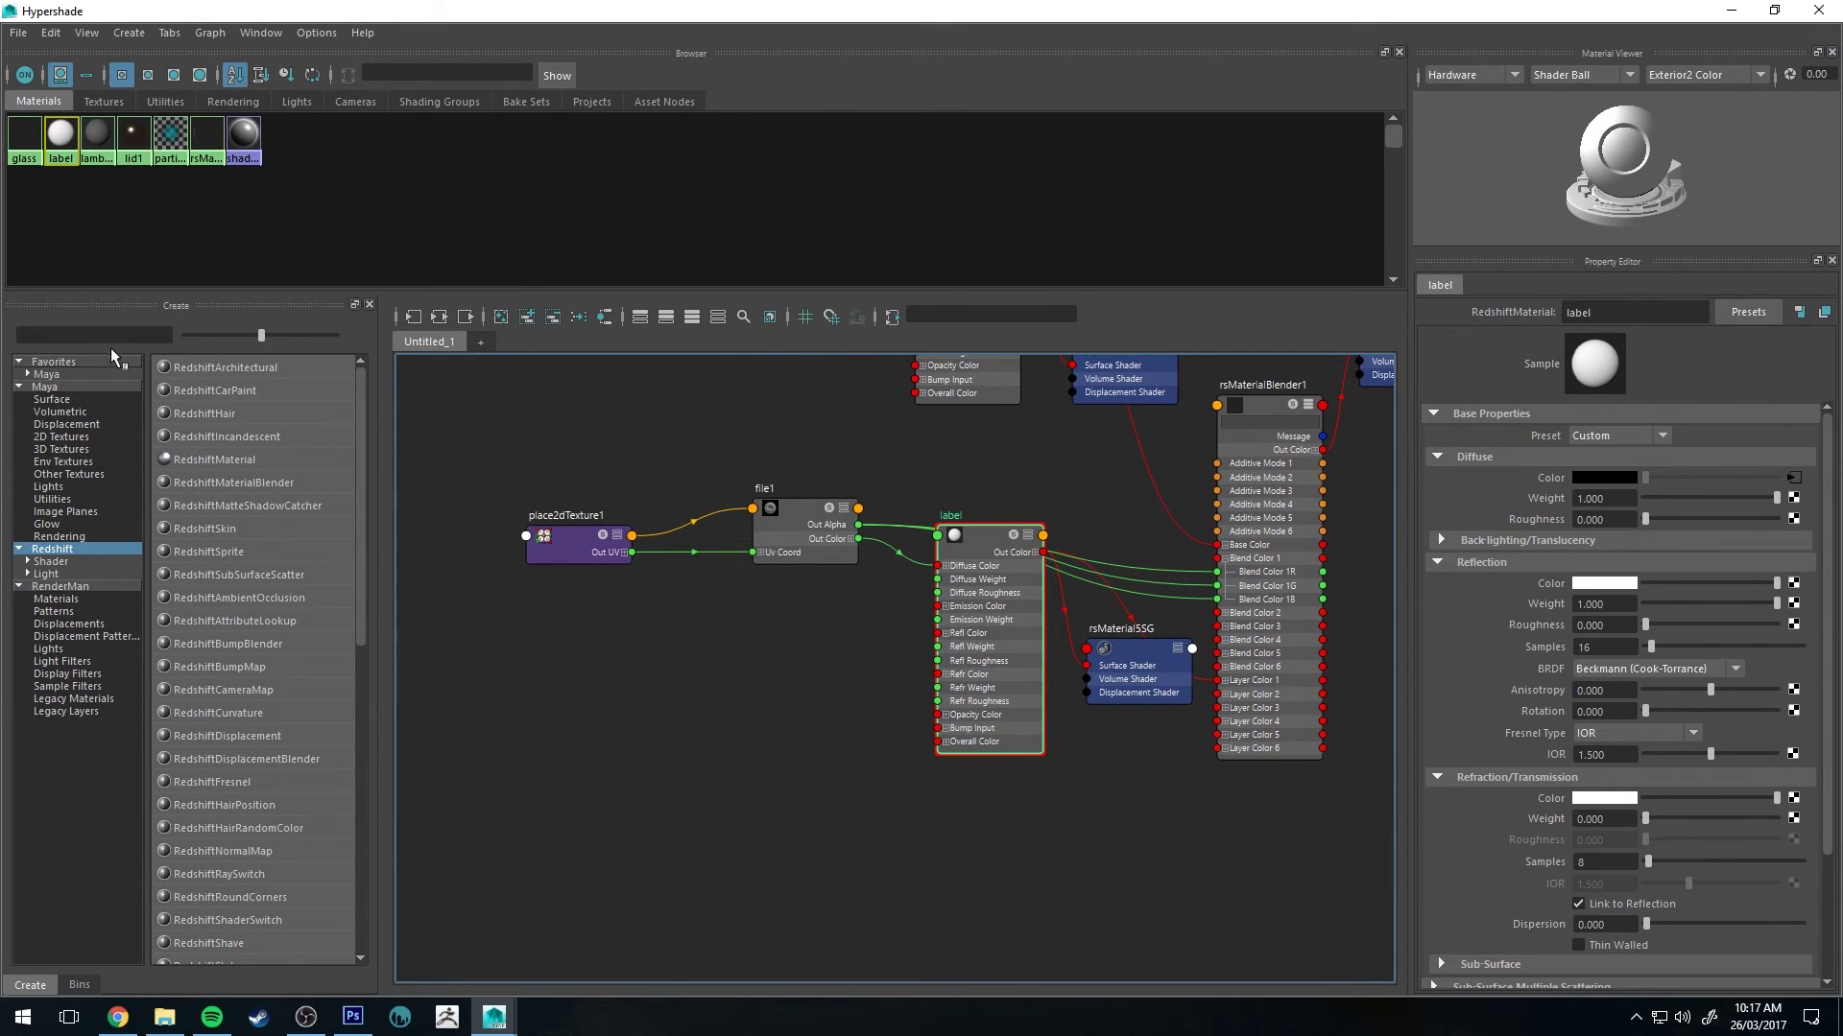
click(138, 338)
text(bump)
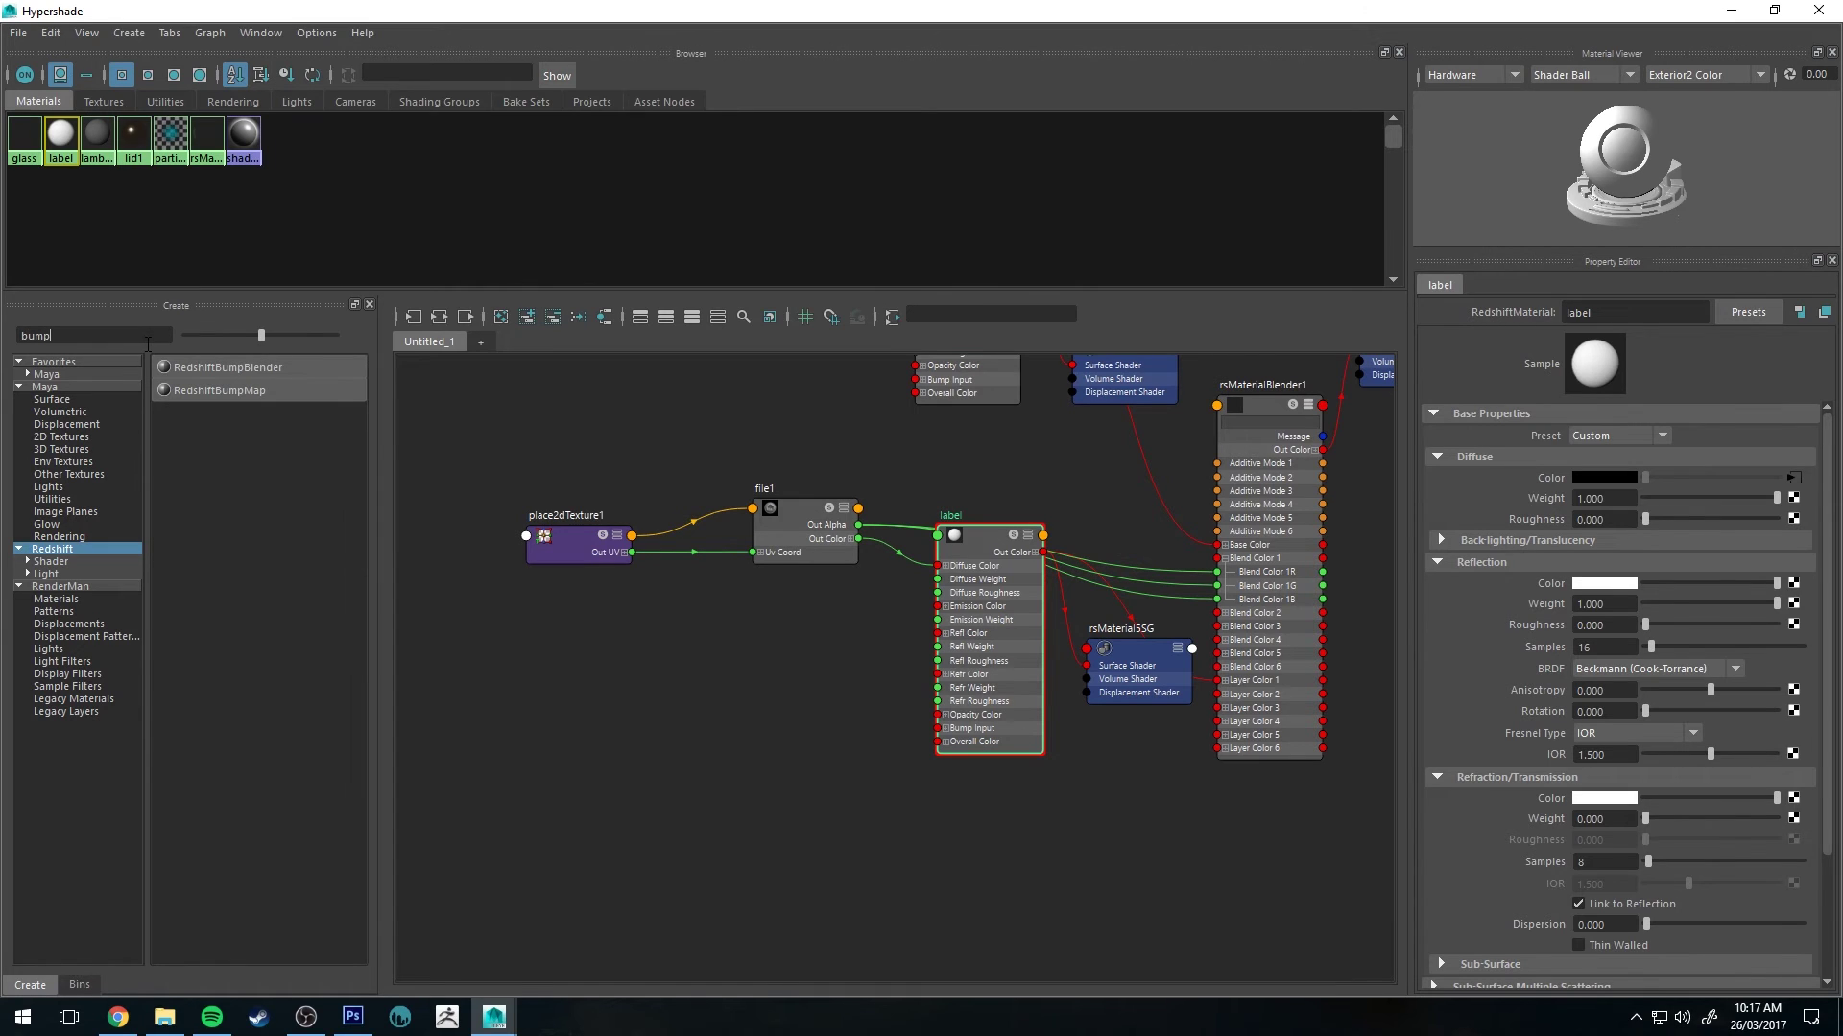
click(227, 389)
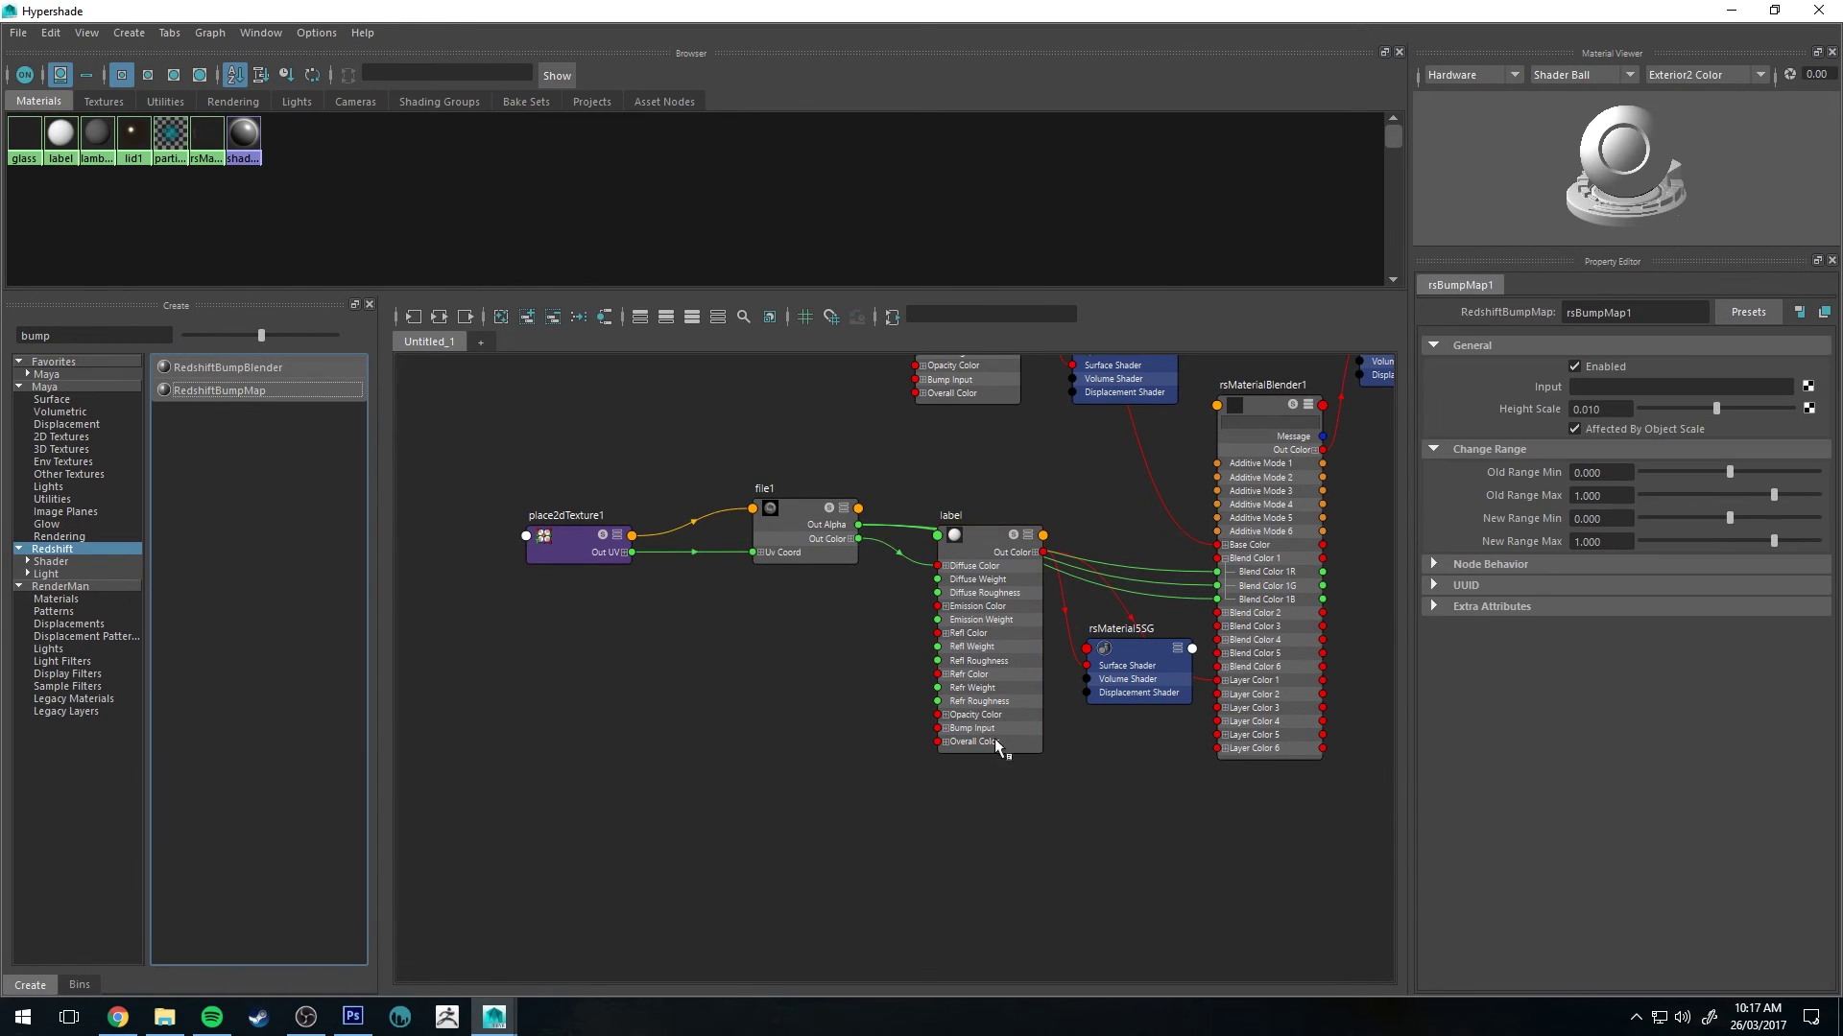
scroll(1023, 735, down, 3)
scroll(782, 473, up, 4)
click(763, 475)
Connect file1's Out Color to the bump map Input and its Out to label's Bump Input
drag(780, 470, 790, 704)
click(885, 672)
drag(940, 685, 1007, 720)
Restart the Redshift IPR and dolly the camera in and out to review the bumped label
click(1732, 10)
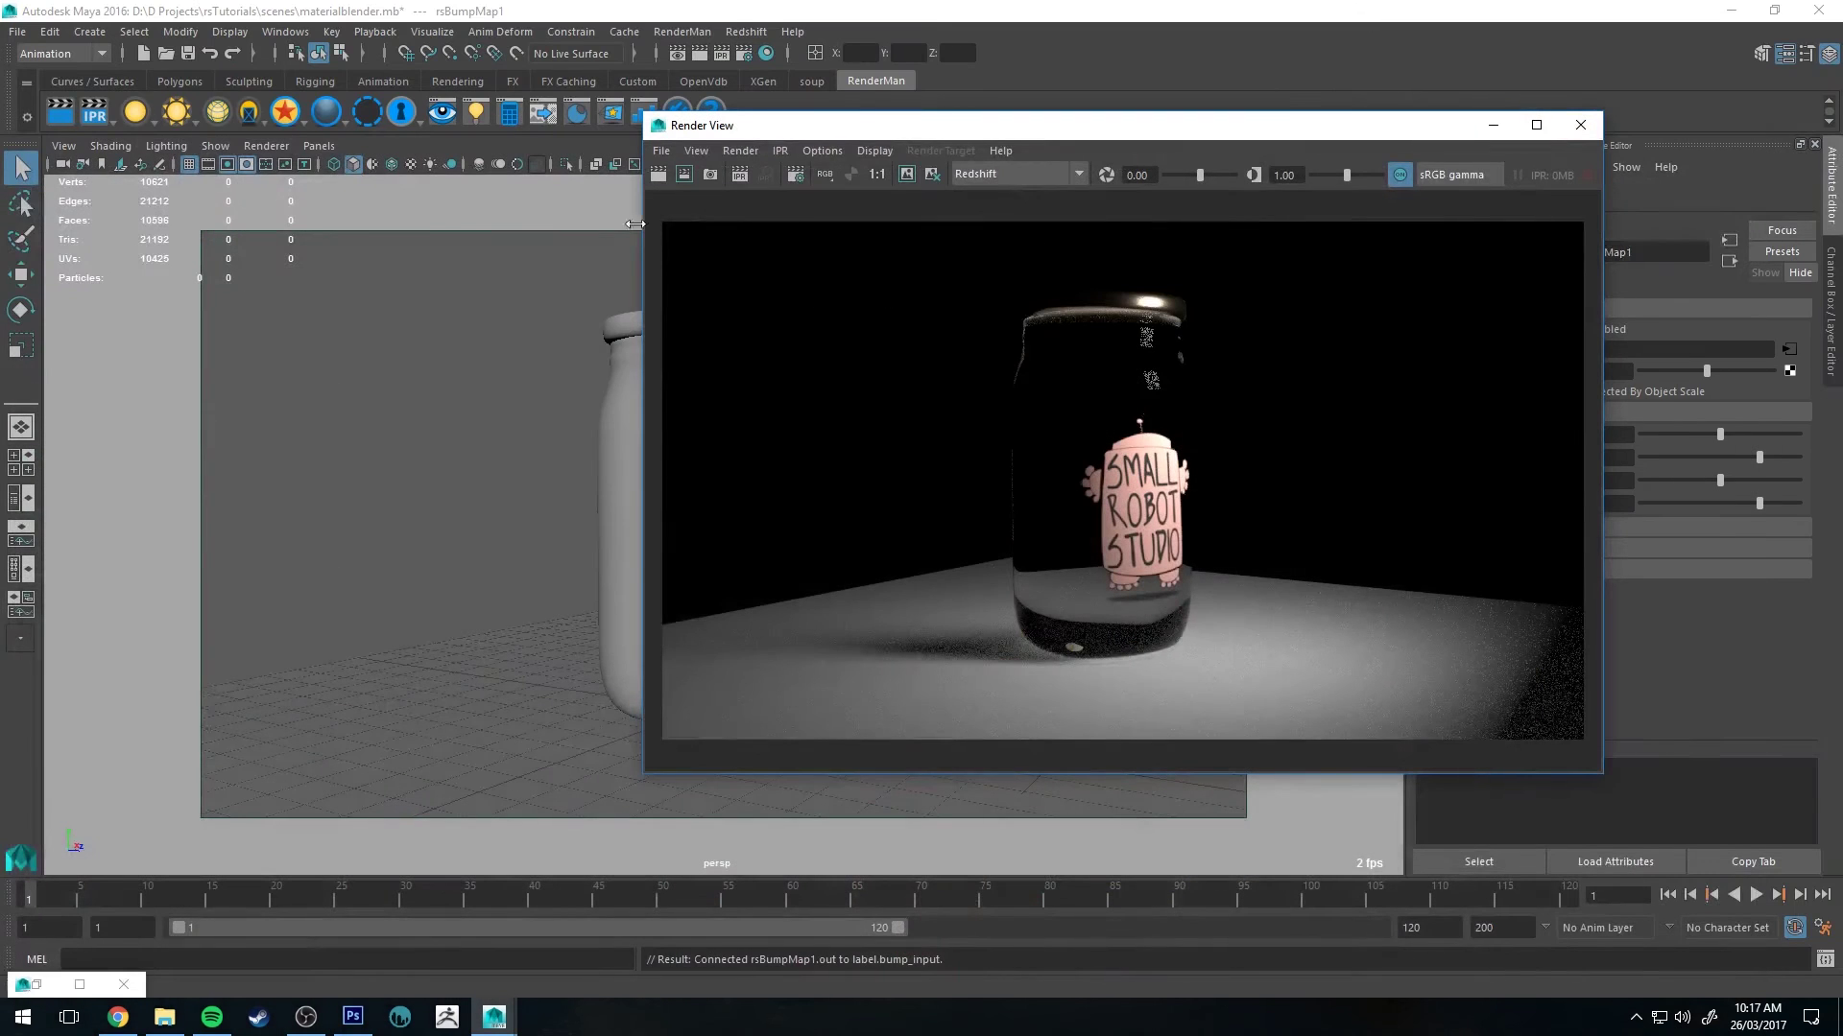
click(403, 113)
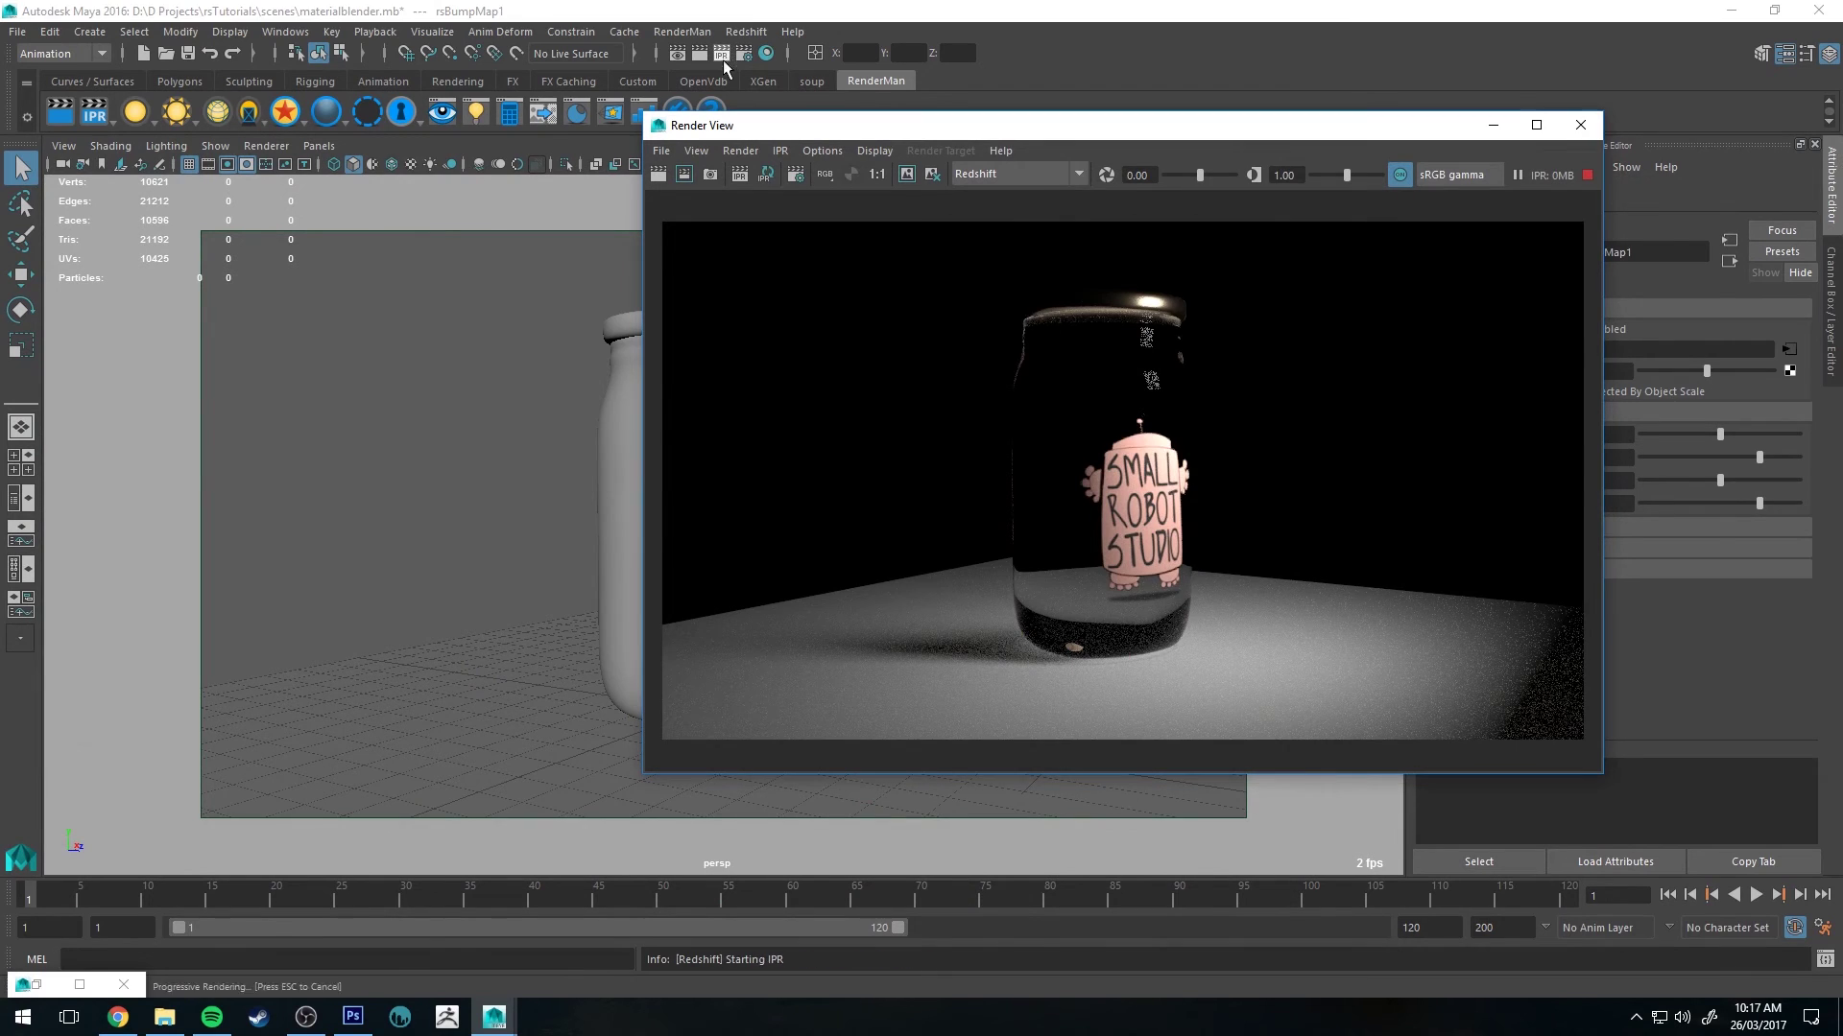
scroll(550, 463, up, 4)
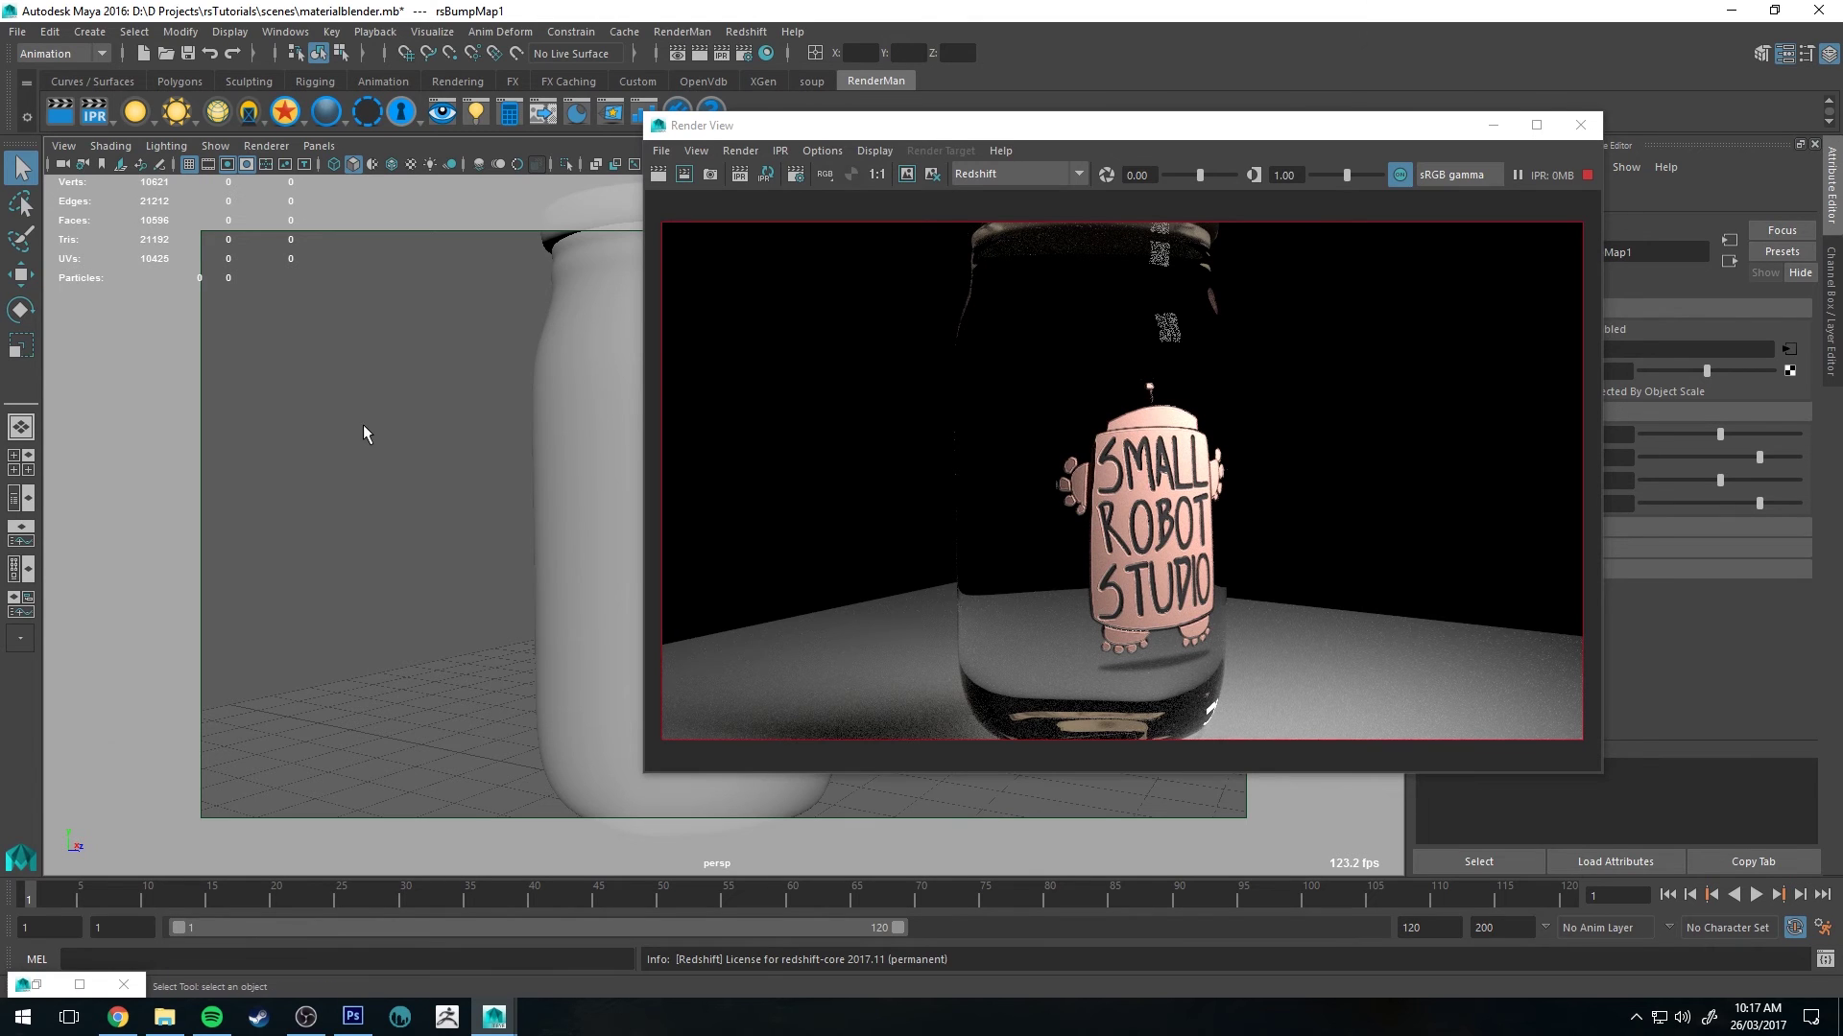
scroll(389, 434, down, 2)
scroll(459, 432, down, 3)
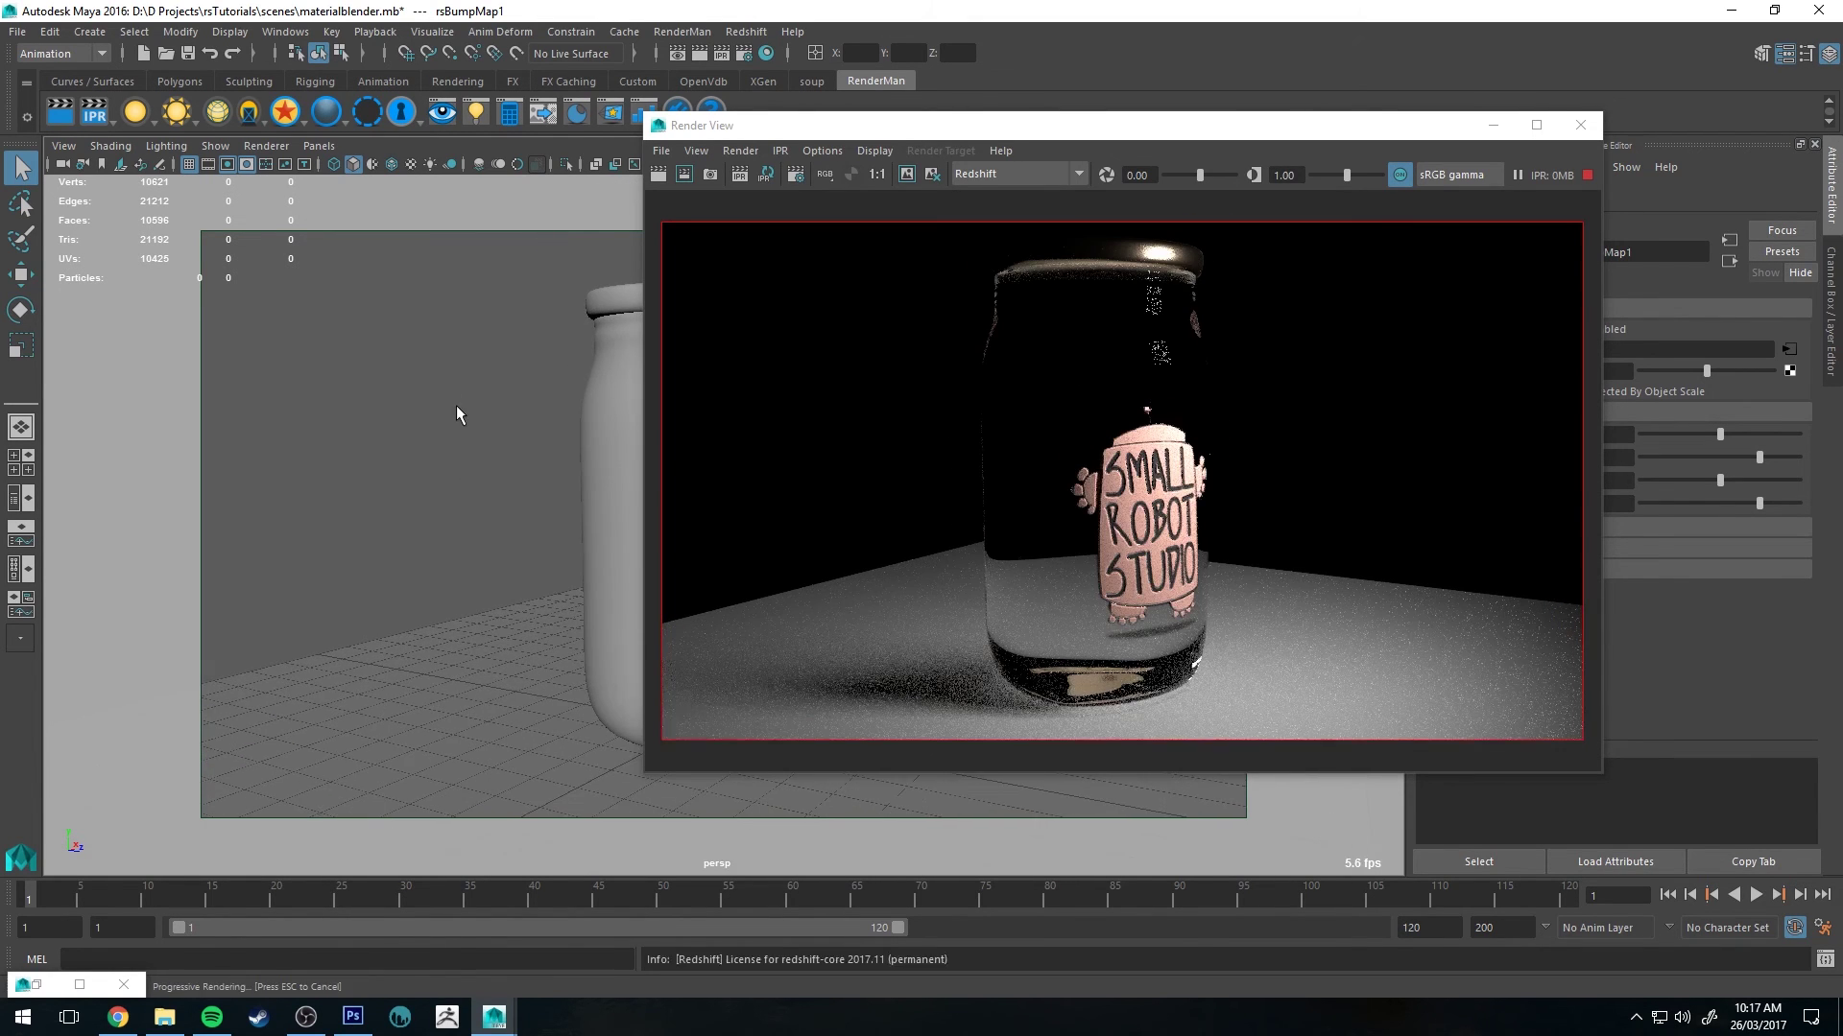